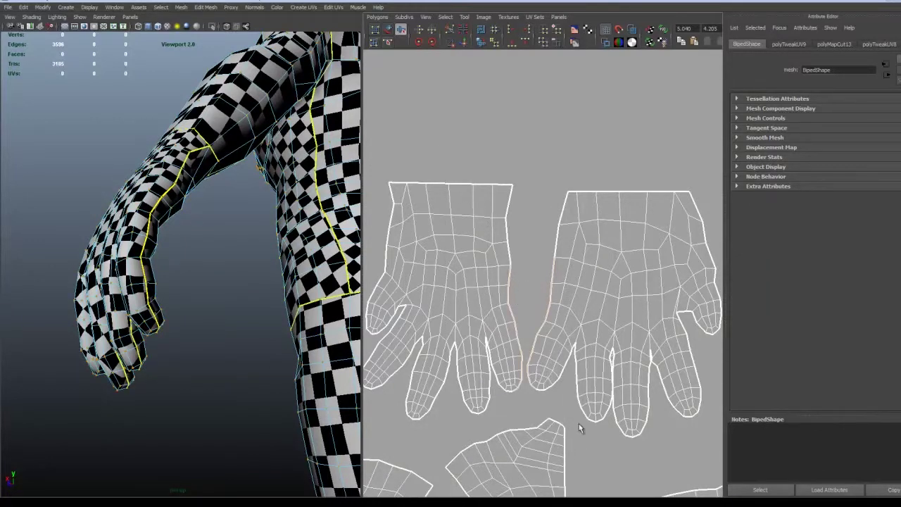
Join the two hand shells by selecting the border edges along the outer little finger and palm side and applying Move and Sew
key("ctrl+z")
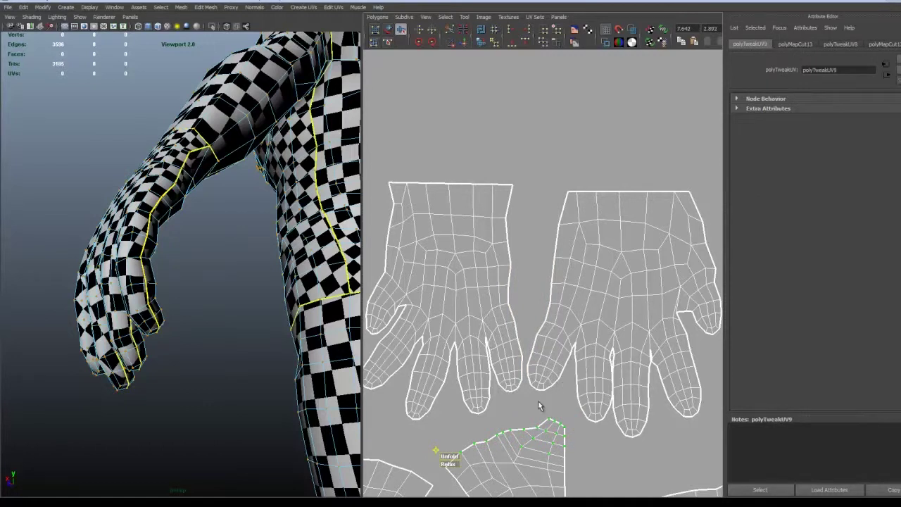
left_click(551, 396)
scroll(551, 396, "up", 2)
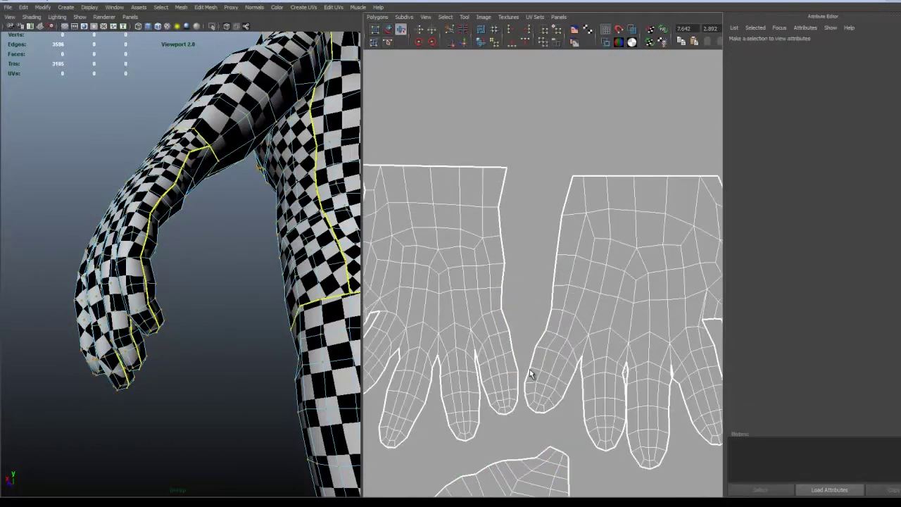
left_click(507, 365)
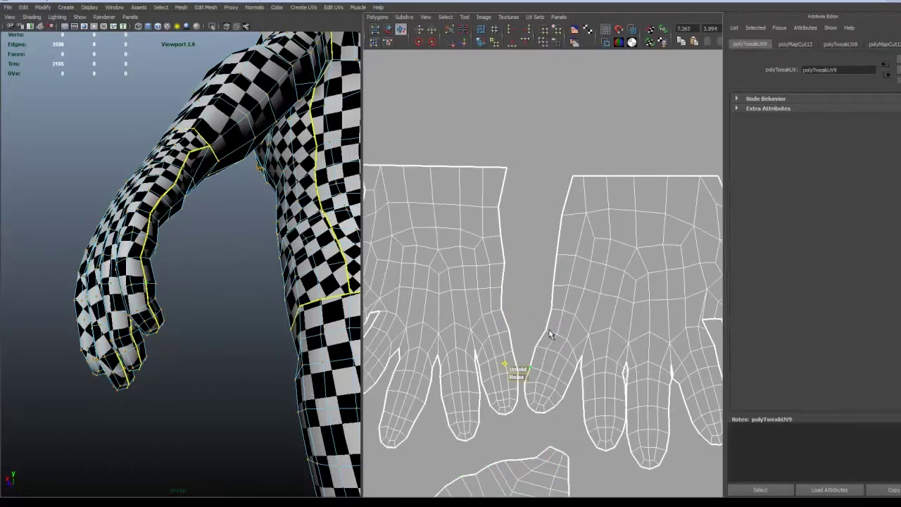
left_click(546, 331, "shift")
left_click(552, 309, "shift")
left_click(554, 285, "shift")
left_click(526, 383, "shift")
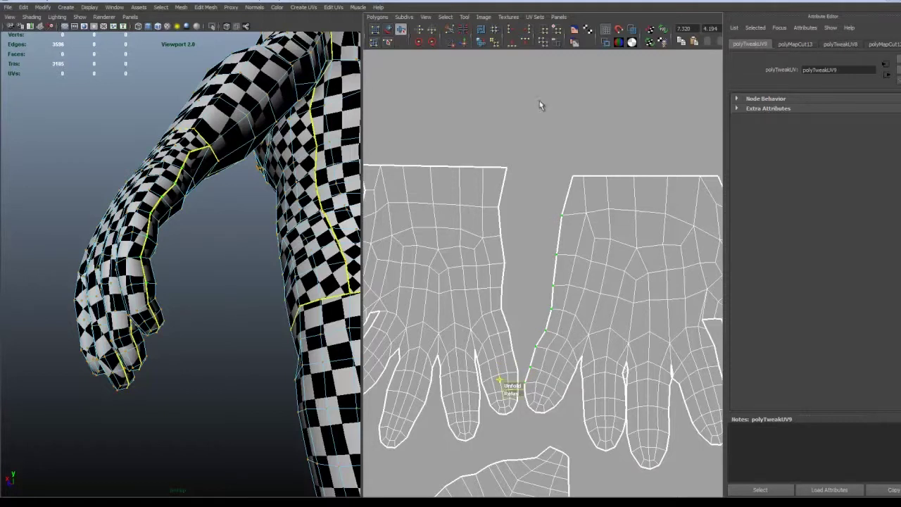
left_click(463, 42)
scroll(558, 227, "down", 1)
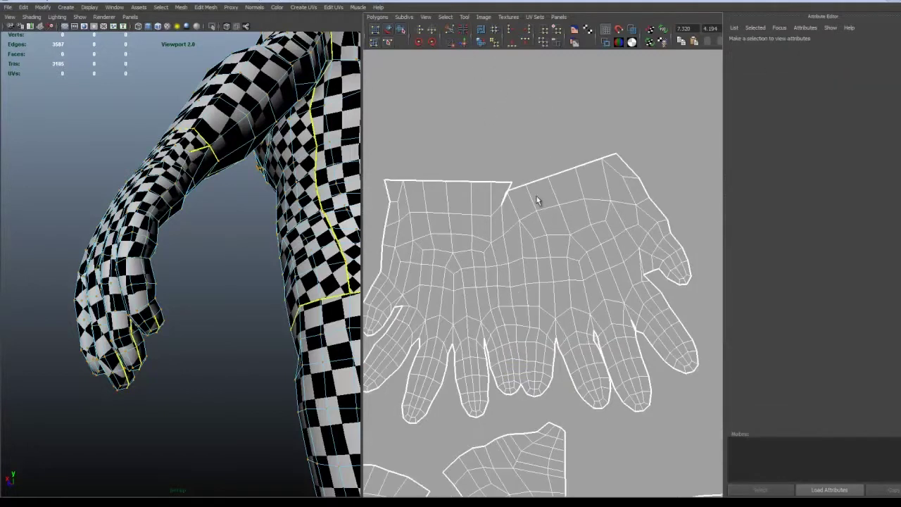
Move the UV at the notch between the joined hand halves up into line with the wrist border
left_click(502, 206)
key("w")
left_click_drag(504, 201, 519, 185)
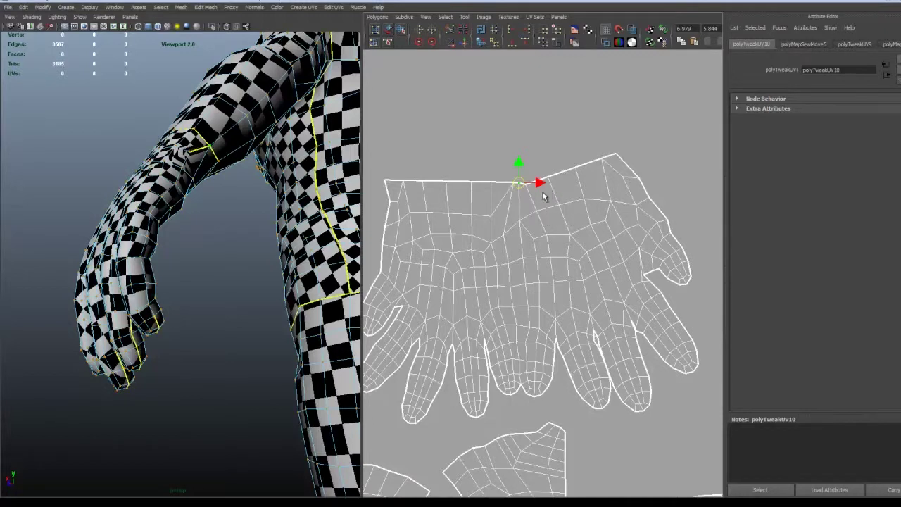
middle_click_drag(545, 191, 562, 203, "alt")
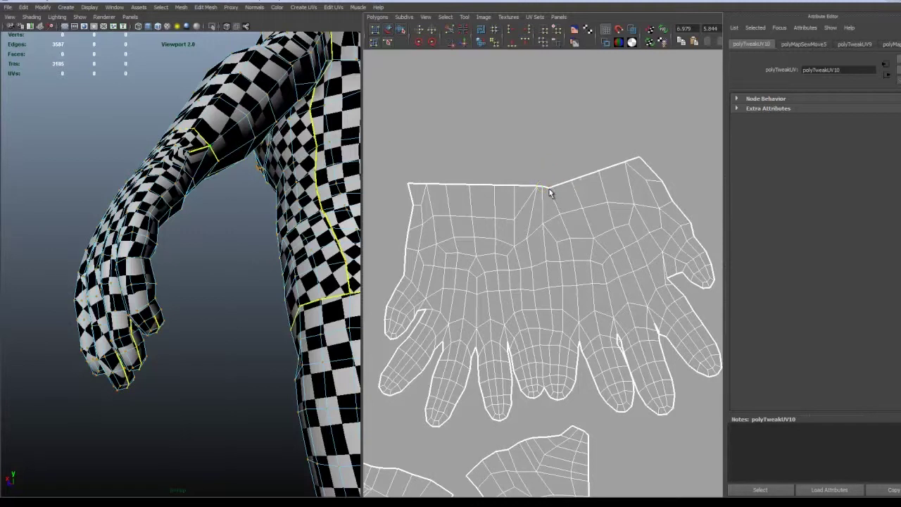
Select the joined hand shell's UVs without its border and unfold these interior UVs with the Smooth UV tool
left_click(551, 188)
right_click_drag(552, 187, 534, 184, "ctrl")
right_click_drag(551, 252, 564, 245, "ctrl")
left_click_drag(550, 272, 547, 205)
right_click_drag(551, 208, 538, 199, "ctrl")
scroll(569, 238, "down", 3)
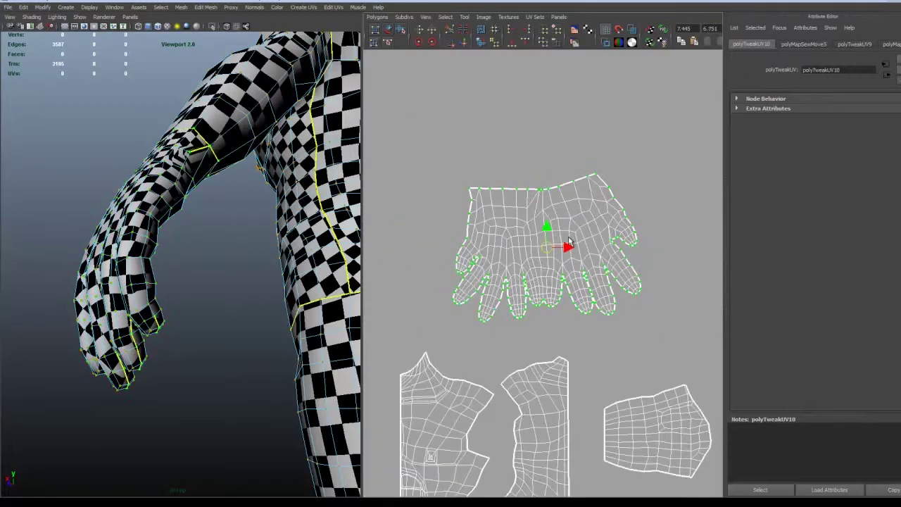
left_click_drag(432, 135, 659, 329)
key("y")
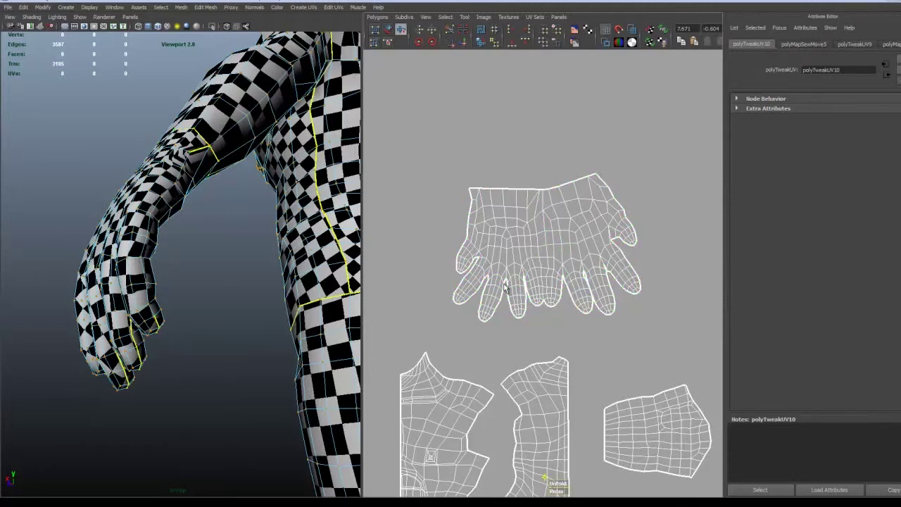
middle_click_drag(503, 281, 496, 312, "alt")
left_click_drag(421, 191, 486, 233)
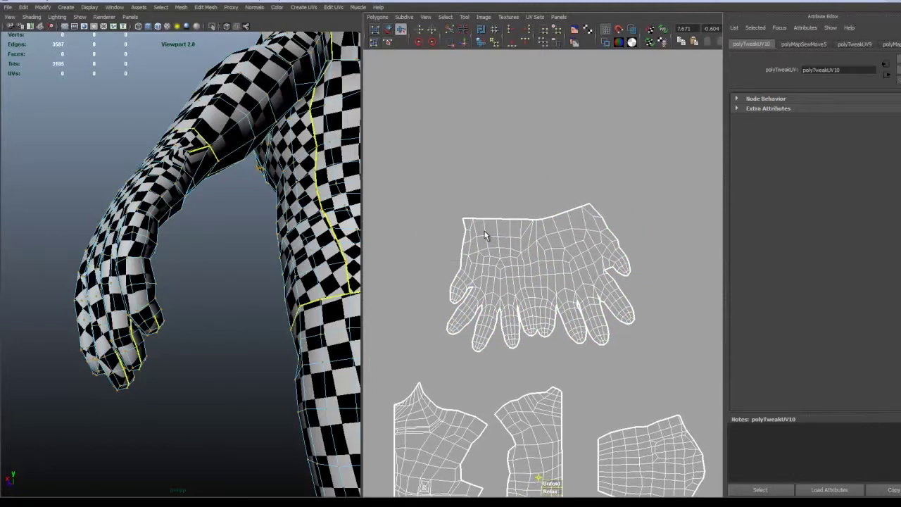
right_click_drag(480, 234, 458, 218, "ctrl")
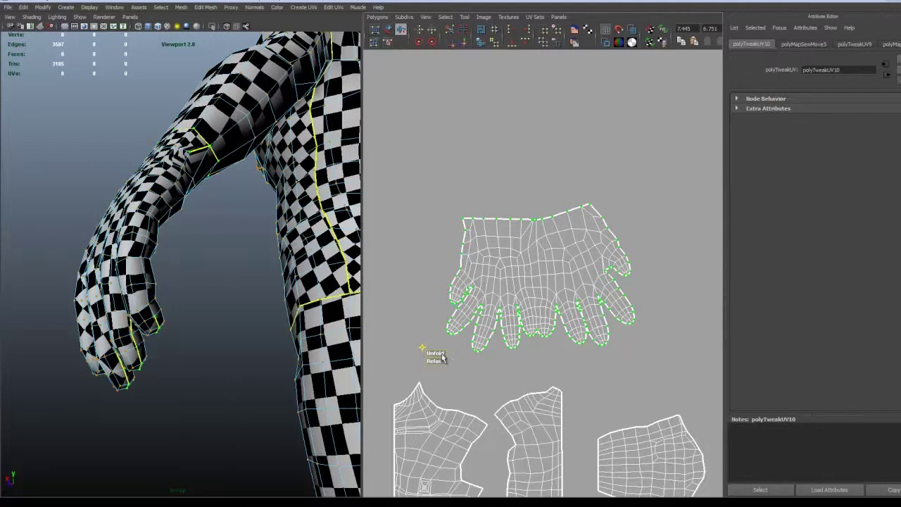
key("ctrl+z")
left_click_drag(441, 351, 475, 348)
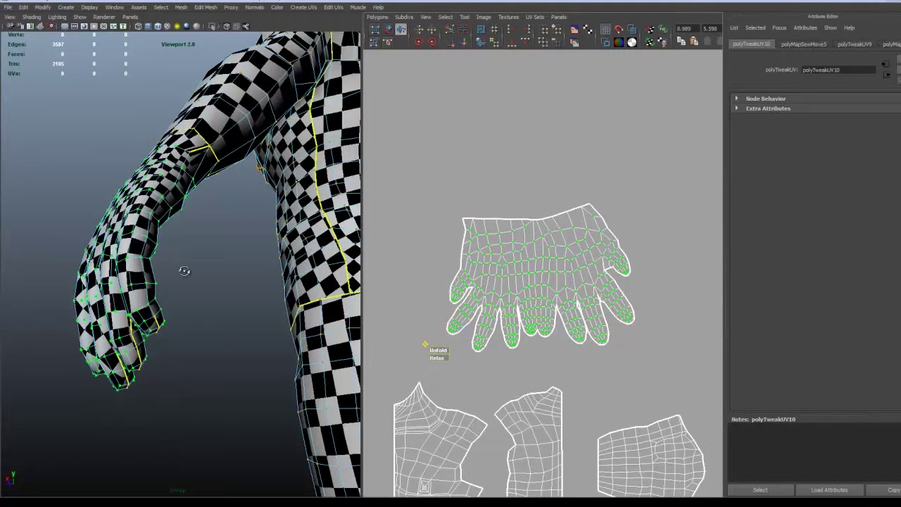
Scale the whole joined hand shell down uniformly until its checker squares match the size of those on the forearm
left_click_drag(181, 267, 350, 292, "alt")
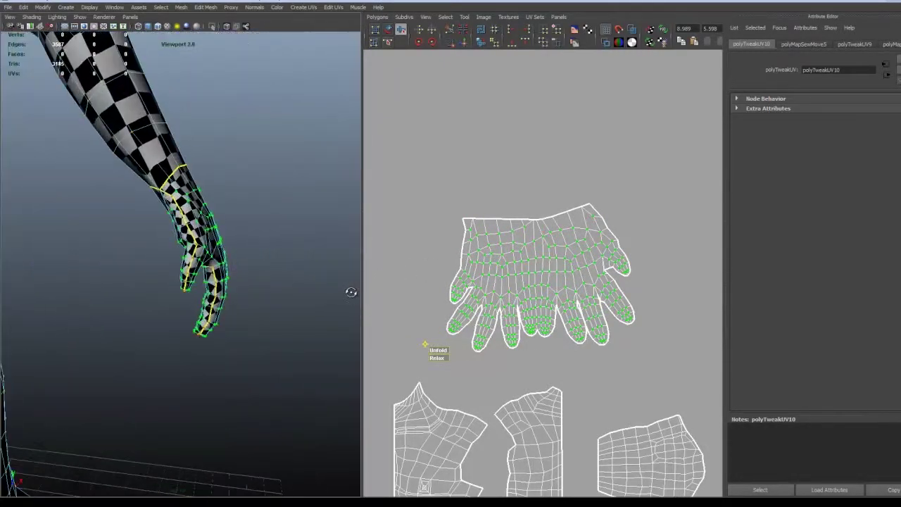
middle_click_drag(186, 283, 258, 301, "alt")
right_click_drag(259, 303, 203, 296, "alt")
middle_click_drag(470, 332, 511, 324, "alt")
right_click_drag(524, 324, 503, 325, "alt")
right_click_drag(565, 281, 585, 271, "ctrl")
key("r")
left_click_drag(576, 280, 562, 280)
left_click_drag(307, 267, 224, 283, "alt")
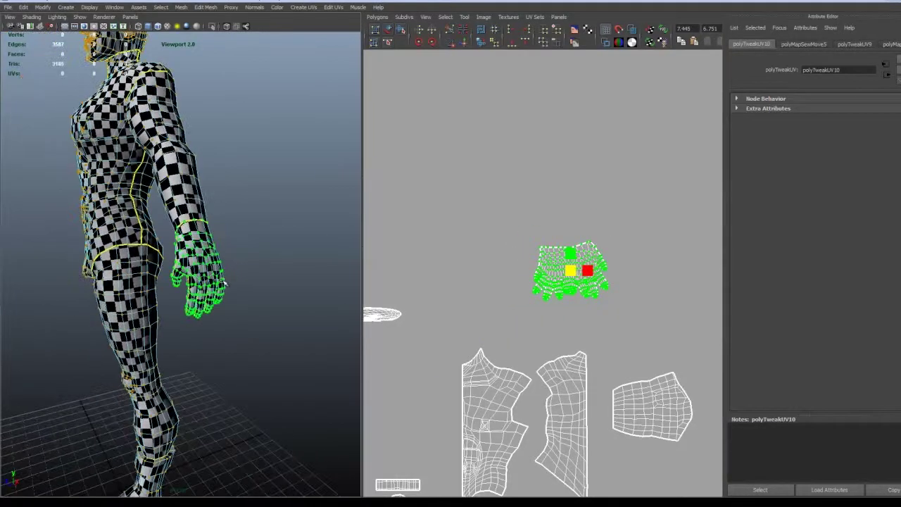
left_click_drag(572, 273, 573, 276)
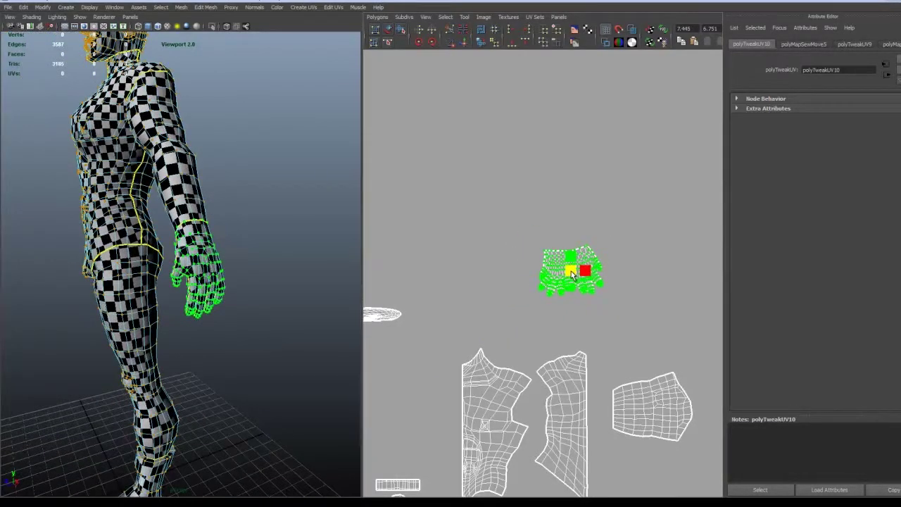
Sew the remaining short open seam running down from the wrist on the hand
left_click_drag(227, 249, 225, 270, "alt")
scroll(152, 281, "up", 6)
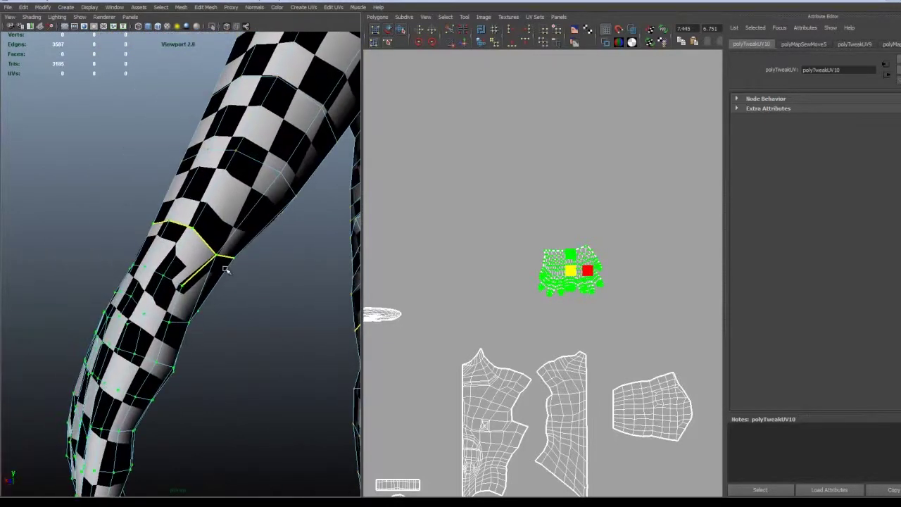
left_click(243, 316)
scroll(229, 309, "up", 4)
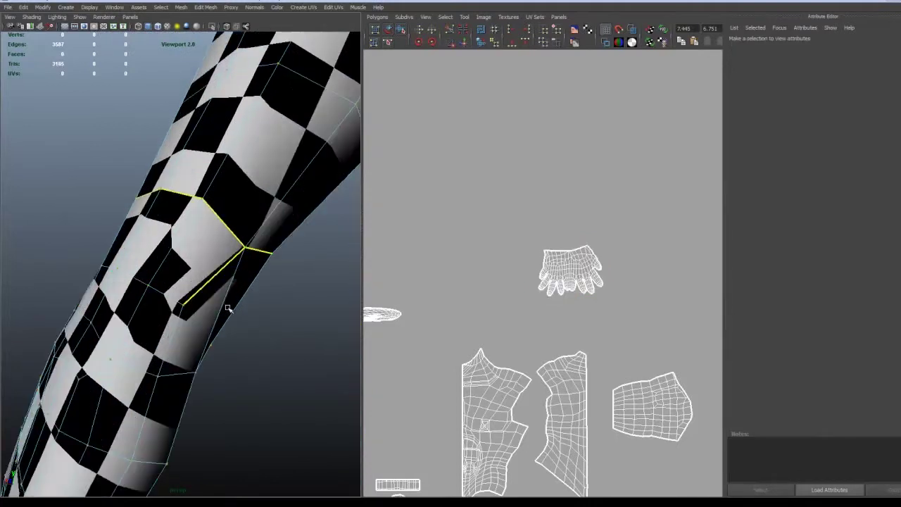
left_click(183, 304)
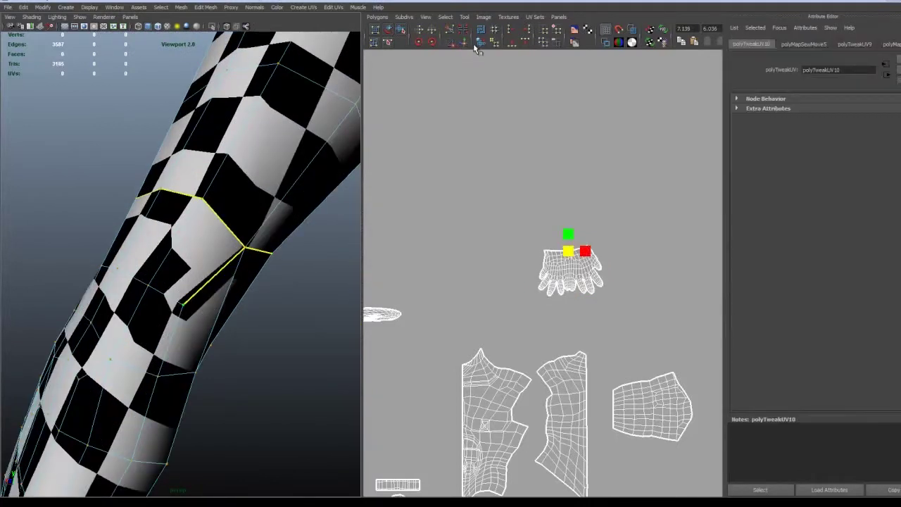
scroll(587, 266, "up", 5)
middle_click_drag(599, 234, 531, 239, "alt")
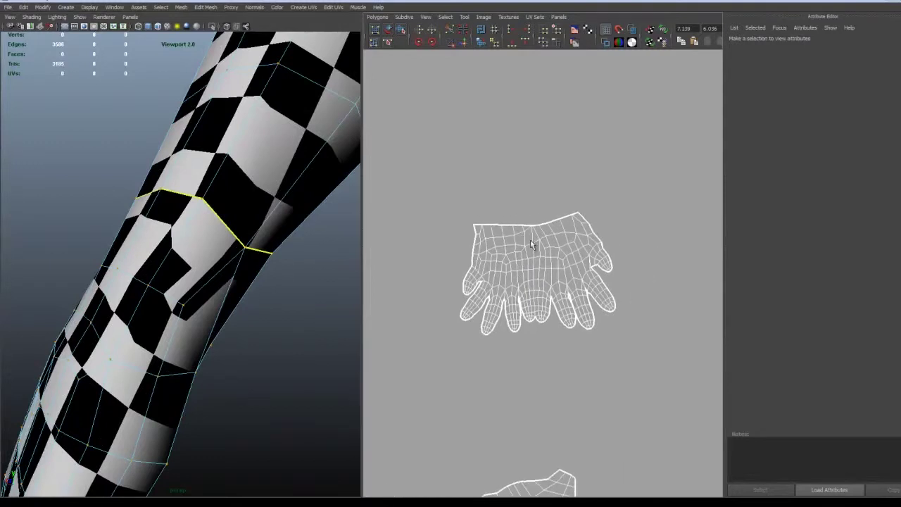
scroll(532, 241, "up", 3)
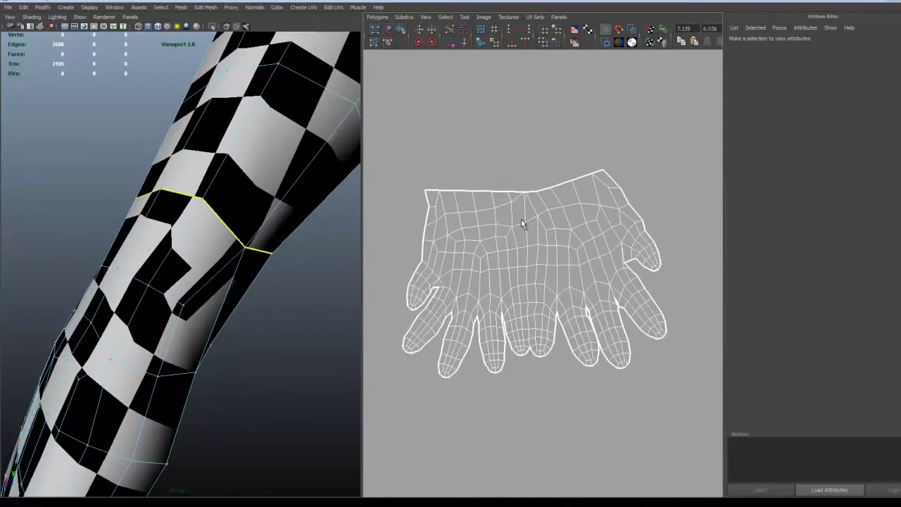
Reselect the sewn hand shell's interior UVs, excluding the border, and unfold them again to even out the wrist area
left_click(524, 222)
right_click_drag(524, 222, 543, 214)
right_click_drag(473, 222, 455, 210, "ctrl")
left_click_drag(389, 158, 700, 393)
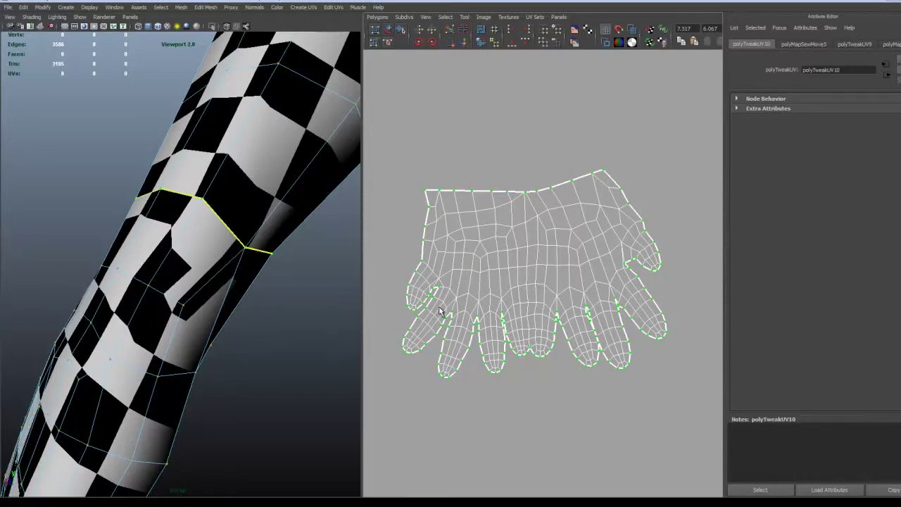
key("u")
left_click_drag(388, 374, 519, 378)
left_click_drag(396, 376, 528, 375)
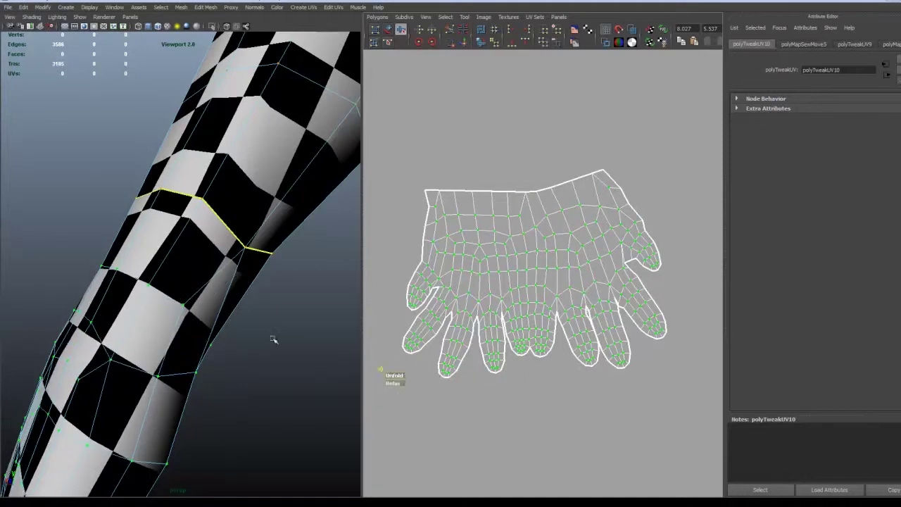
Examine the checker pattern on the hand from several angles and compare it with the arm and body
scroll(235, 332, "down", 5)
left_click_drag(235, 331, 288, 304, "alt")
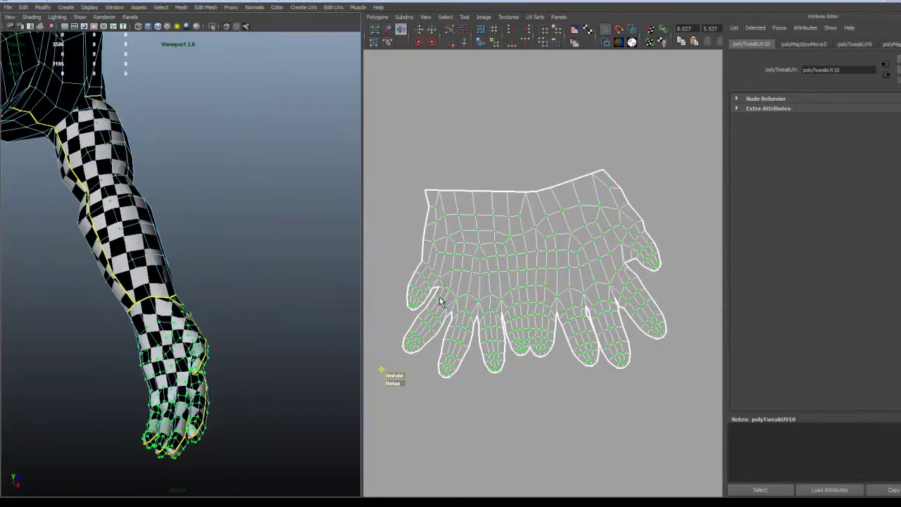
left_click_drag(216, 354, 86, 399, "alt")
right_click_drag(241, 332, 181, 334, "alt")
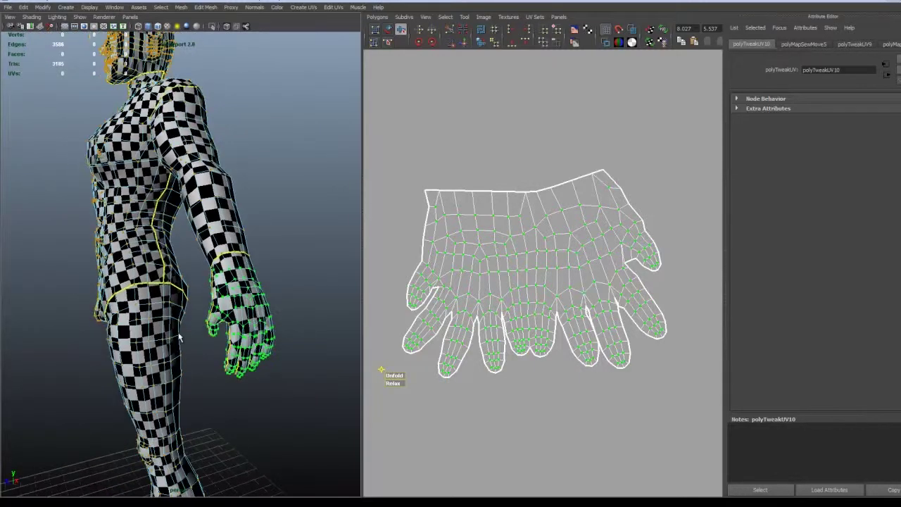
left_click_drag(181, 334, 255, 341, "alt")
right_click_drag(255, 341, 199, 331, "alt")
middle_click_drag(199, 332, 247, 351, "alt")
scroll(567, 295, "down", 5)
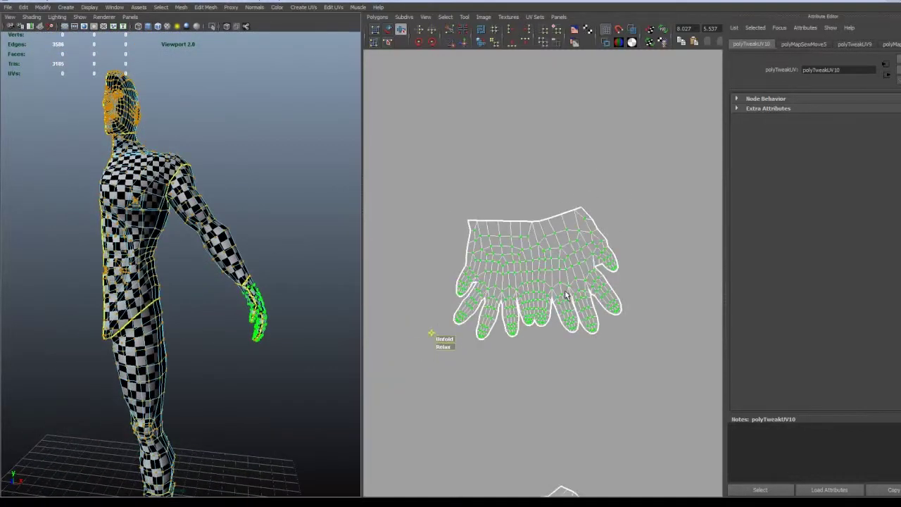
middle_click_drag(563, 292, 581, 231, "alt")
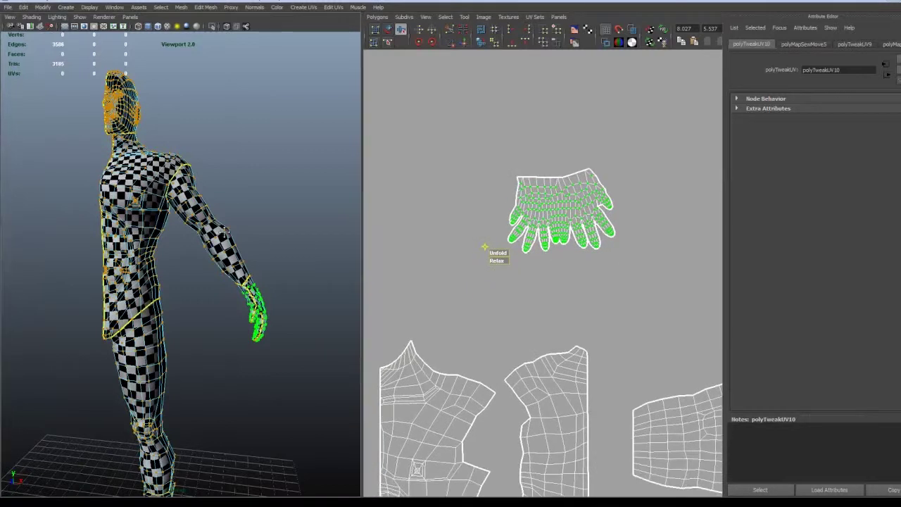
left_click_drag(262, 248, 298, 268, "alt")
Move the hand shell beside the arm shell and rotate it so the fingers point away from the arm
scroll(462, 320, "down", 2)
scroll(462, 319, "down", 2)
middle_click_drag(493, 309, 475, 221, "alt")
right_click_drag(532, 153, 553, 143, "ctrl")
left_click_drag(541, 146, 658, 261)
key("e")
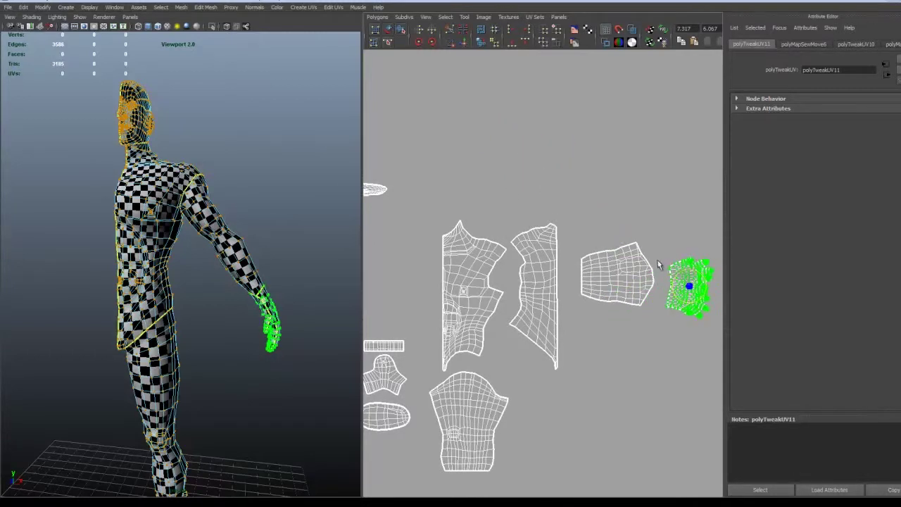
key("w")
left_click_drag(691, 288, 686, 275)
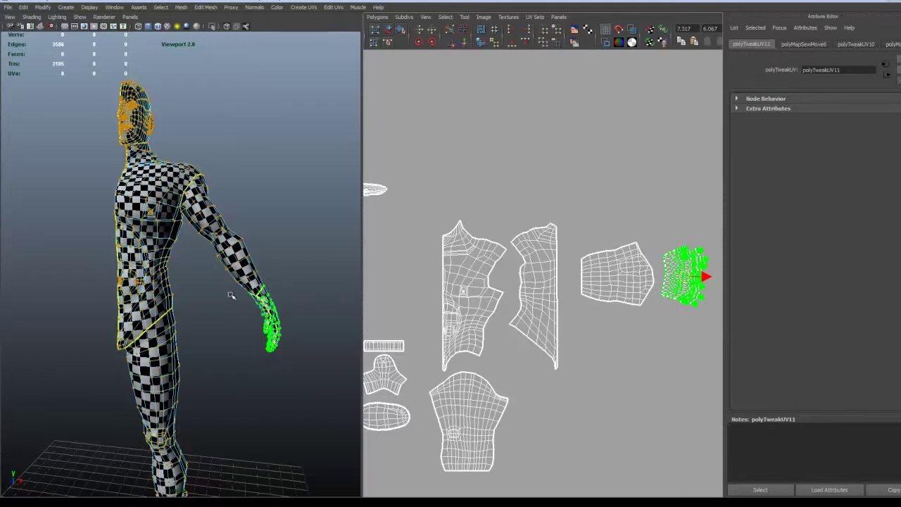
Select the three foot shells and move them together to just below the leg shell
left_click_drag(232, 296, 279, 296, "alt")
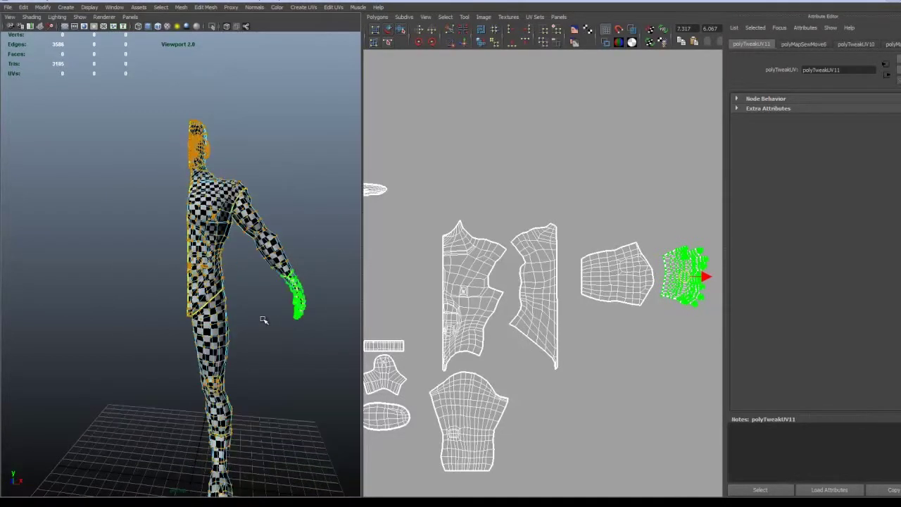
left_click_drag(251, 311, 232, 352, "alt")
middle_click_drag(231, 352, 224, 353, "alt")
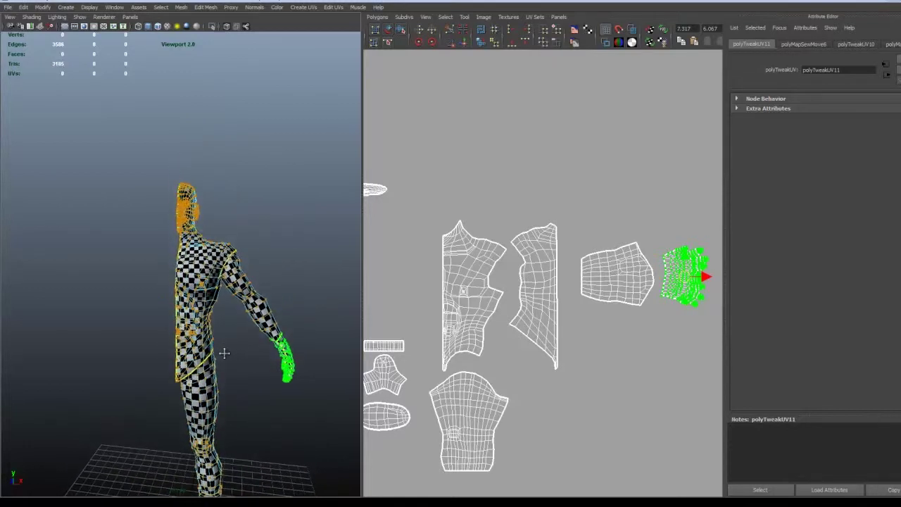
middle_click_drag(410, 296, 483, 296, "alt")
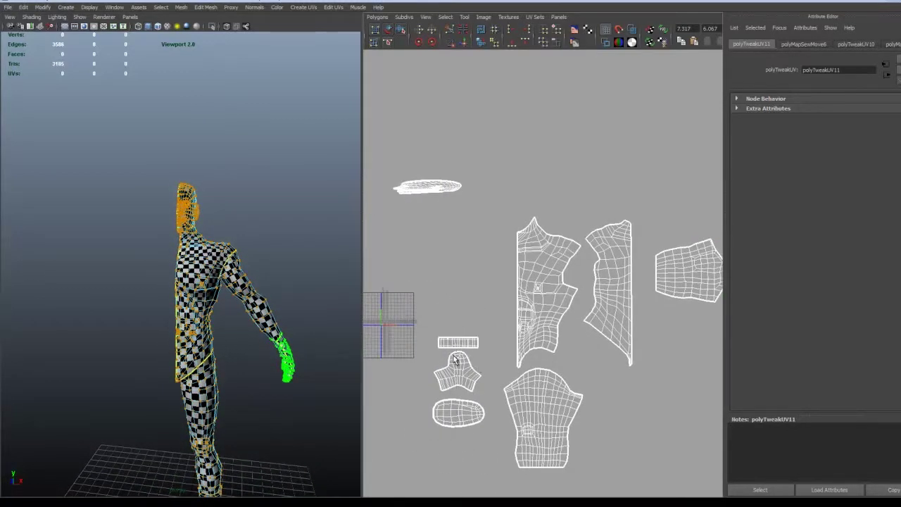
left_click_drag(453, 359, 456, 358)
right_click_drag(455, 360, 472, 348, "ctrl")
scroll(471, 362, "down", 2)
left_click_drag(470, 353, 534, 460)
middle_click_drag(579, 402, 542, 386, "alt")
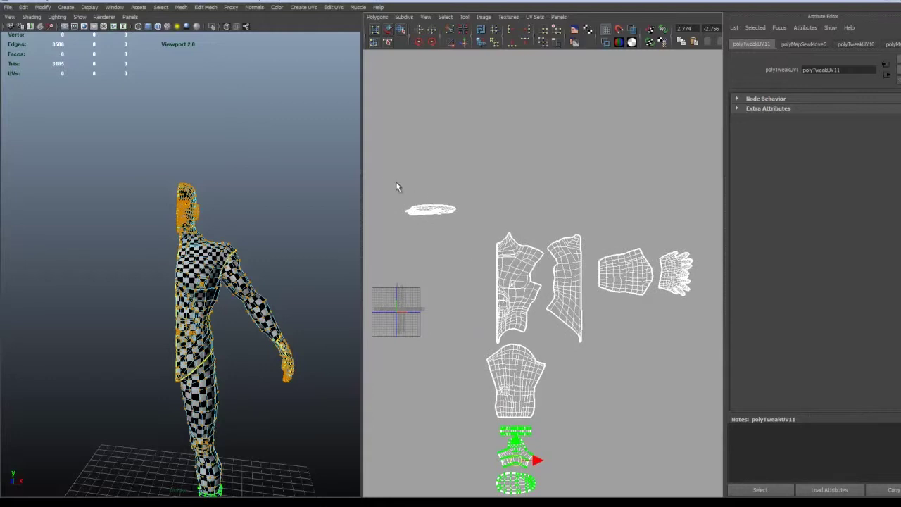
Cut the head's UVs along the edges running from the crown down to just above the ear
left_click_drag(389, 183, 468, 230)
scroll(260, 223, "up", 3)
middle_click_drag(235, 201, 253, 334, "alt")
left_click_drag(253, 334, 192, 333, "alt")
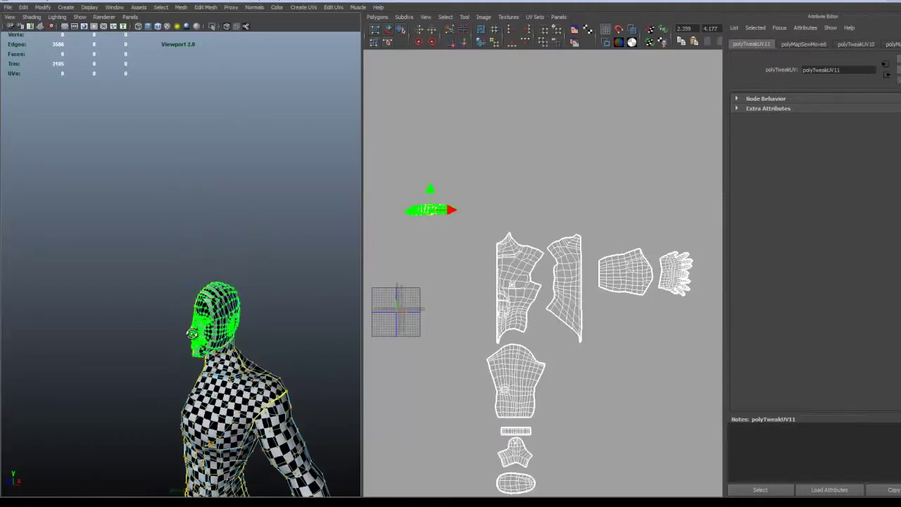
right_click_drag(192, 333, 324, 332, "alt")
middle_click_drag(324, 331, 303, 272, "alt")
left_click_drag(303, 272, 254, 271, "alt")
right_click_drag(257, 271, 256, 250)
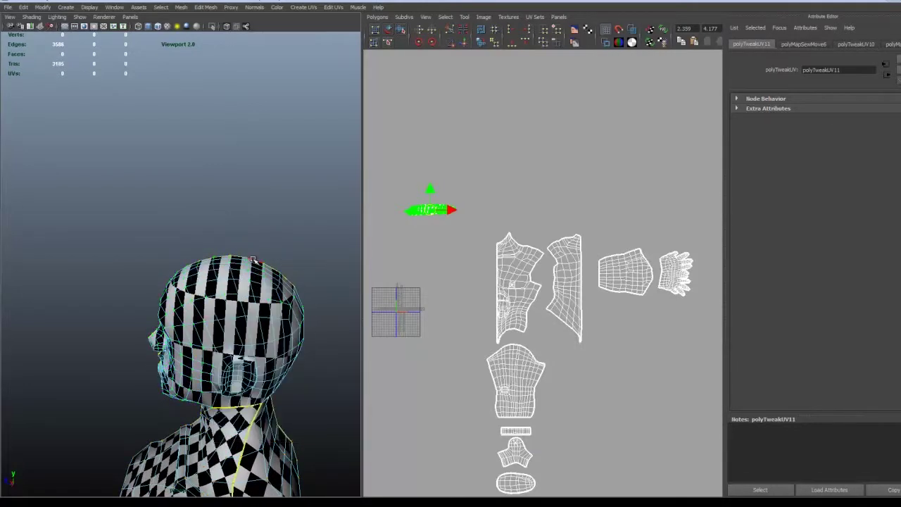
scroll(253, 260, "up", 2)
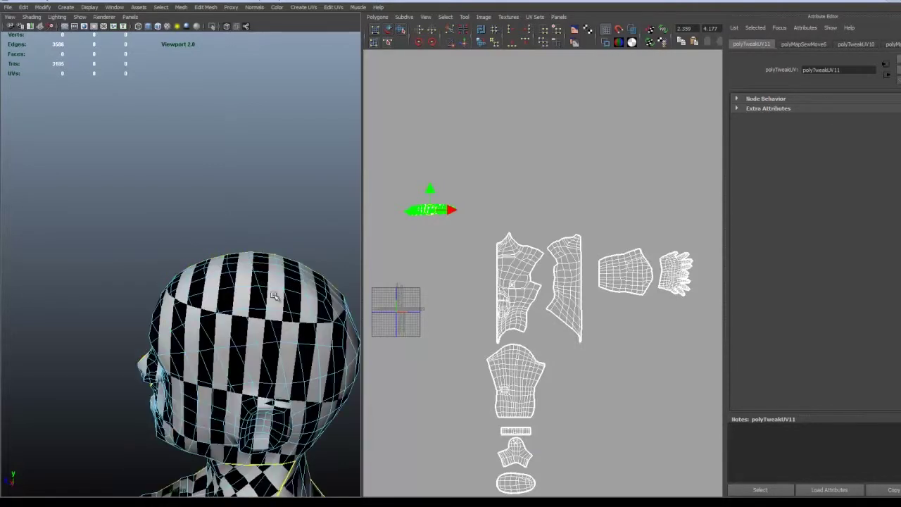
left_click(284, 363)
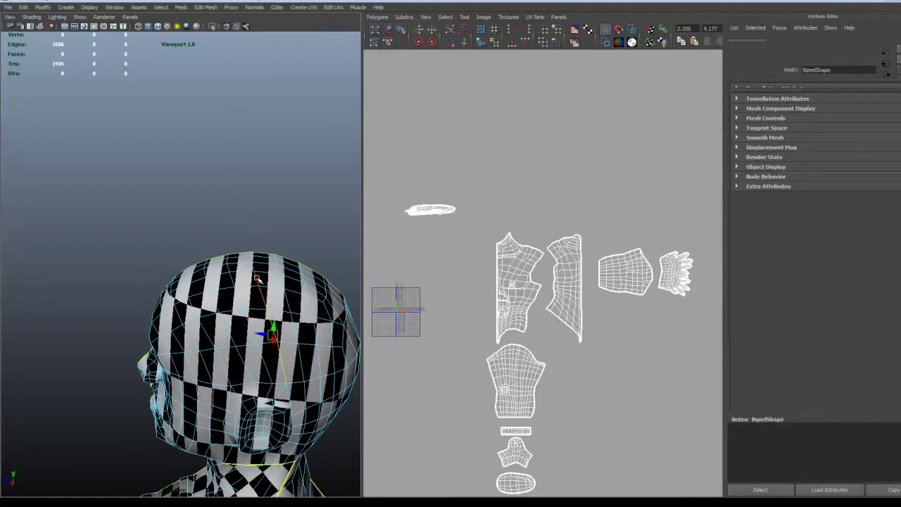
left_click_drag(267, 303, 281, 330, "alt")
left_click(269, 317, "shift")
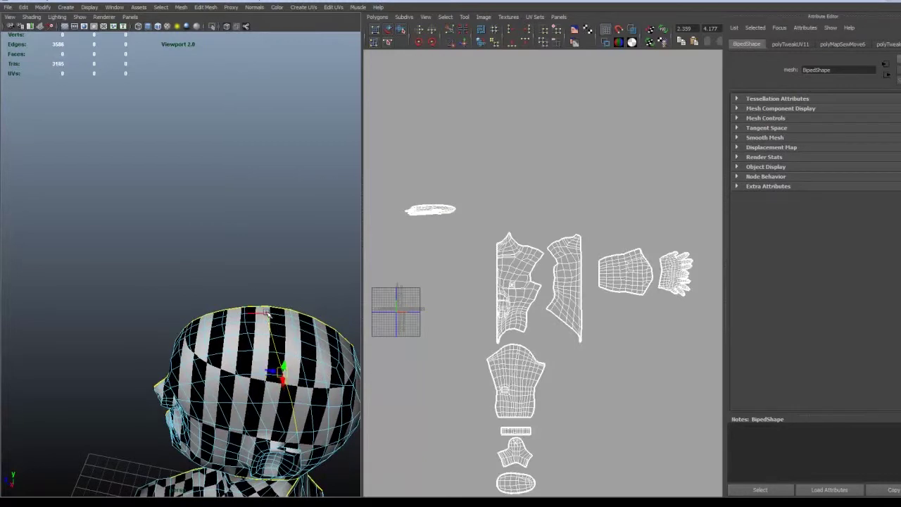
left_click_drag(310, 382, 315, 366, "alt")
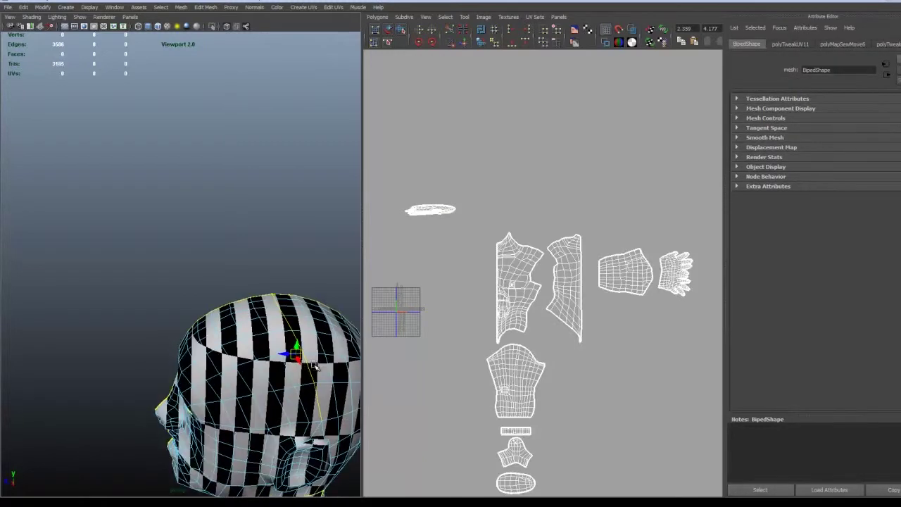
left_click(450, 33)
Select the whole head shell and unfold it, refining the result with the Smooth UV tool's Unfold
right_click_drag(422, 208, 450, 209)
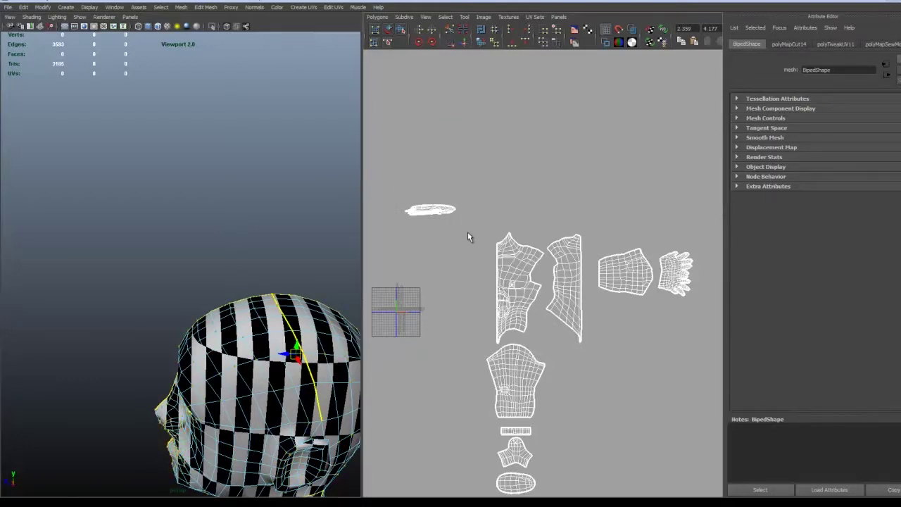
left_click(481, 43)
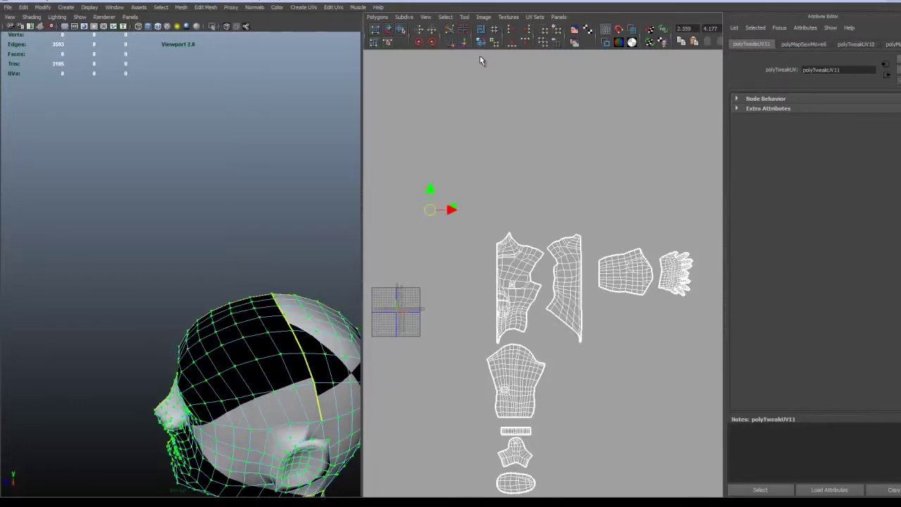
left_click_drag(455, 211, 535, 172)
left_click(403, 29)
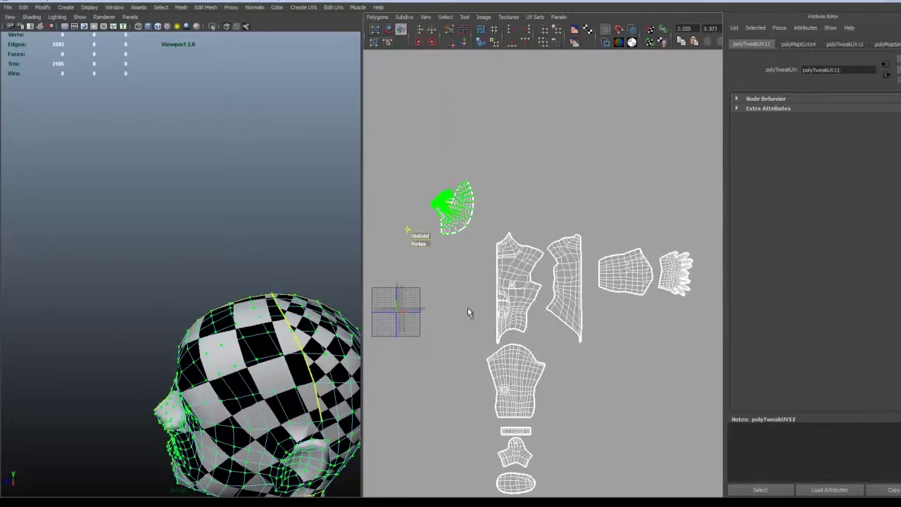
left_click_drag(420, 242, 449, 243)
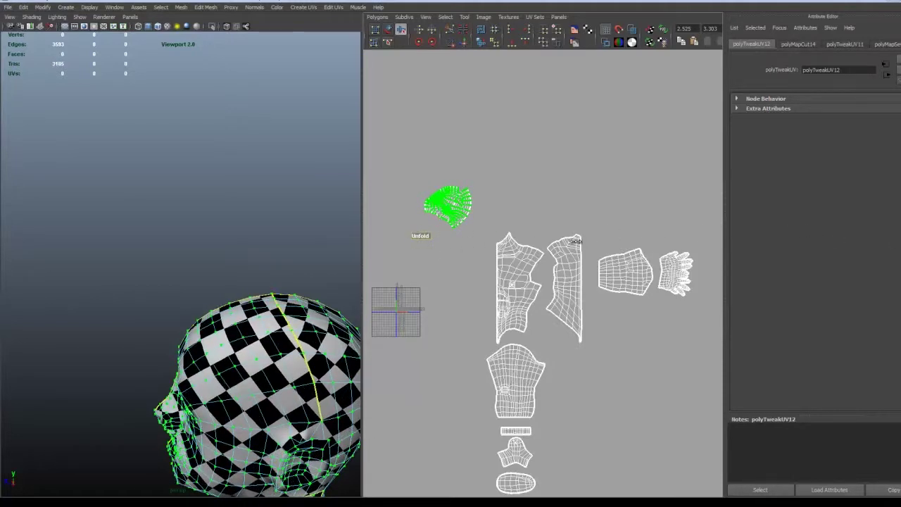
Move the head shell above the front torso shell, turn it upright and scale it up
key("w")
left_click_drag(456, 215, 518, 203)
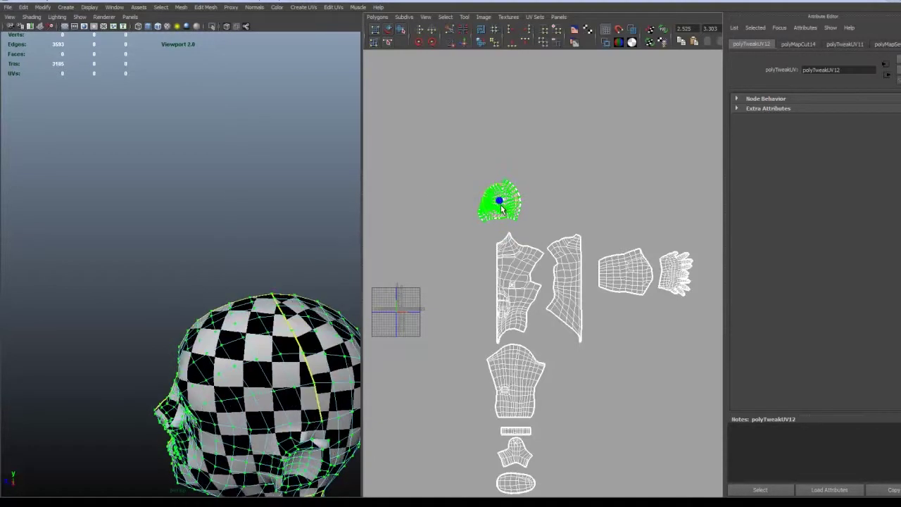
scroll(465, 167, "up", 3)
left_click_drag(469, 150, 496, 150)
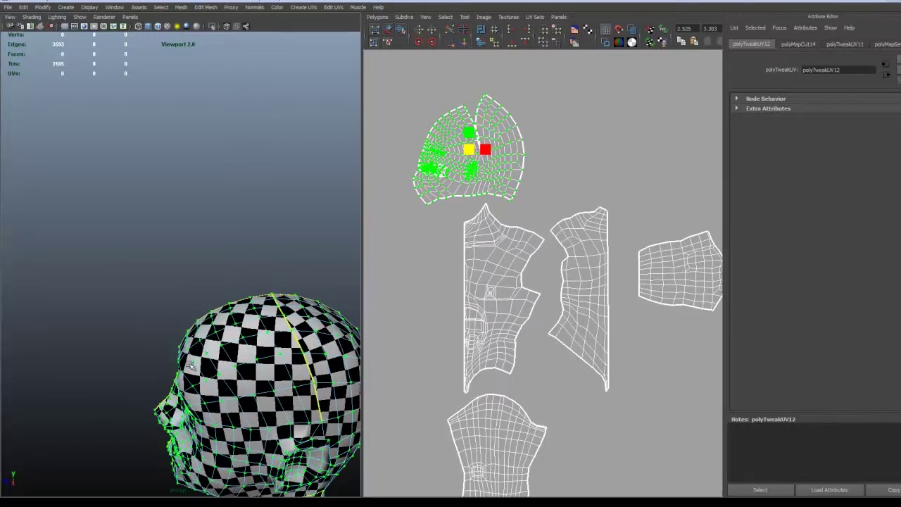
Cut the UVs along the inner lip edges to separate the inside of the mouth from the face
left_click_drag(192, 367, 233, 350, "alt")
middle_click_drag(232, 350, 170, 253, "alt")
left_click_drag(170, 253, 170, 301, "alt")
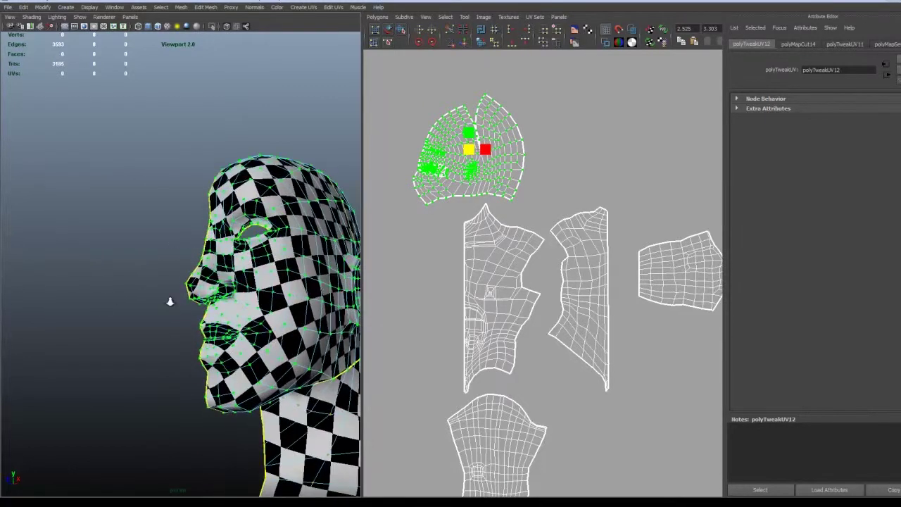
right_click_drag(171, 302, 195, 356, "alt")
middle_click_drag(196, 355, 185, 311, "alt")
left_click_drag(186, 312, 206, 334, "alt")
right_click(207, 336)
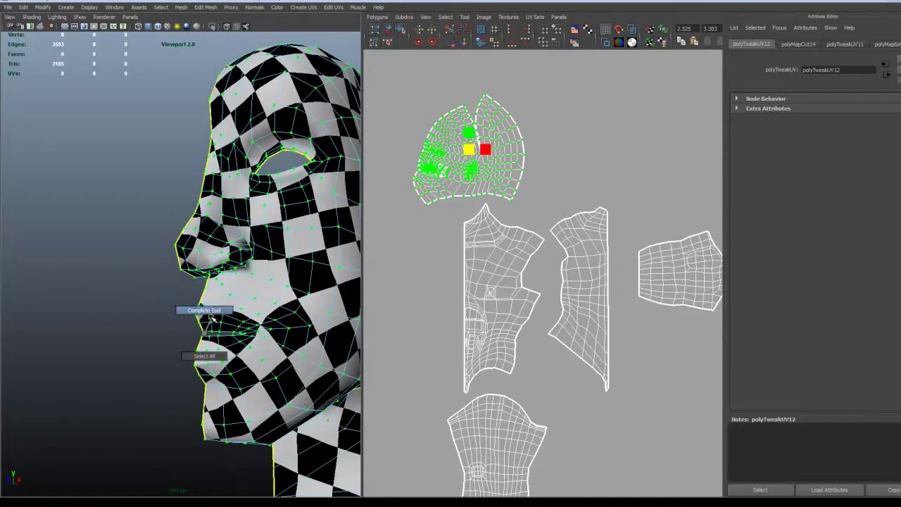
right_click(207, 336)
right_click_drag(206, 336, 205, 325)
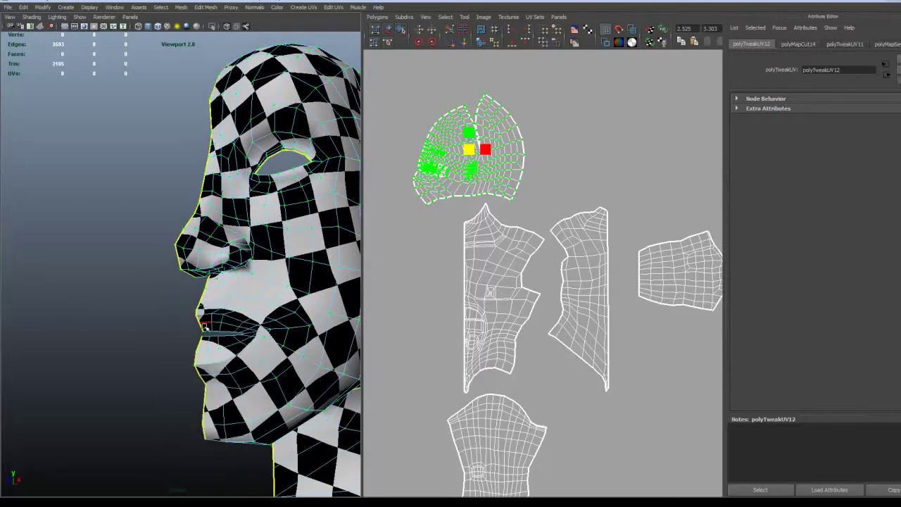
left_click(207, 331)
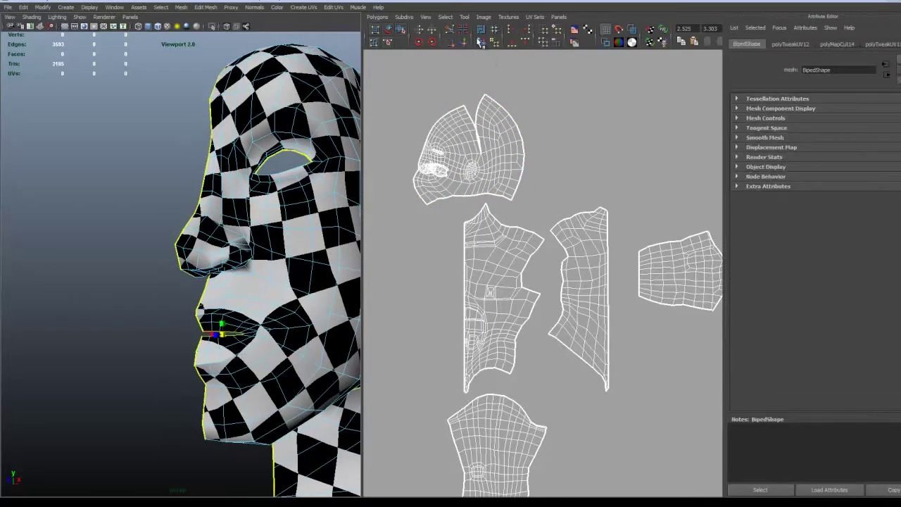
left_click(447, 29)
Inspect the mouth cavity from inside the head and move its UV shell well clear of the head shell
middle_click_drag(452, 159, 464, 261, "alt")
left_click_drag(275, 340, 368, 344, "alt")
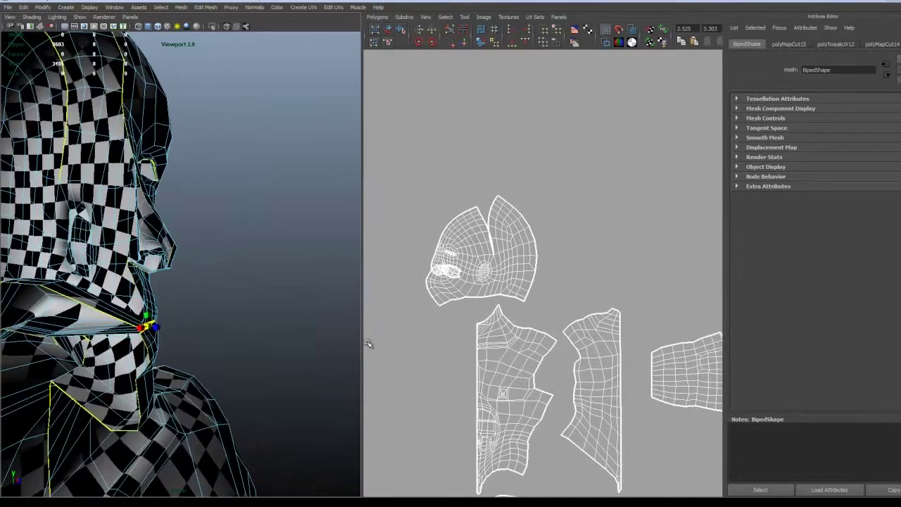
middle_click_drag(130, 296, 214, 310, "alt")
right_click_drag(110, 301, 122, 278)
left_click(89, 290)
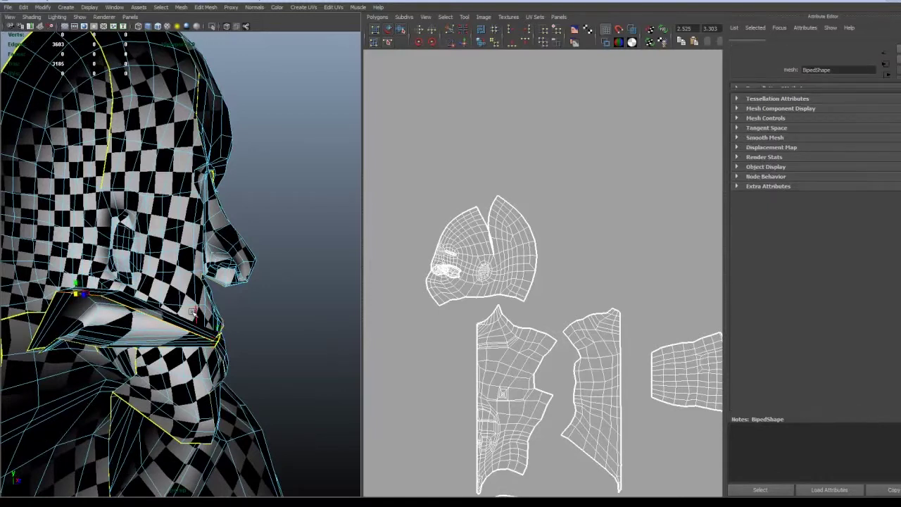
left_click_drag(113, 306, 151, 289, "alt")
right_click_drag(151, 289, 159, 283)
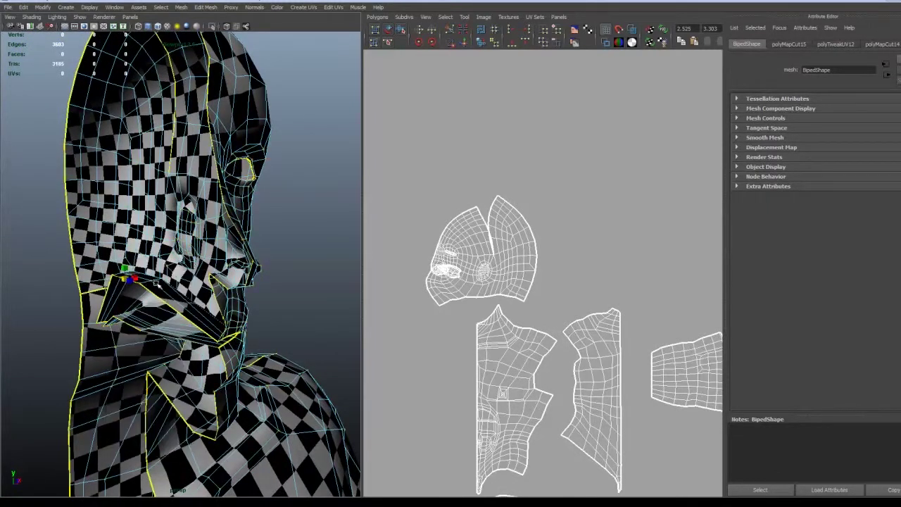
right_click_drag(443, 274, 468, 272, "ctrl")
left_click_drag(455, 275, 643, 233)
Unfold the mouth cavity shell with the Smooth UV tool and shift it slightly further from the head shell
left_click(400, 30)
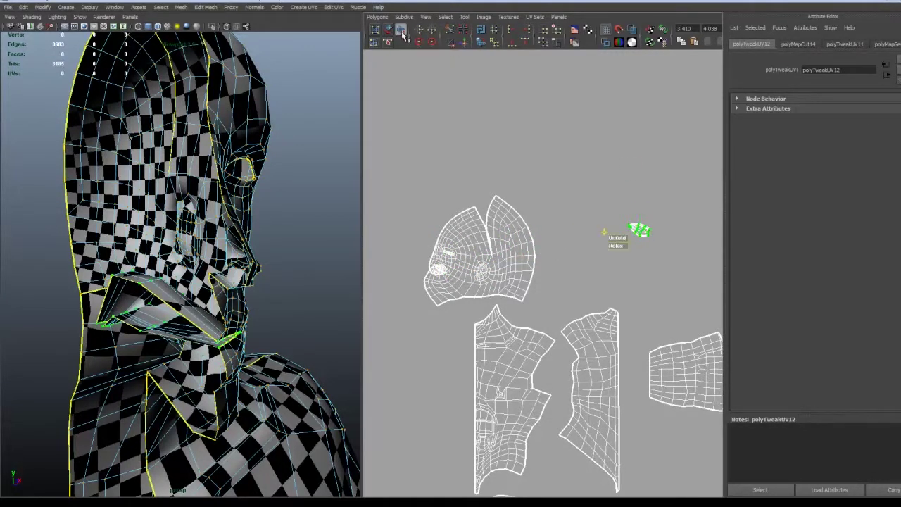
left_click_drag(618, 238, 814, 240)
key("w")
left_click_drag(642, 230, 665, 244)
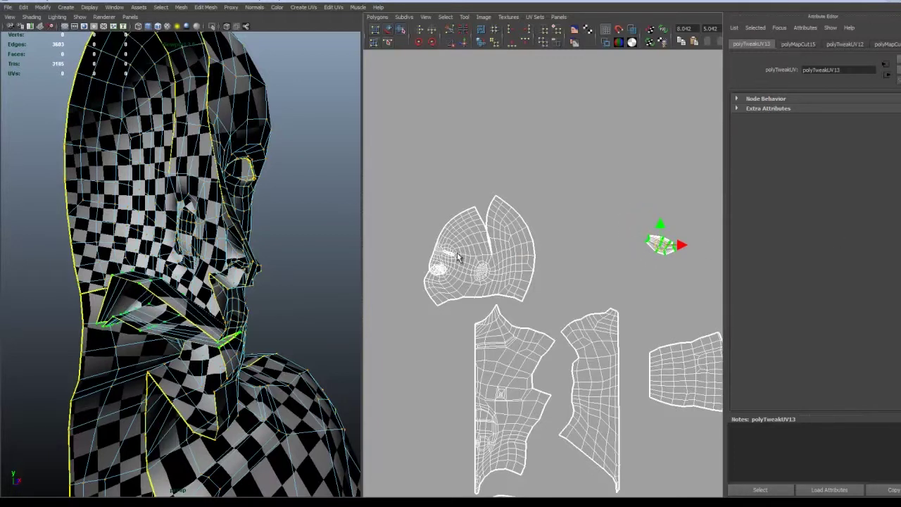
Select the entire head shell and unfold it again with the Smooth UV tool
left_click(457, 255)
right_click_drag(457, 255, 488, 243, "ctrl")
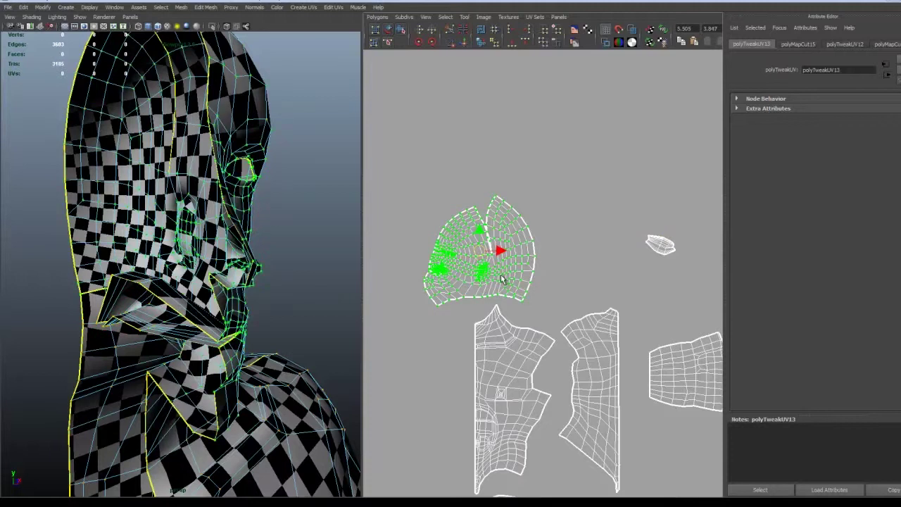
left_click(402, 30)
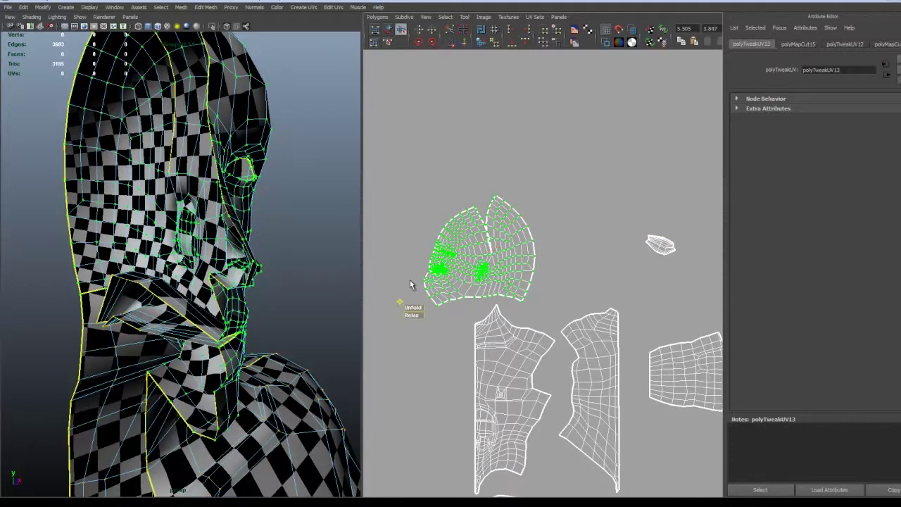
left_click(399, 302)
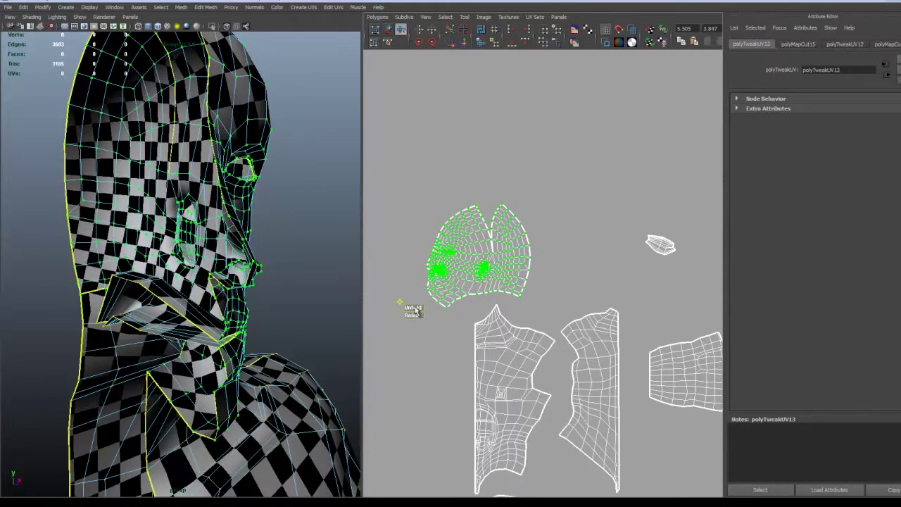
Examine the checker pattern on the face and the UV layout around the eye, mouth and ear
left_click_drag(189, 251, 171, 299, "alt")
scroll(520, 293, "up", 5)
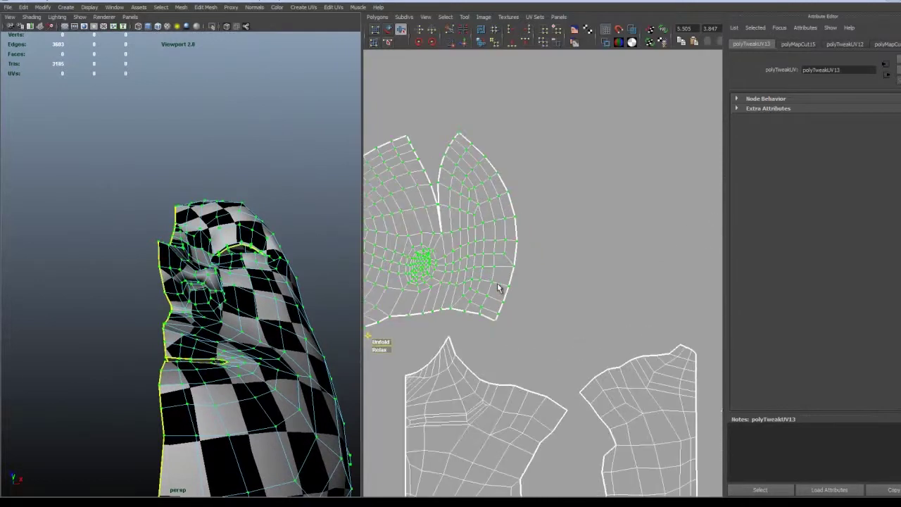
middle_click_drag(573, 298, 469, 278, "alt")
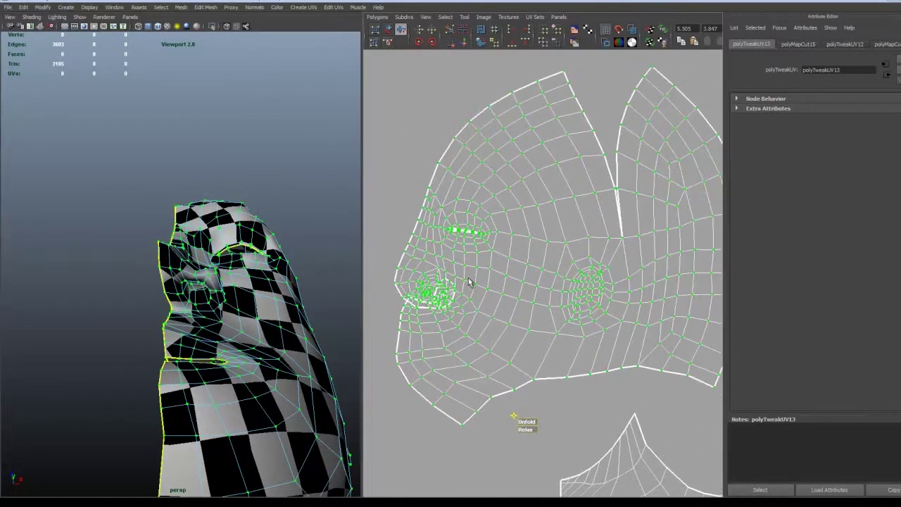
scroll(470, 279, "down", 1)
left_click_drag(255, 334, 163, 293, "alt")
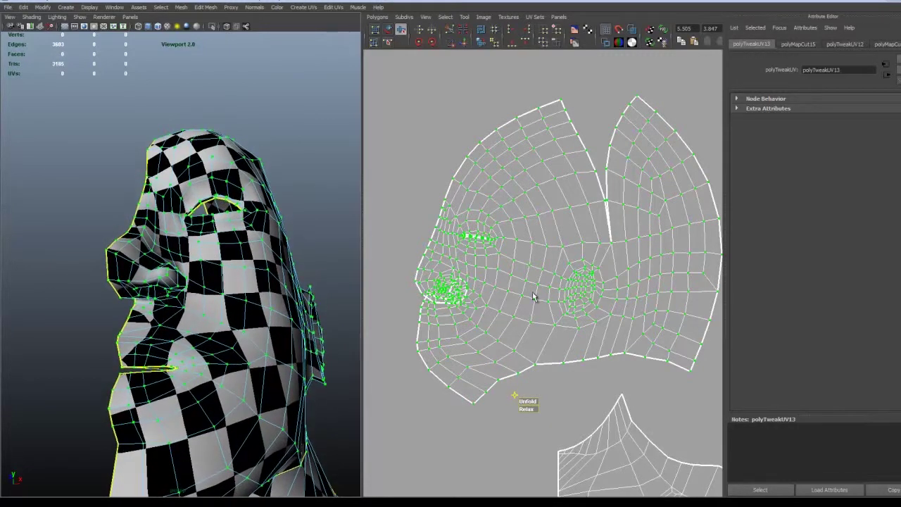
scroll(515, 291, "down", 4)
middle_click_drag(567, 309, 506, 187, "alt")
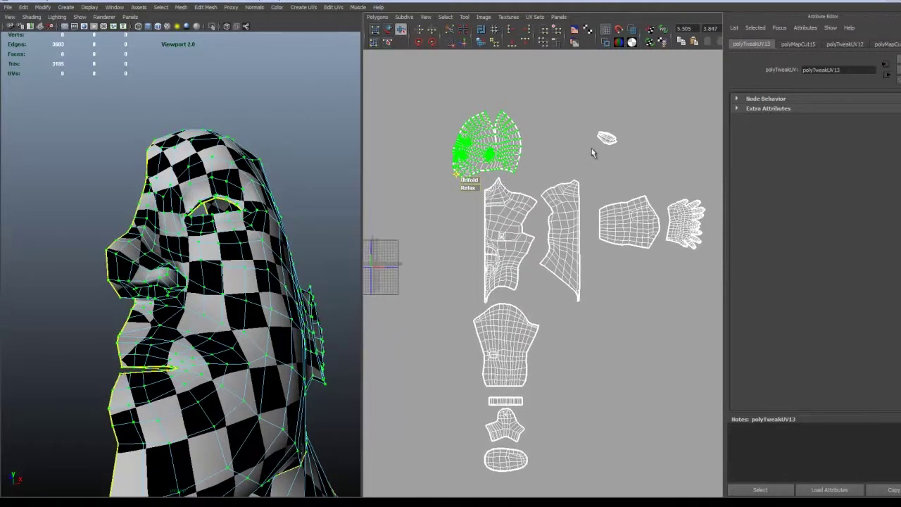
Scale the head and mouth cavity shells down together until their checkers match the size of those on the body
left_click_drag(627, 143, 589, 119, "shift")
key("r")
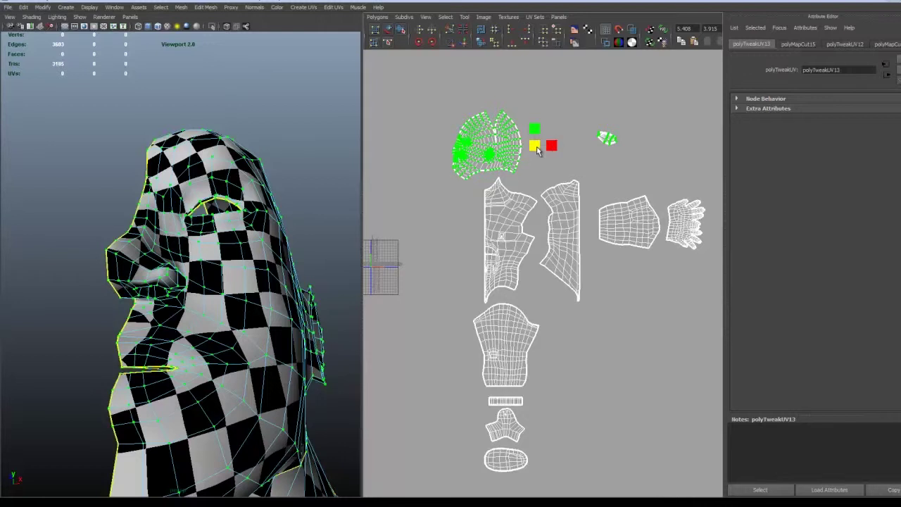
left_click_drag(540, 149, 532, 154)
scroll(203, 304, "down", 4)
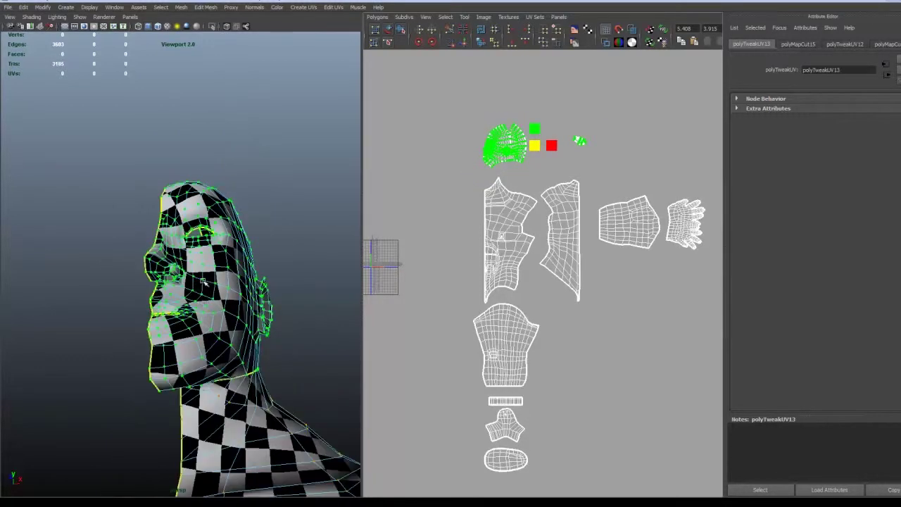
left_click_drag(202, 301, 242, 334, "alt")
right_click_drag(242, 335, 202, 326, "alt")
middle_click_drag(209, 327, 198, 281, "alt")
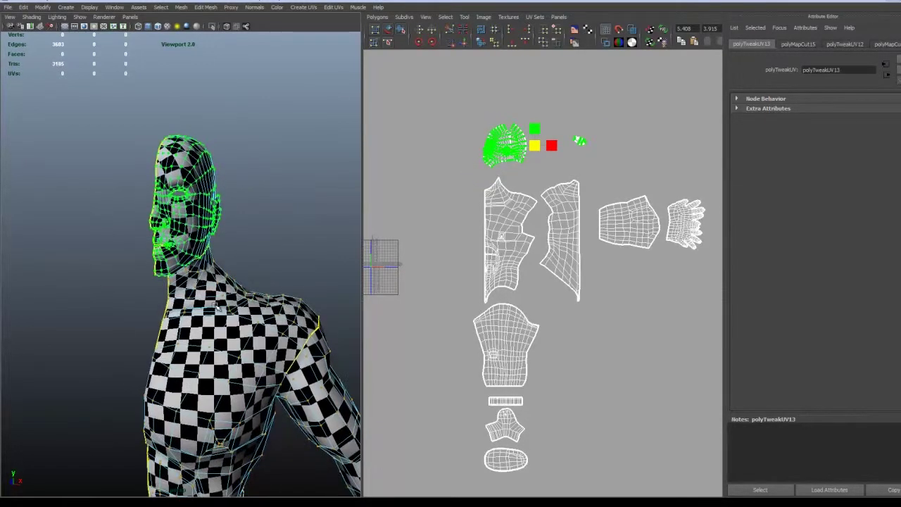
Return to object selection, deselect the mesh and examine the checker pattern over the whole body
scroll(215, 306, "down", 4)
middle_click_drag(214, 332, 221, 235, "alt")
left_click_drag(221, 235, 246, 255, "alt")
right_click_drag(193, 294, 218, 282)
left_click(242, 369)
middle_click_drag(242, 368, 254, 333, "alt")
left_click_drag(254, 332, 233, 335, "alt")
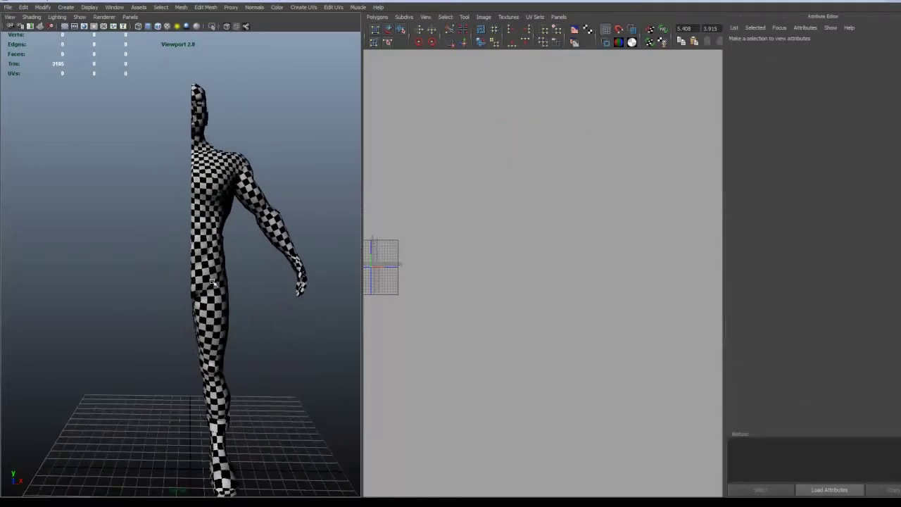
Duplicate the half body as an instance with Duplicate Special, using a scale of -1 in X to mirror it
left_click(213, 283)
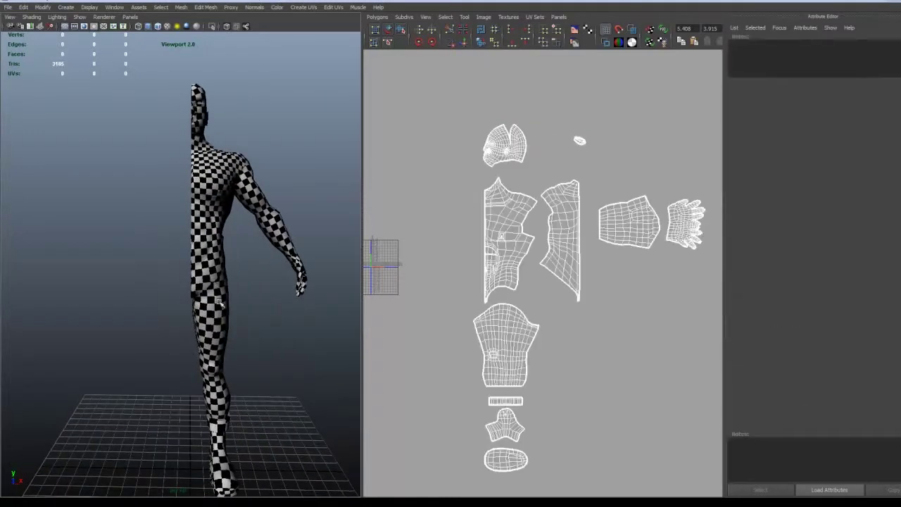
left_click(24, 7)
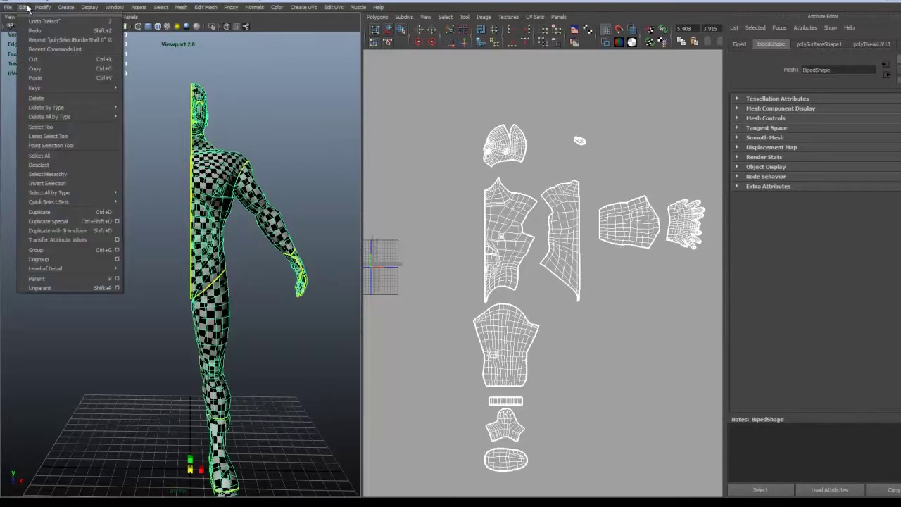
left_click(118, 221)
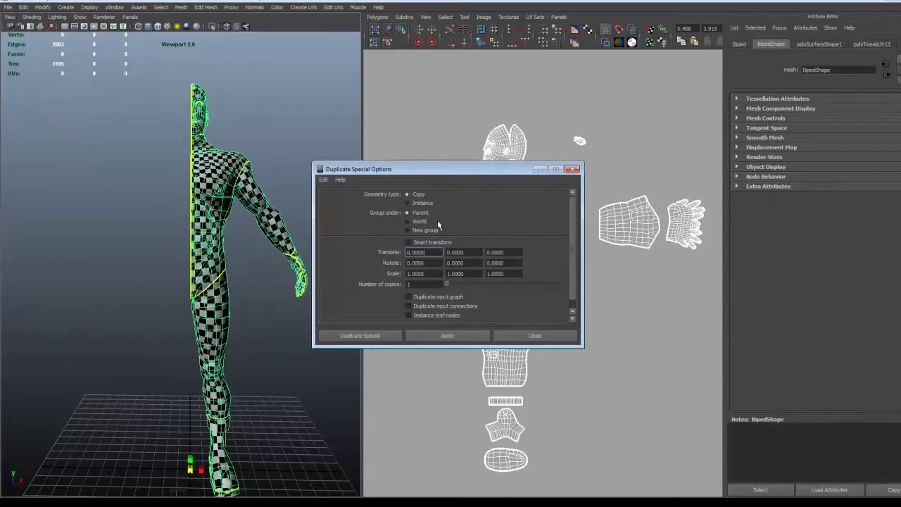
left_click(421, 203)
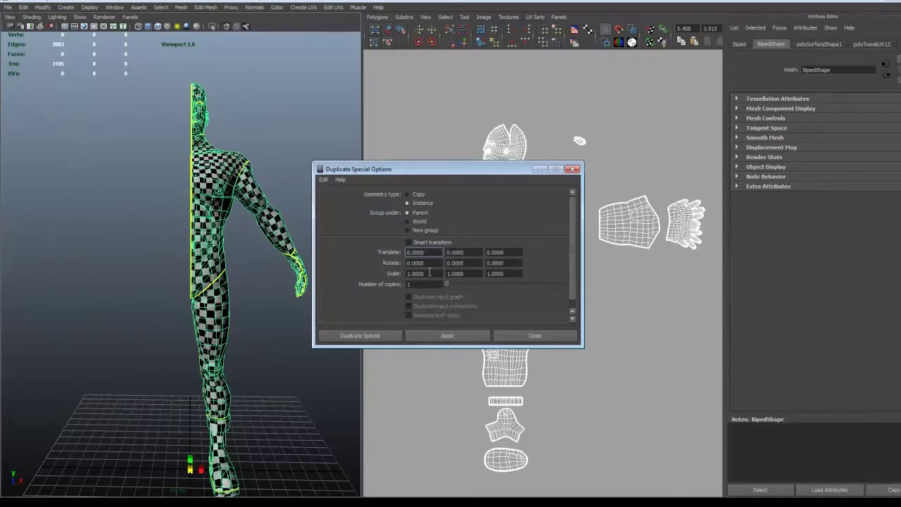
double_click(430, 274)
type("-1")
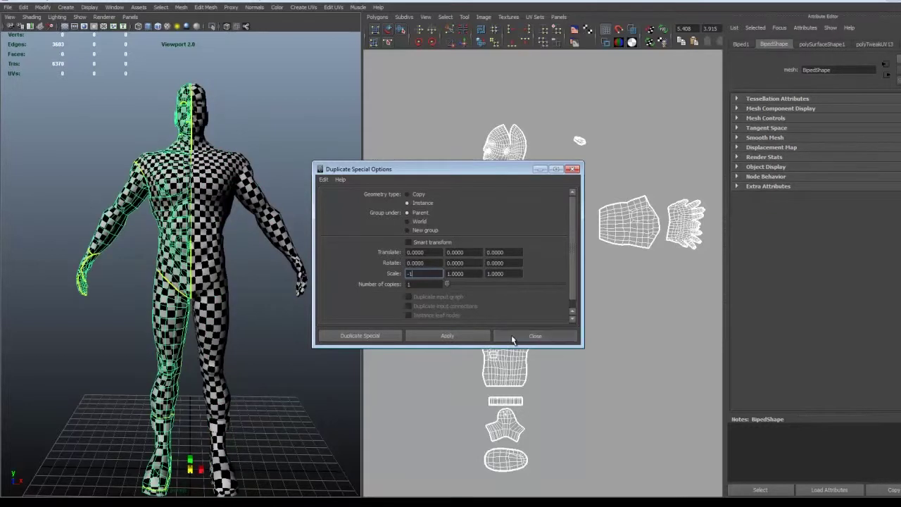
left_click(530, 336)
Try moving a chest vertex sideways to test how edits carry over to the instanced half, and undo the move
middle_click_drag(229, 237, 259, 289, "alt")
right_click_drag(259, 288, 280, 267, "alt")
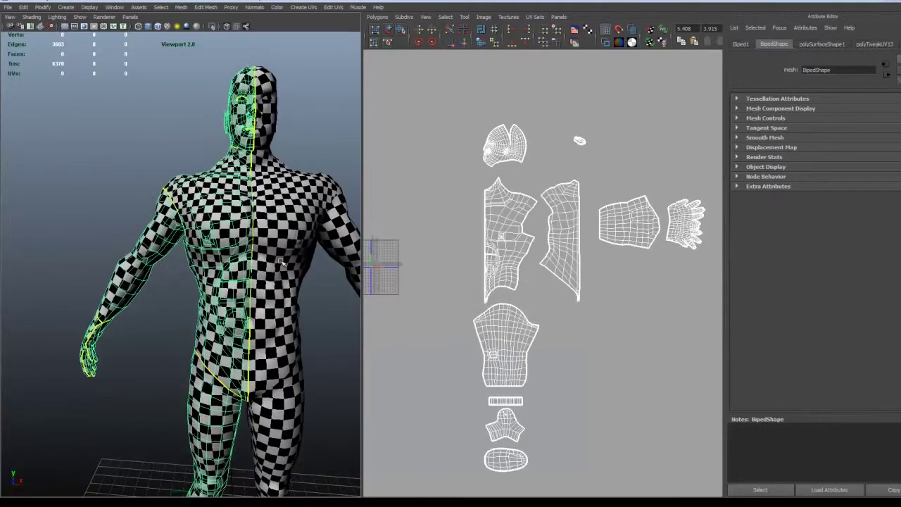
middle_click_drag(280, 267, 224, 282, "alt")
right_click_drag(224, 282, 249, 274, "alt")
right_click_drag(209, 246, 232, 244)
left_click(218, 238)
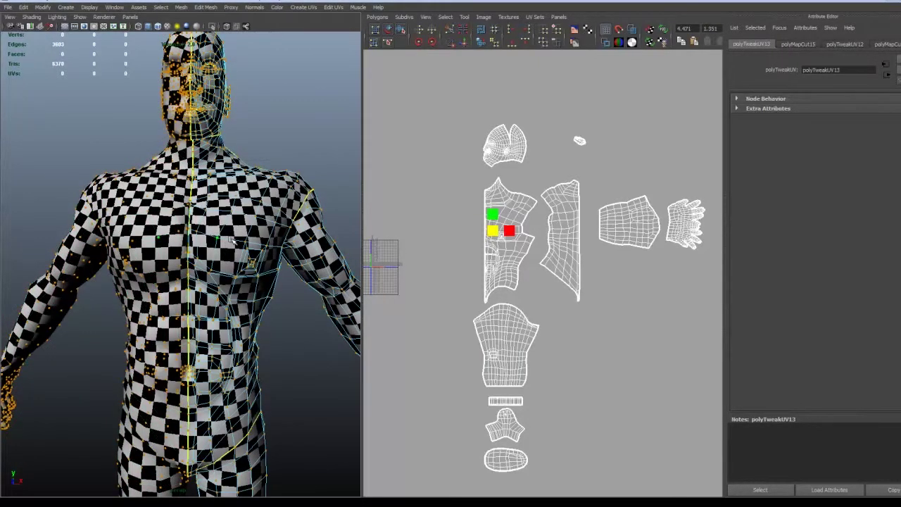
key("w")
right_click_drag(219, 240, 210, 238)
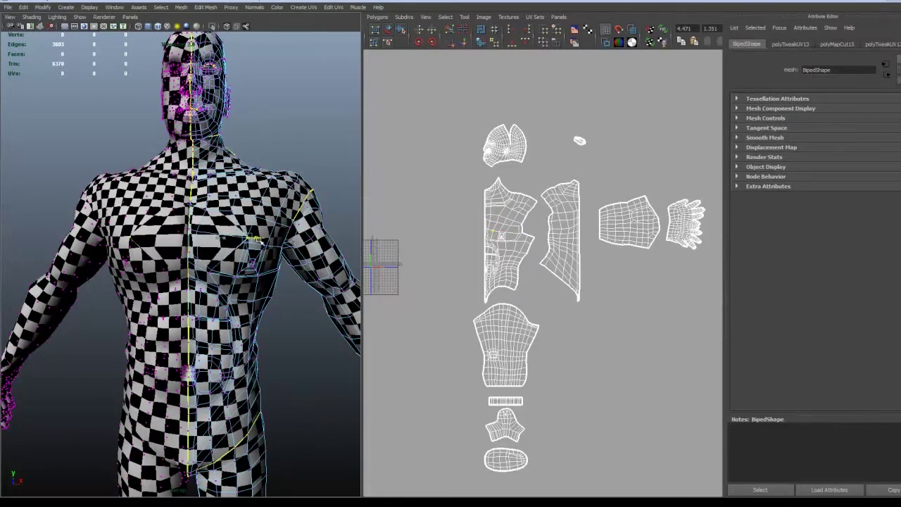
key("ctrl+z")
left_click_drag(260, 241, 241, 258)
right_click_drag(241, 258, 211, 250, "alt")
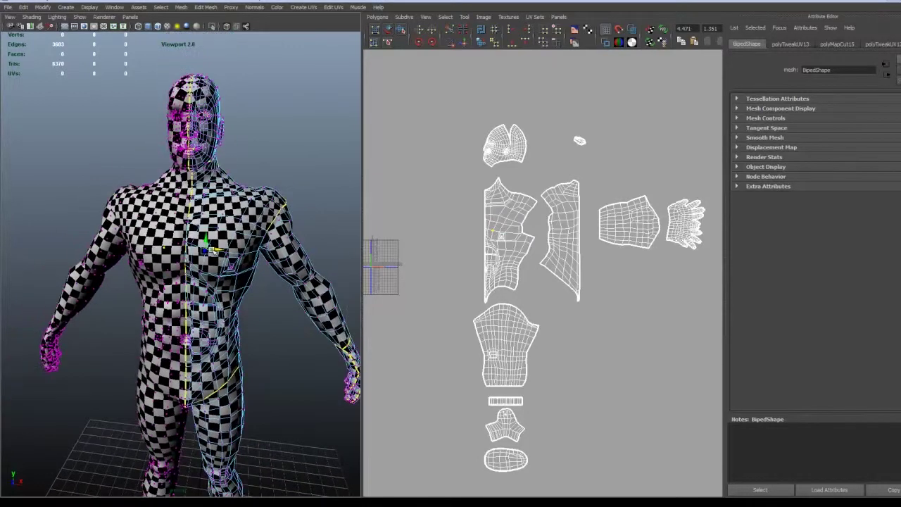
left_click(260, 299)
left_click(206, 251)
right_click_drag(507, 232, 516, 240)
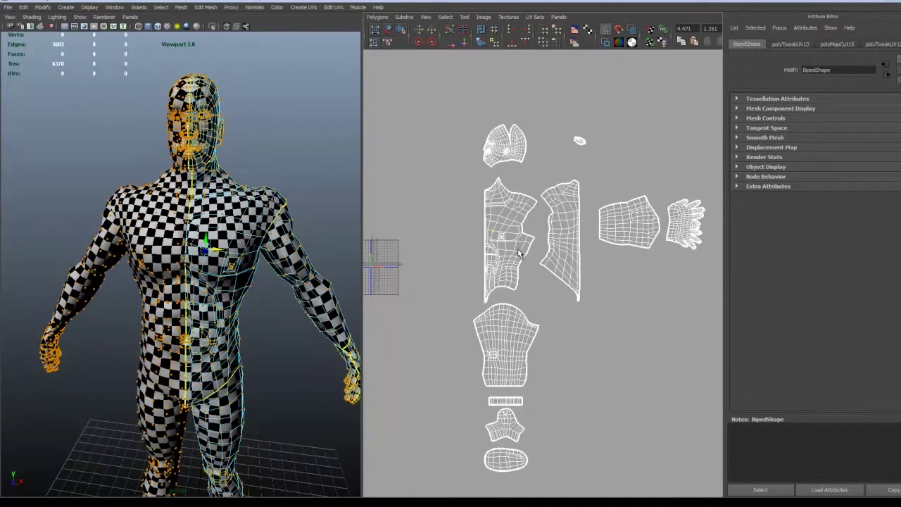
scroll(518, 254, "down", 1)
right_click(226, 251)
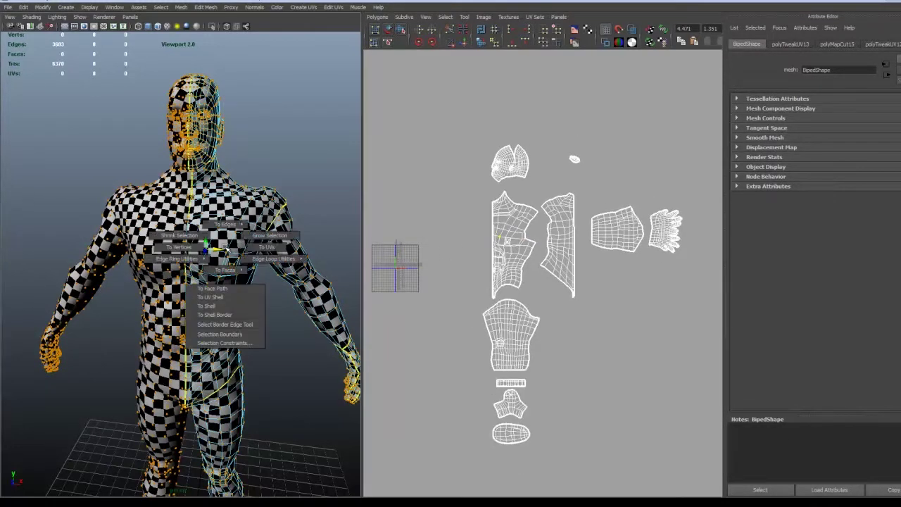
right_click(226, 251)
right_click_drag(226, 249, 257, 238)
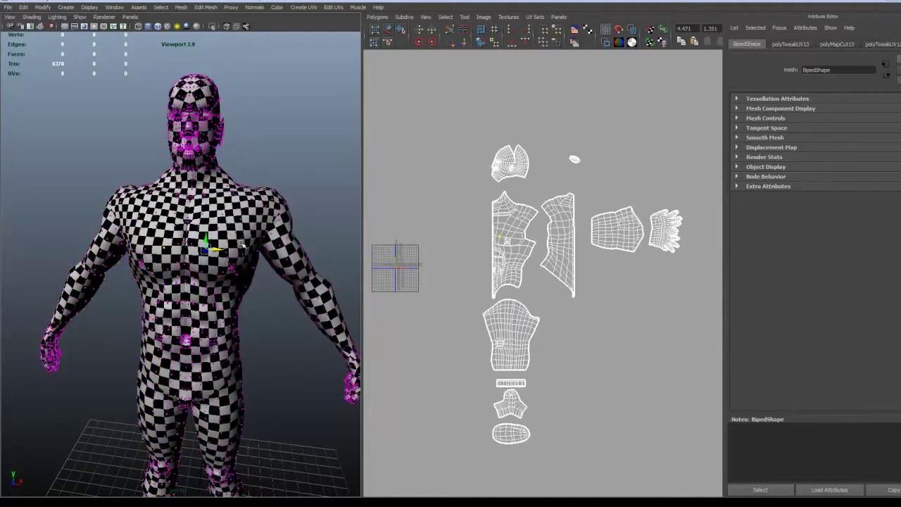
Select both body halves and combine them into a single mesh
scroll(242, 244, "down", 3)
left_click(176, 252, "shift")
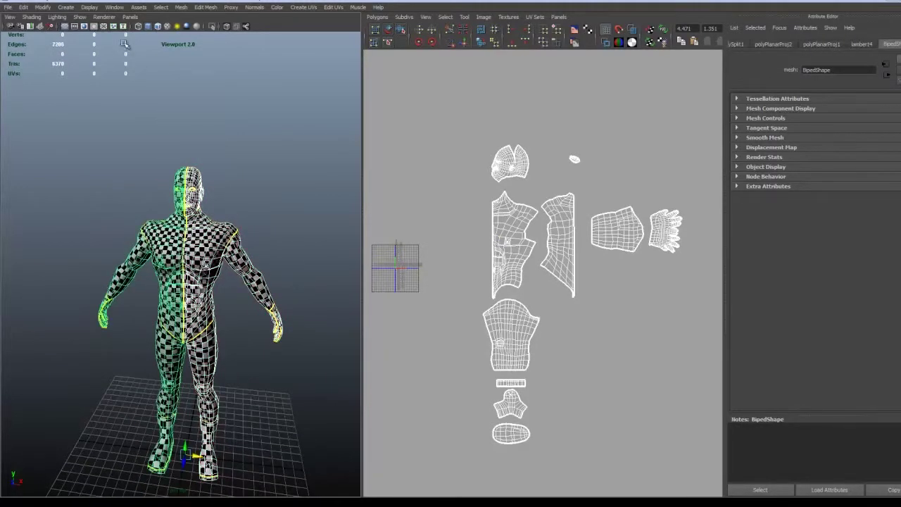
left_click(138, 7)
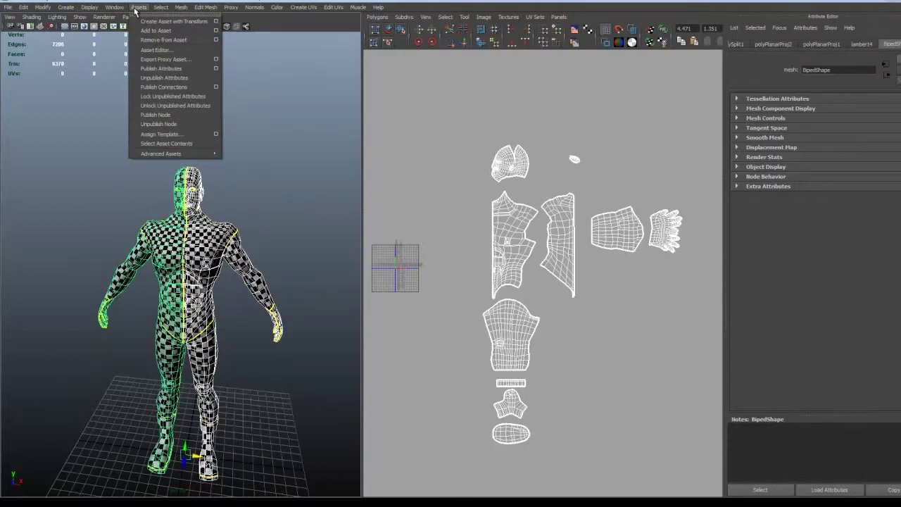
left_click(134, 8)
left_click(181, 7)
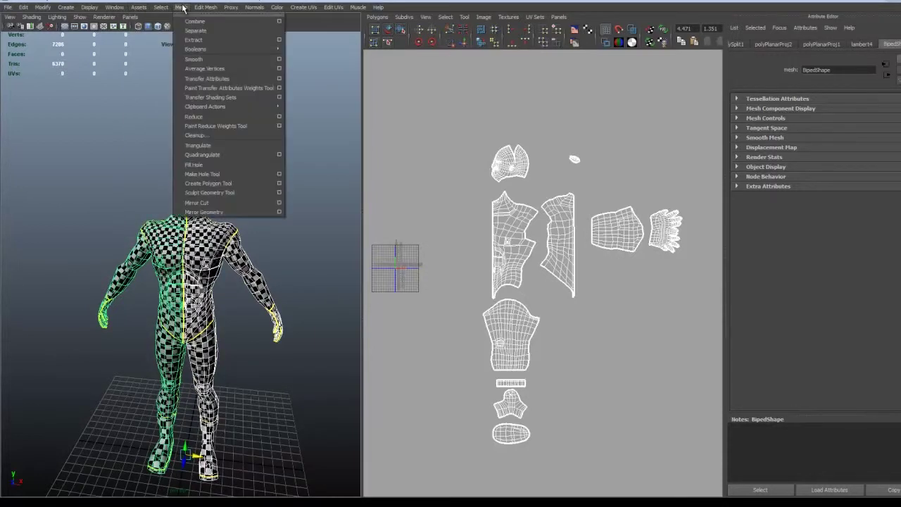
left_click(194, 21)
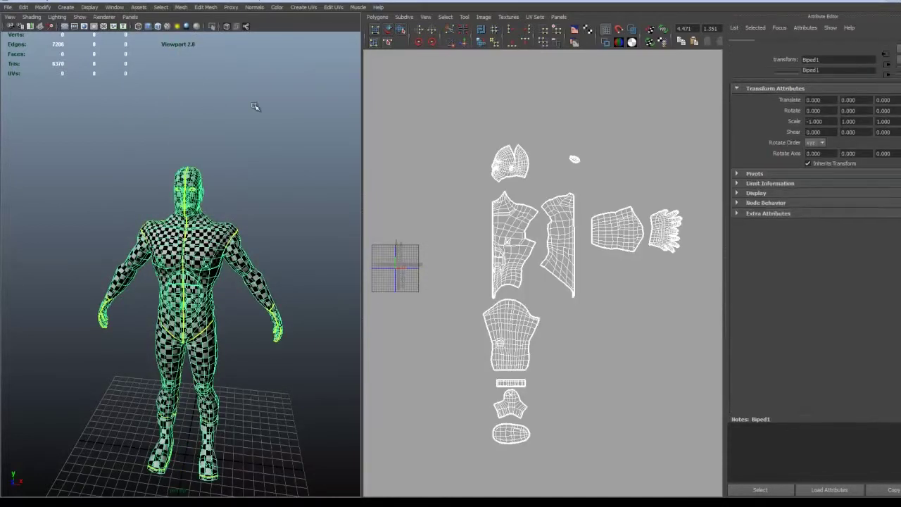
Lay out all UV shells of the combined body automatically within the 0 to 1 UV space
scroll(203, 274, "up", 4)
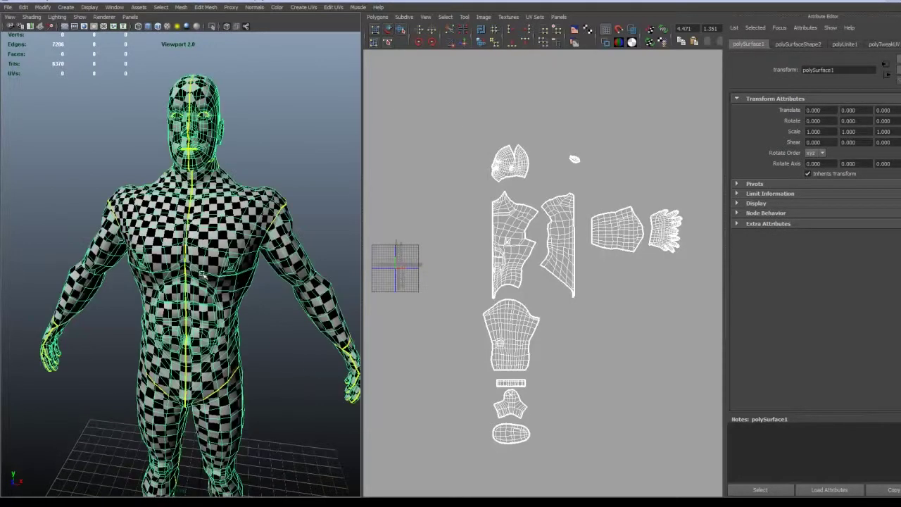
left_click(260, 294)
left_click(220, 276)
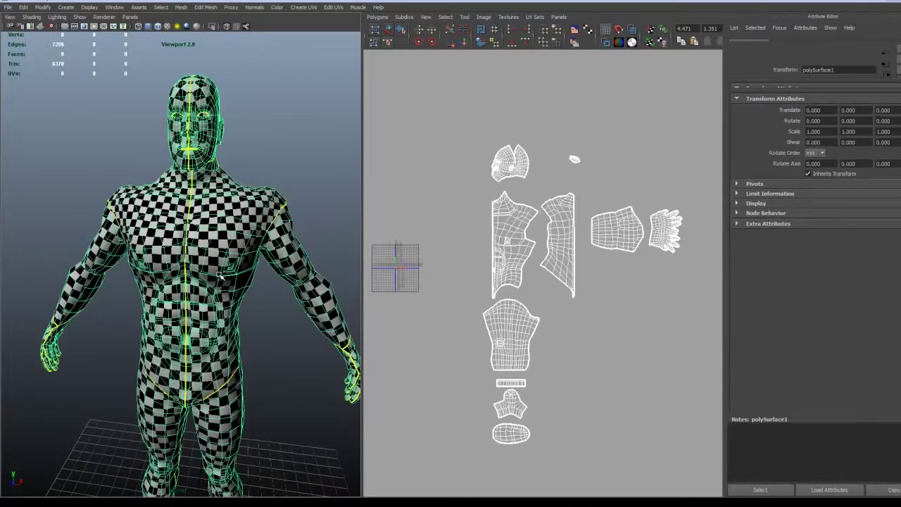
scroll(220, 276, "down", 3)
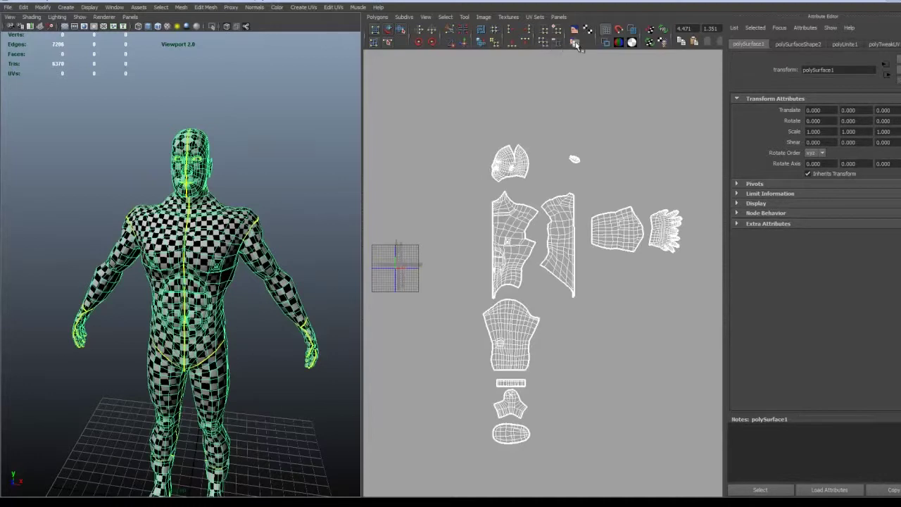
left_click(482, 30)
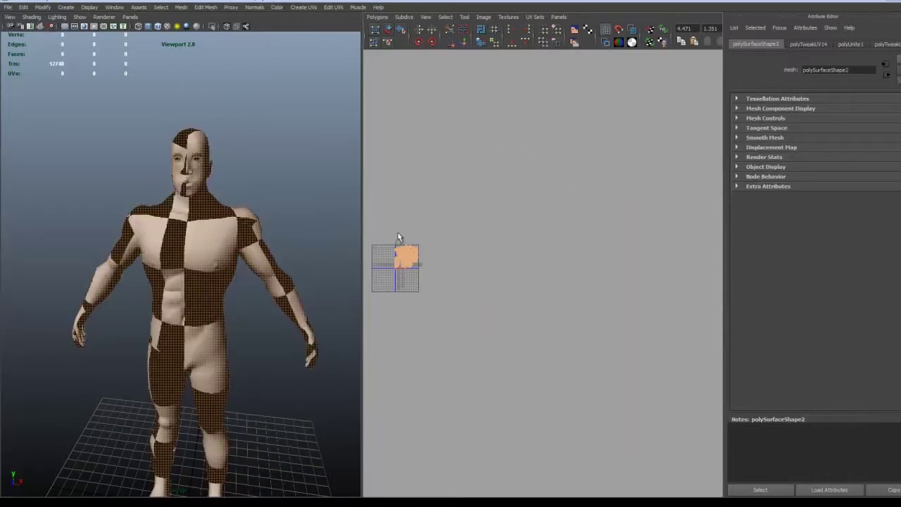
scroll(536, 254, "up", 5)
scroll(522, 251, "down", 2)
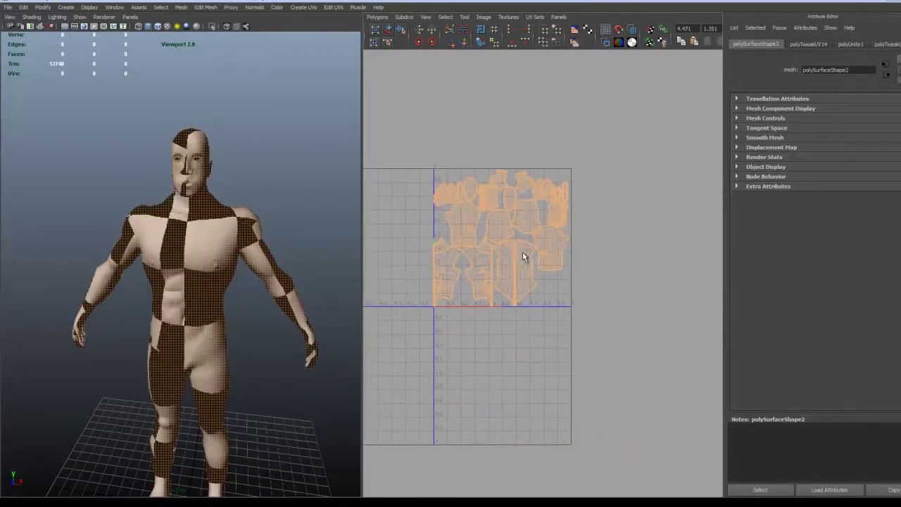
key("w")
scroll(507, 311, "up", 3)
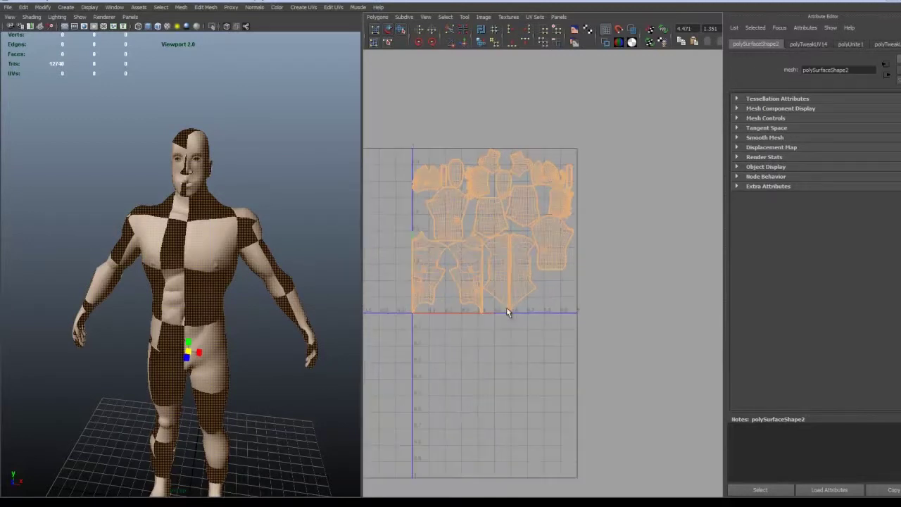
middle_click_drag(506, 304, 583, 324, "alt")
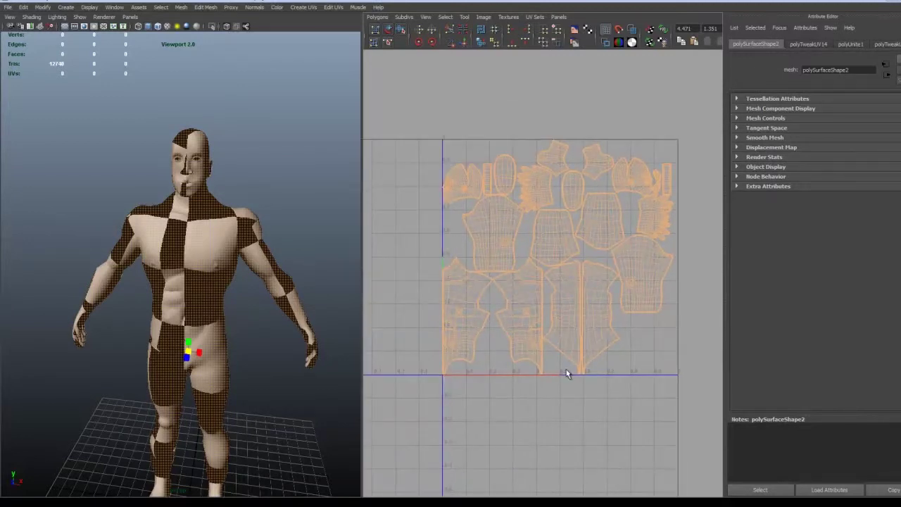
right_click_drag(578, 354, 601, 365)
left_click_drag(571, 348, 592, 384)
scroll(571, 359, "down", 1)
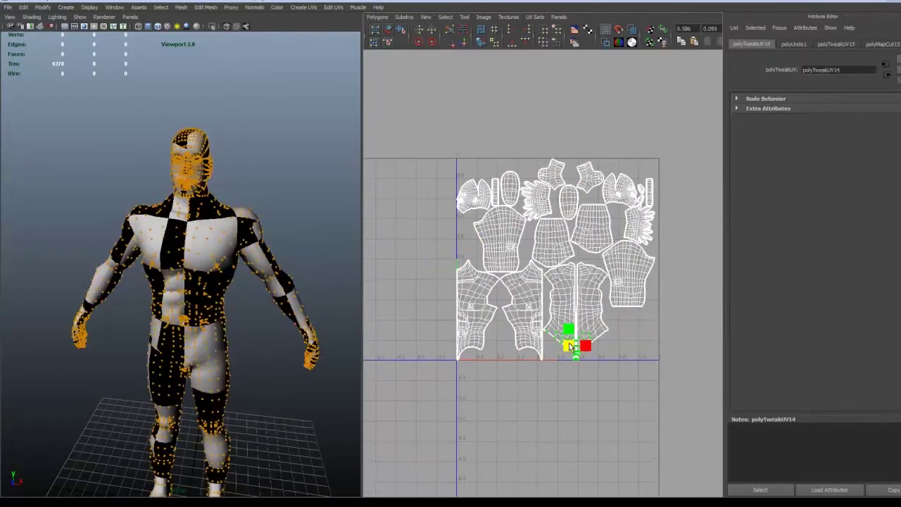
scroll(571, 383, "up", 1)
right_click_drag(208, 314, 228, 308)
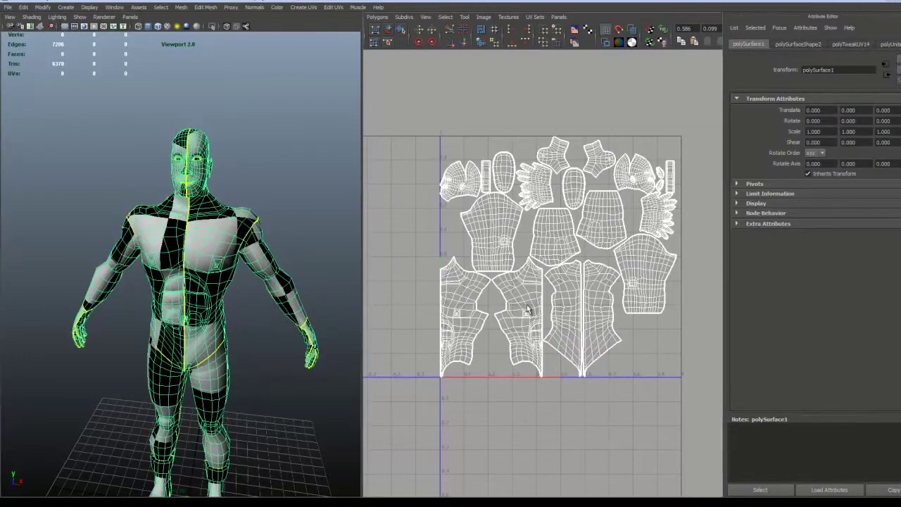
Select a UV on the spine seam to examine where the two back shells meet in the UV layout
right_click_drag(532, 317, 551, 305)
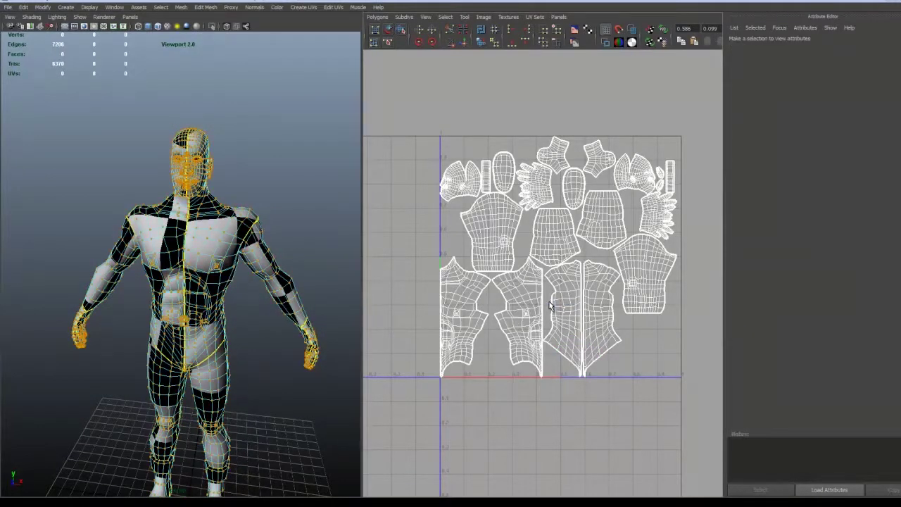
scroll(551, 305, "up", 1)
scroll(567, 323, "up", 2)
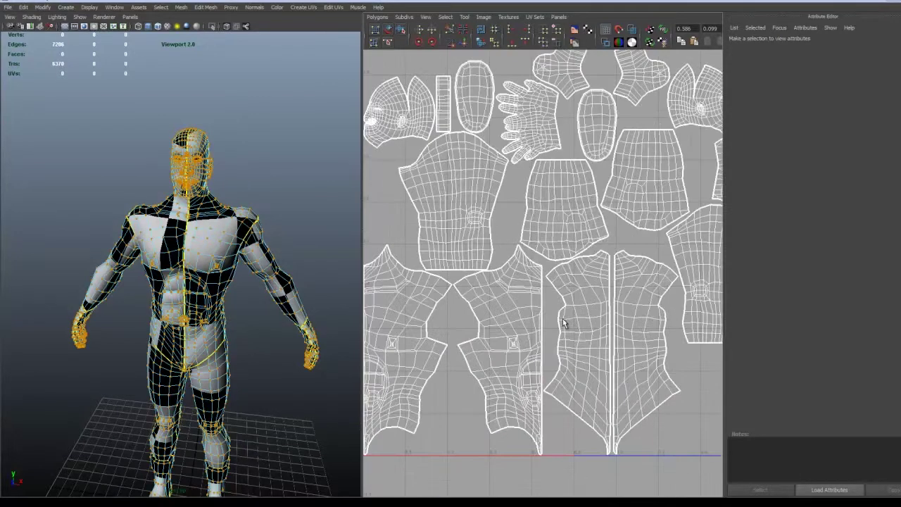
middle_click_drag(605, 334, 577, 308, "alt")
left_click_drag(280, 314, 74, 318, "alt")
left_click_drag(194, 328, 221, 319, "alt")
scroll(204, 299, "up", 5)
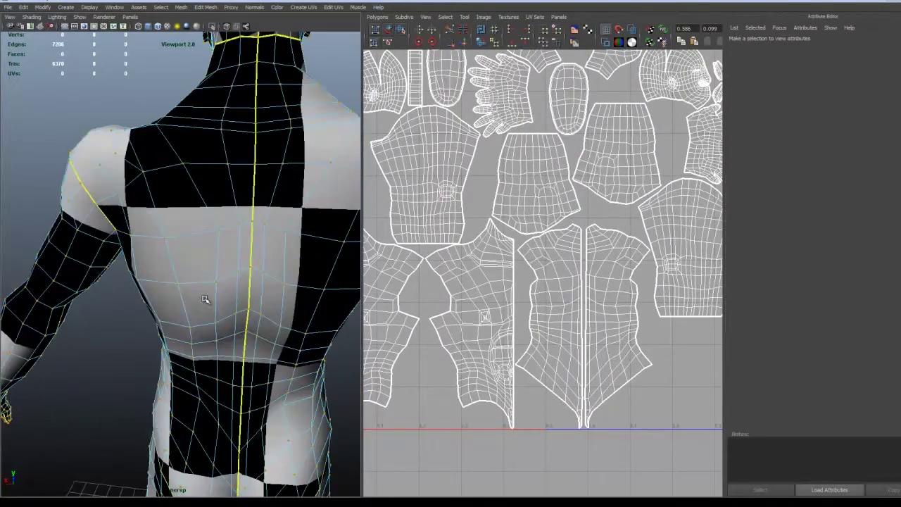
middle_click_drag(262, 322, 240, 279, "alt")
left_click(243, 280)
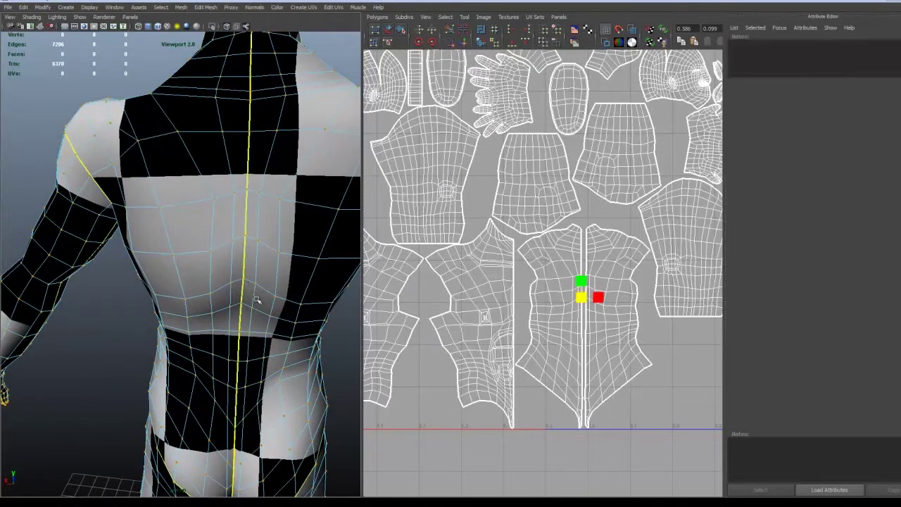
right_click_drag(322, 353, 297, 344, "alt")
left_click_drag(257, 338, 265, 315, "alt")
scroll(550, 342, "up", 3)
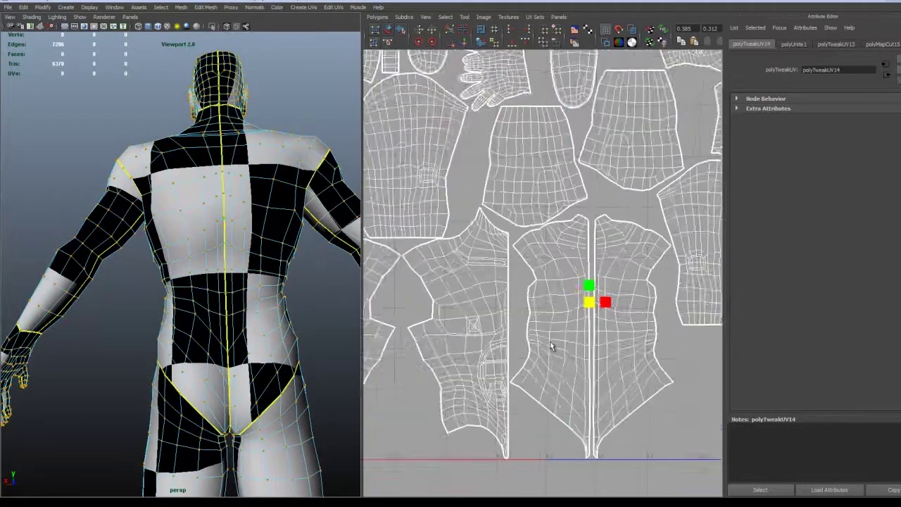
middle_click_drag(597, 374, 538, 312, "alt")
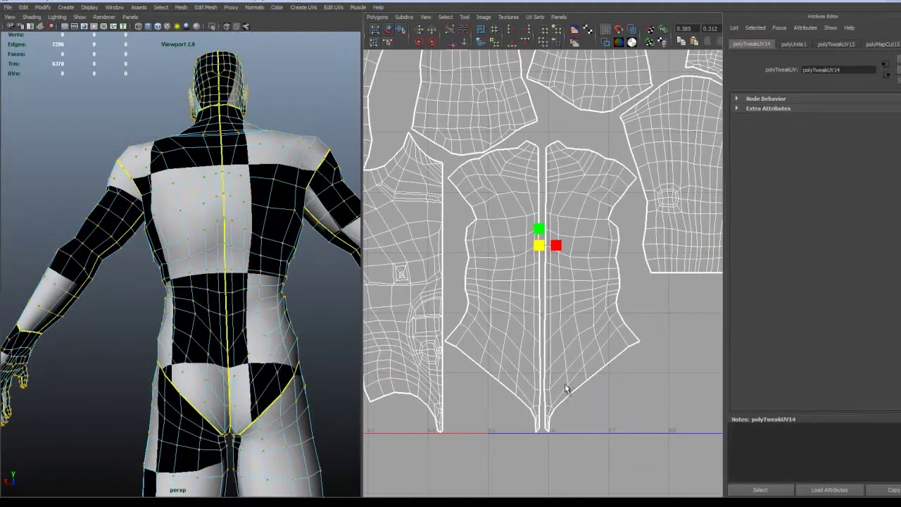
Select the centre-seam UVs of one back shell, try to Move and Sew them to the other half, and undo the attempt
left_click(547, 421)
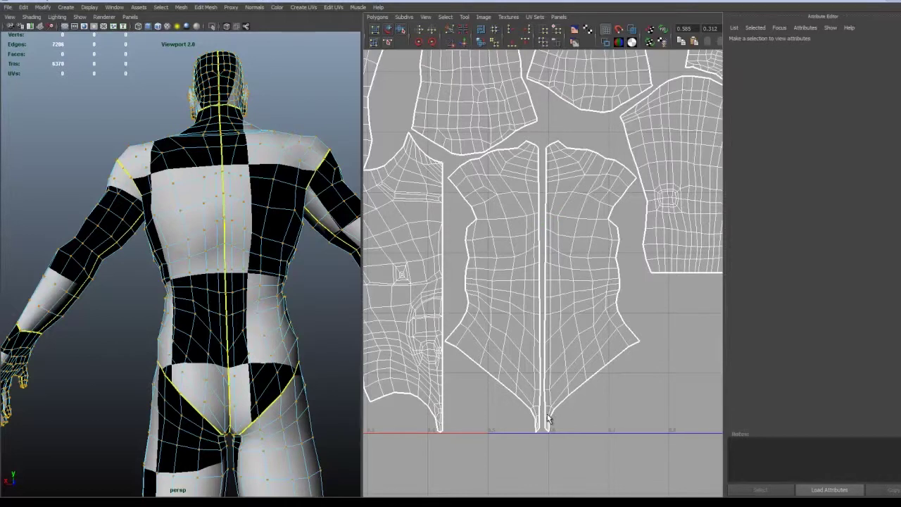
right_click_drag(545, 407, 563, 407)
left_click_drag(547, 144, 547, 145)
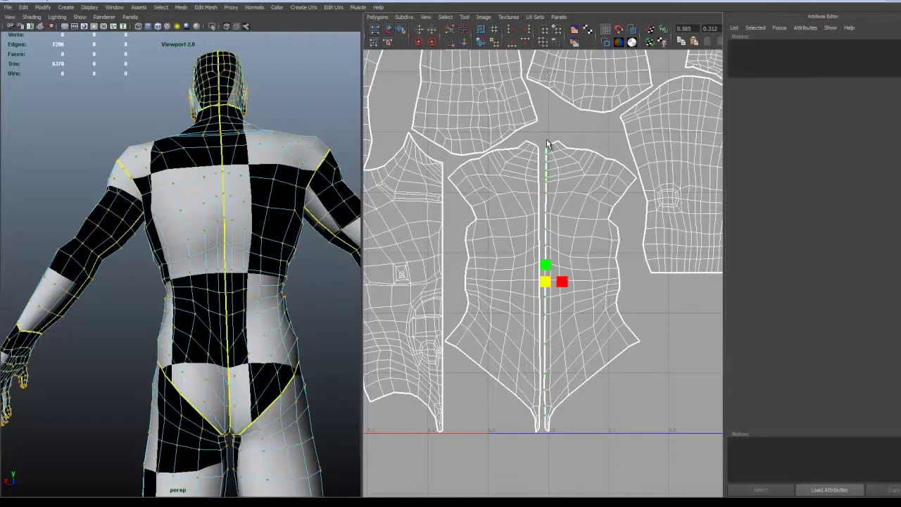
middle_click_drag(574, 409, 555, 414, "alt")
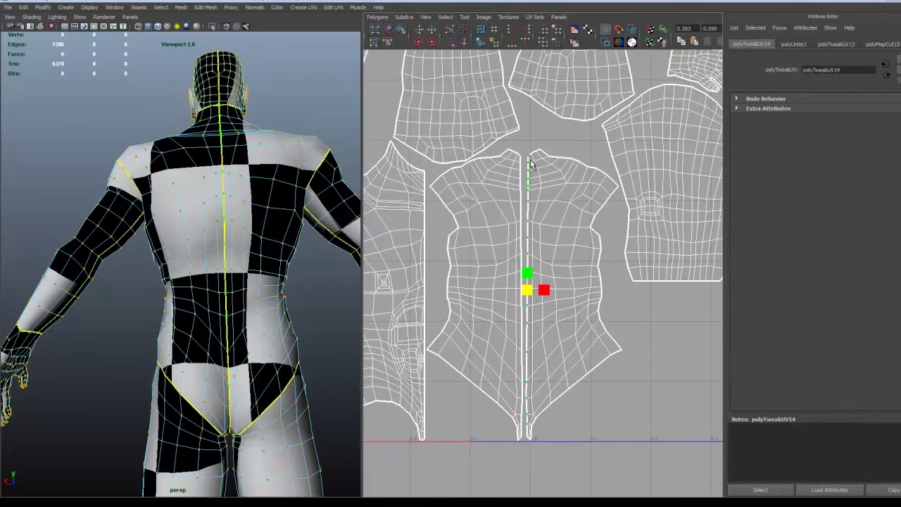
left_click(533, 159, "ctrl")
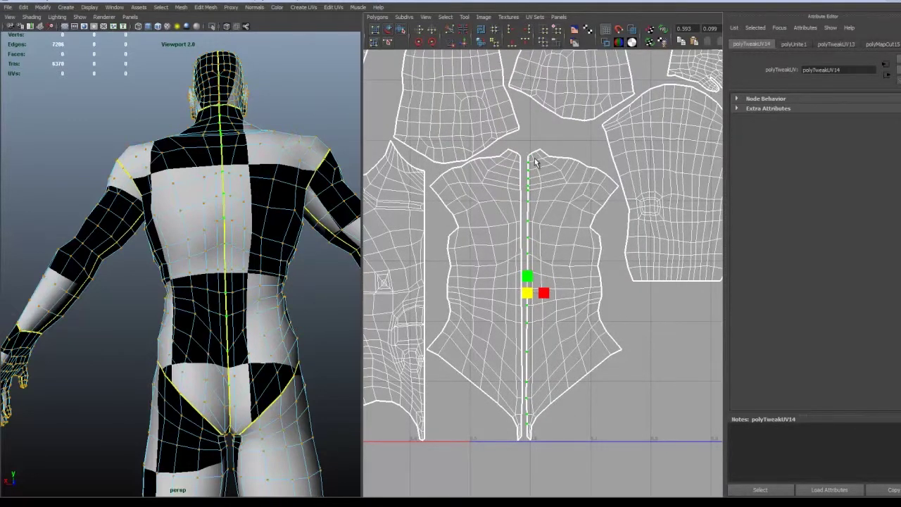
left_click(466, 43)
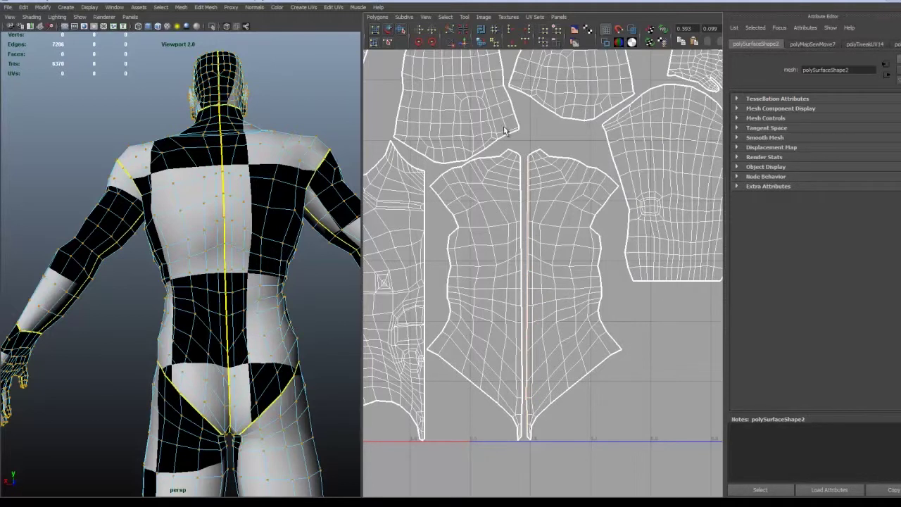
key("ctrl+z")
Try Move and Sew again on the centre-seam UVs between the two back shells
scroll(540, 189, "up", 2)
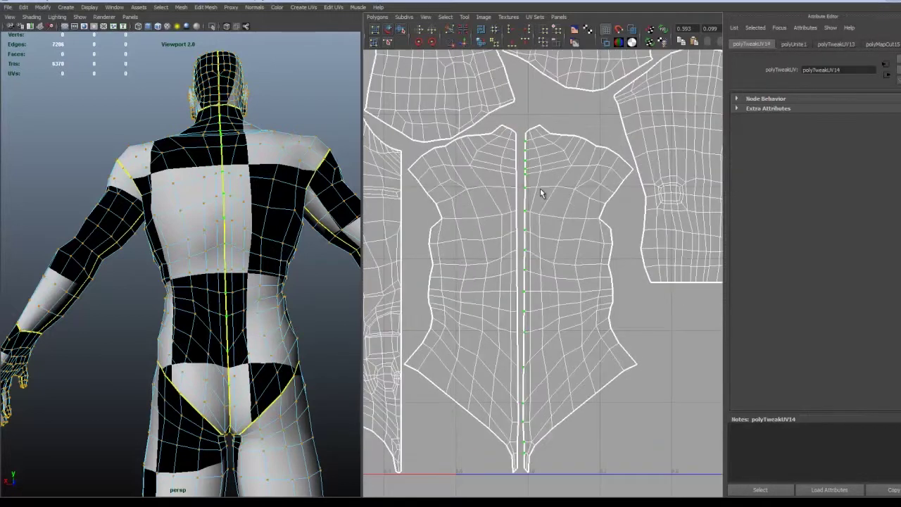
left_click_drag(272, 261, 274, 284, "alt")
scroll(272, 285, "down", 2)
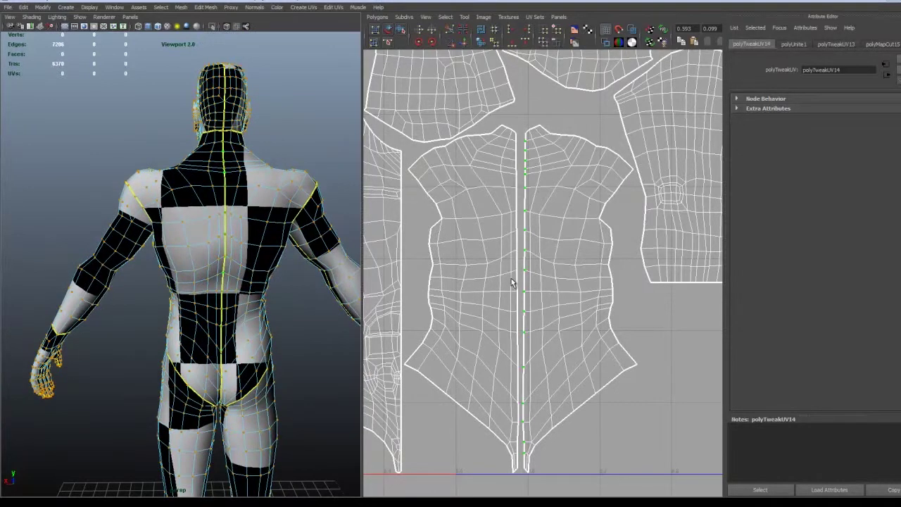
scroll(511, 278, "down", 4)
scroll(505, 266, "up", 3)
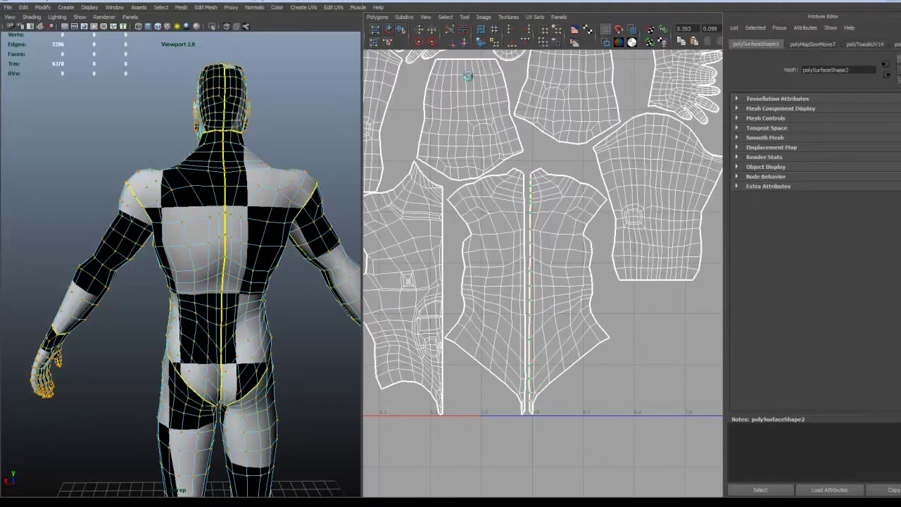
Select UVs along the spine seam, try to Move and Sew the back shells from them, and undo the attempt
left_click(551, 243)
left_click_drag(256, 294, 235, 298, "alt")
right_click_drag(235, 298, 239, 297, "alt")
scroll(239, 297, "up", 6)
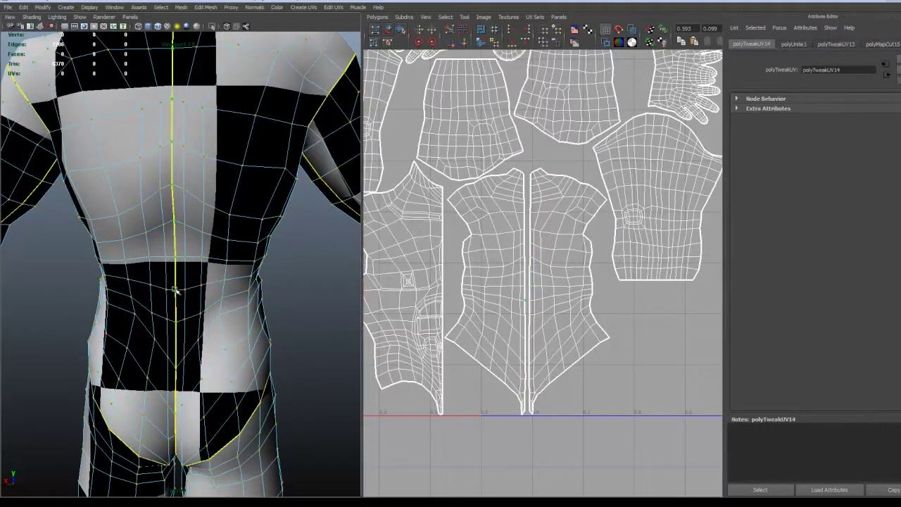
scroll(472, 341, "down", 3)
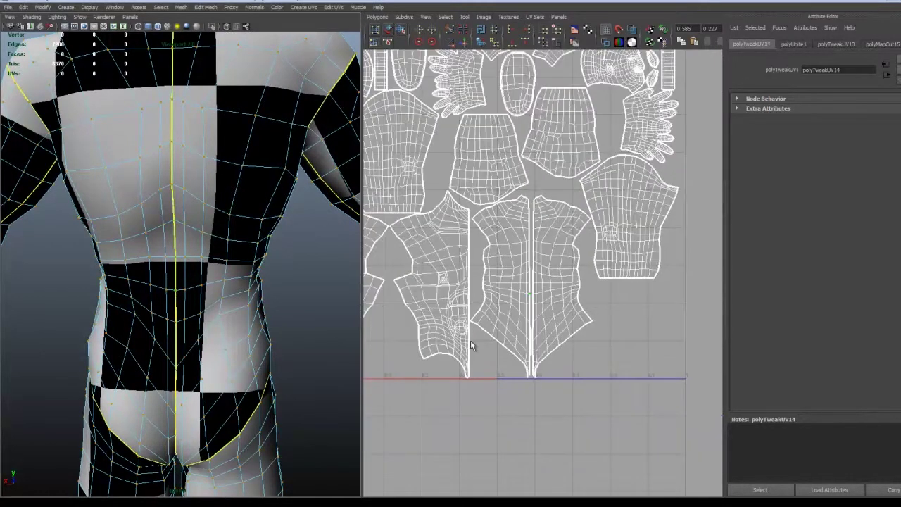
mouse_move(203, 342)
left_mouse_down("alt")
mouse_move(225, 341)
mouse_move(206, 343)
left_mouse_up("alt")
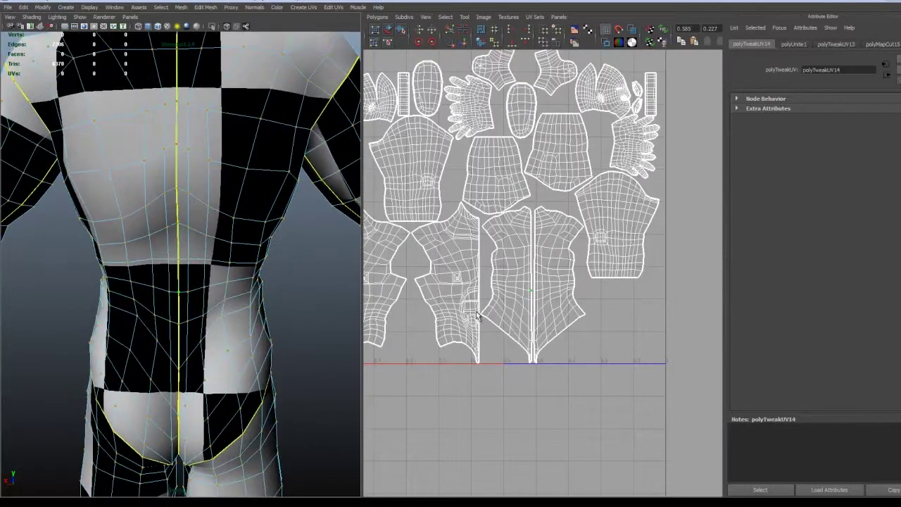
scroll(477, 314, "down", 1)
middle_click_drag(464, 293, 493, 301, "alt")
scroll(602, 318, "up", 3)
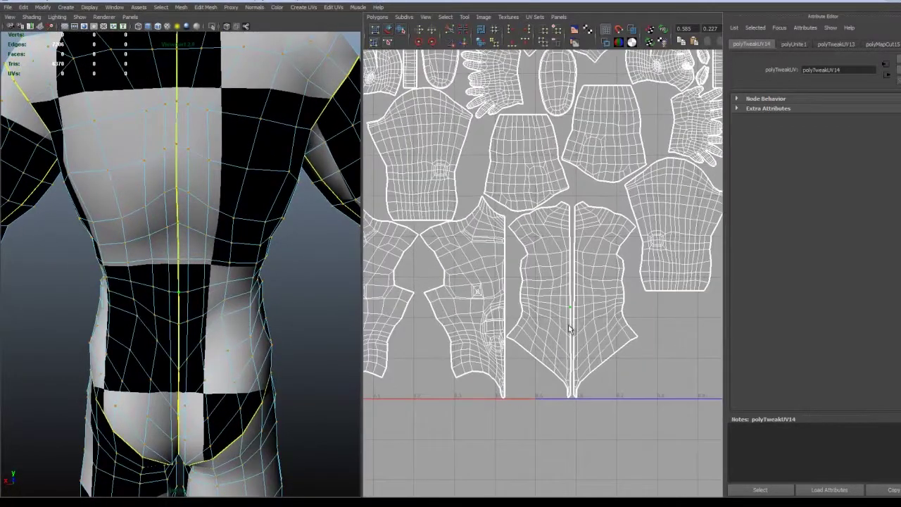
scroll(569, 326, "up", 3)
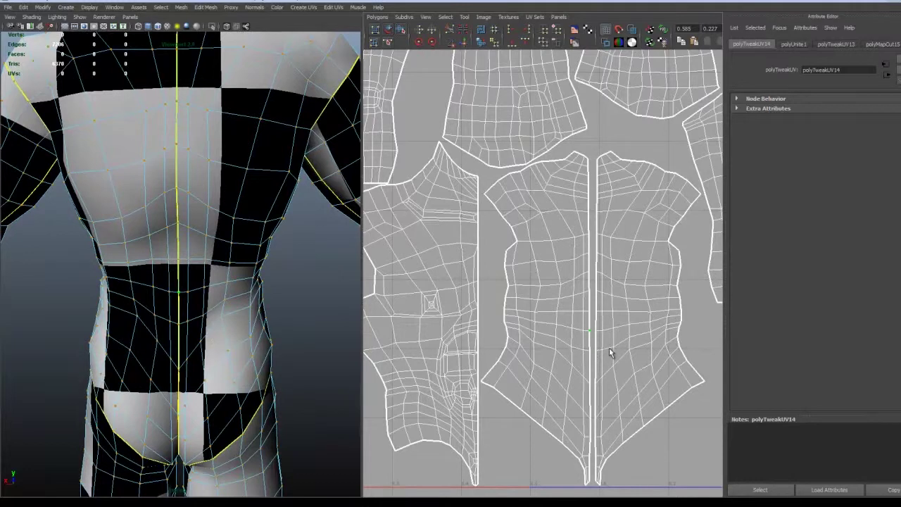
left_click(462, 43)
key("ctrl+z")
Examine the spine seam on the model up close and from a distance for separated geometry between the halves
mouse_move(182, 248)
left_mouse_down("alt")
mouse_move(198, 242)
mouse_move(190, 244)
left_mouse_up("alt")
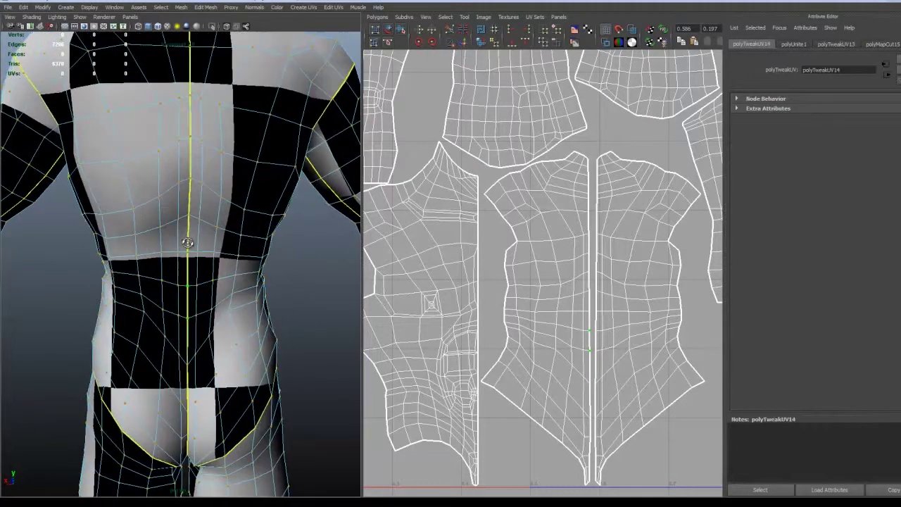
scroll(192, 248, "up", 5)
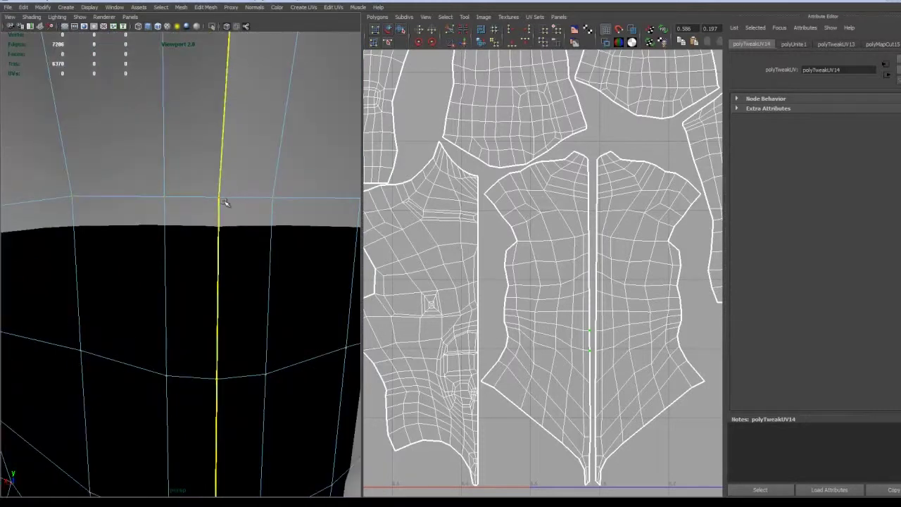
left_click_drag(226, 206, 217, 209, "alt")
right_click_drag(250, 235, 61, 233, "alt")
left_click_drag(217, 232, 252, 226, "alt")
right_click_drag(252, 227, 245, 228, "alt")
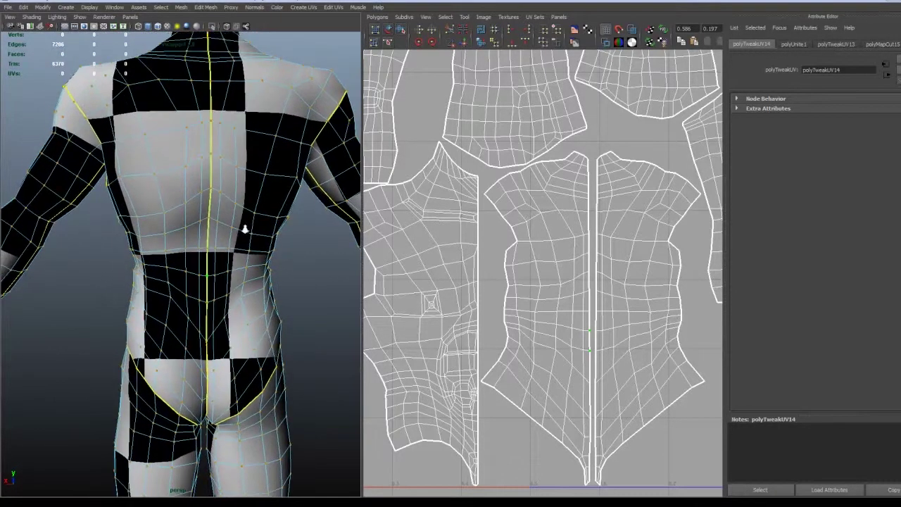
middle_click_drag(245, 228, 227, 266, "alt")
Select the whole body as an object and merge its coincident vertices with a threshold of 0.02
right_click(209, 240)
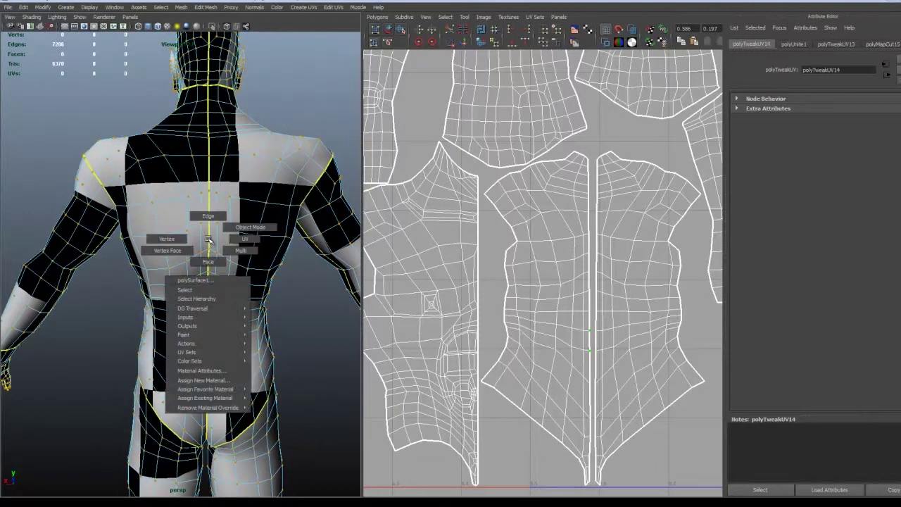
right_click_drag(207, 239, 228, 232)
left_click(181, 7)
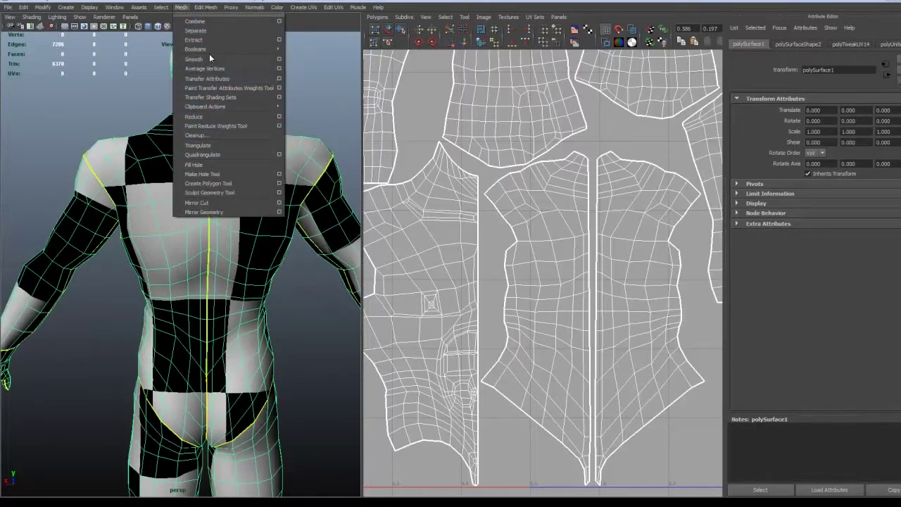
mouse_move(206, 7)
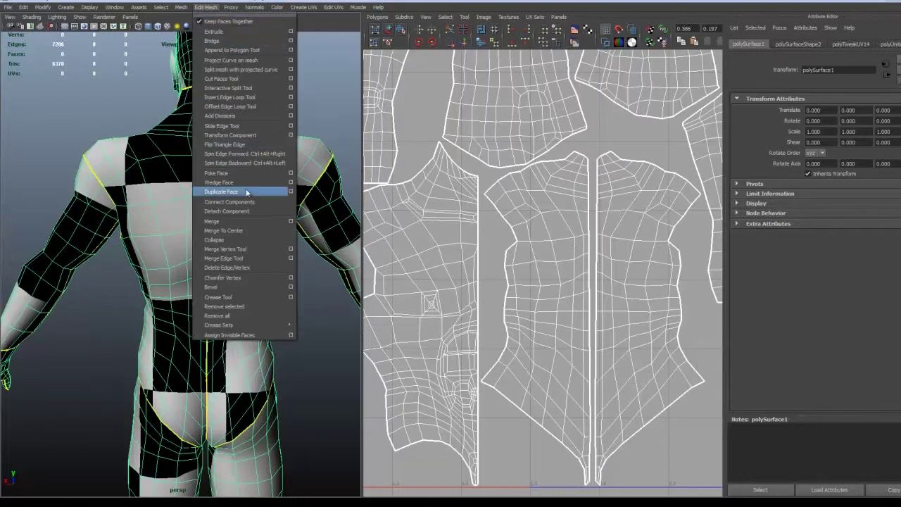
left_click(291, 221)
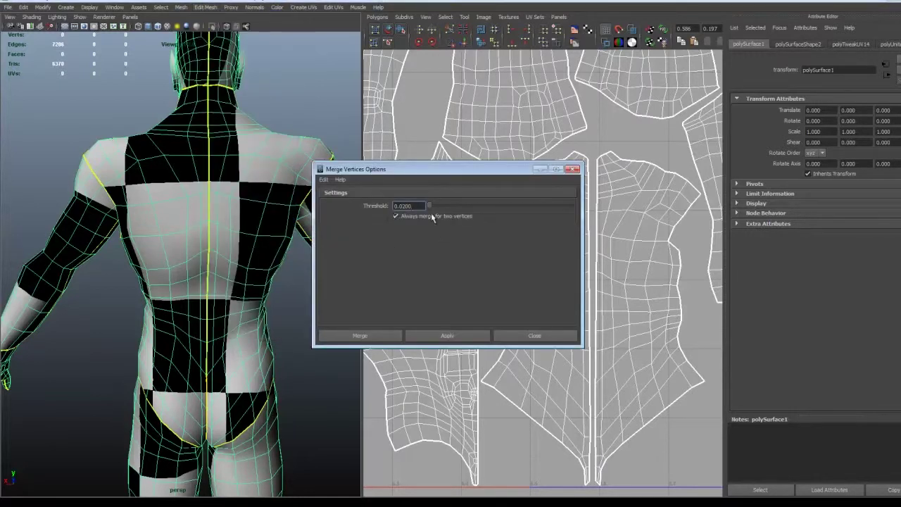
left_click(479, 336)
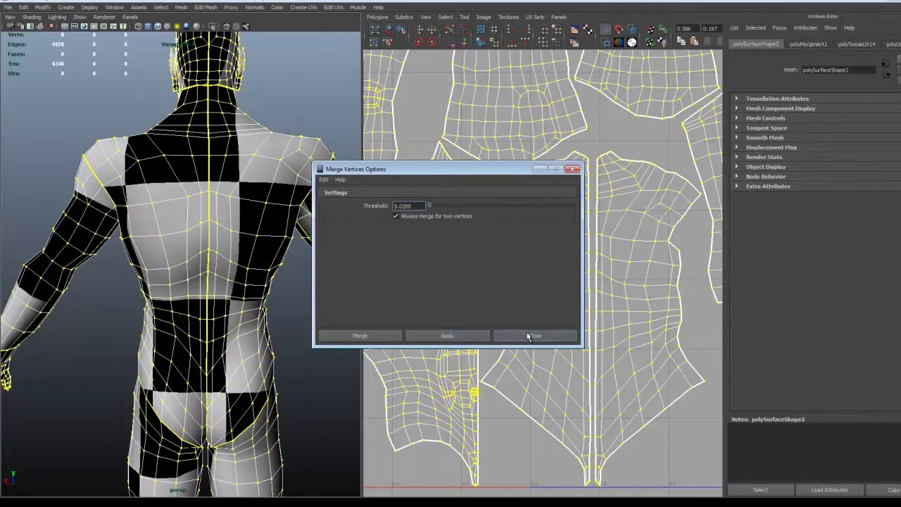
left_click(529, 336)
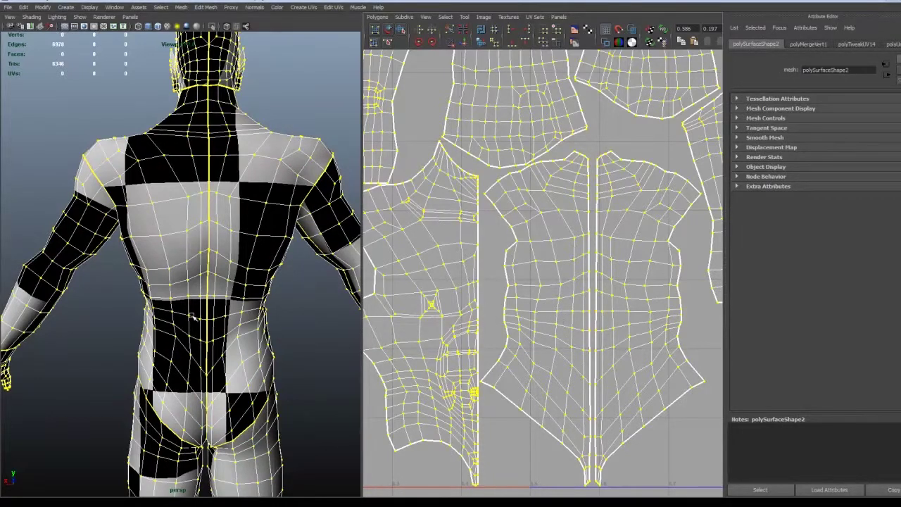
Select a single vertex on the spine to check the merged seam on the model and in the UV layout
left_click_drag(191, 317, 195, 314, "alt")
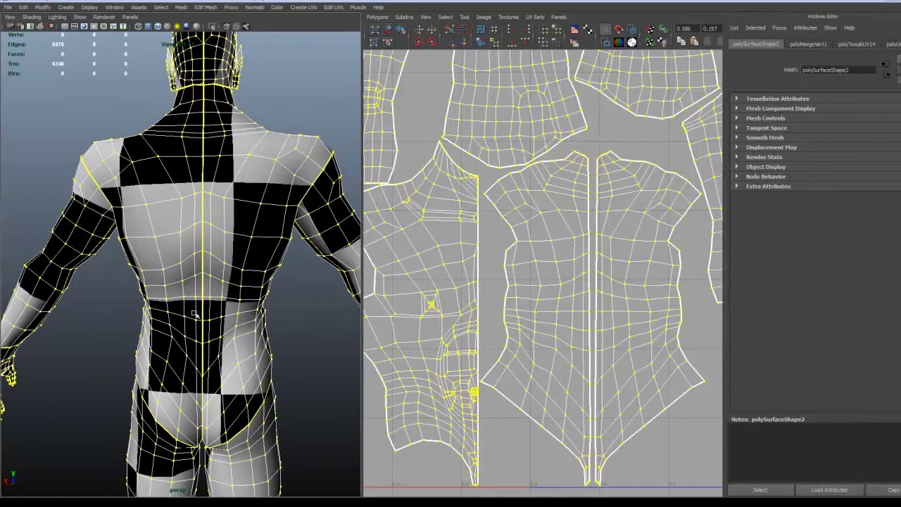
scroll(195, 314, "up", 5)
right_click_drag(246, 224, 212, 222)
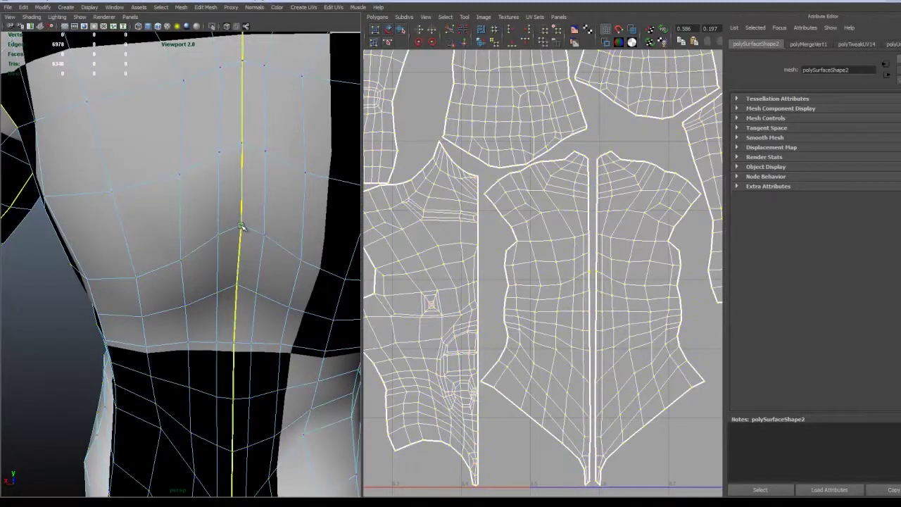
left_click(240, 228)
mouse_move(232, 223)
left_mouse_down()
mouse_move(220, 226)
mouse_move(239, 224)
left_mouse_up()
middle_click_drag(484, 349, 448, 296, "alt")
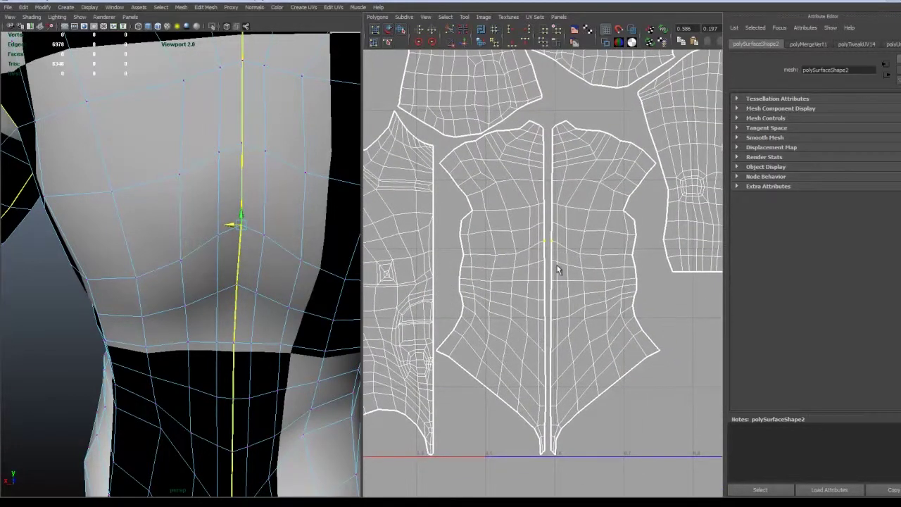
Select only the centre-seam UVs of the back shell and join the two back halves with Move and Sew UV Edges
right_click_drag(554, 245, 582, 238)
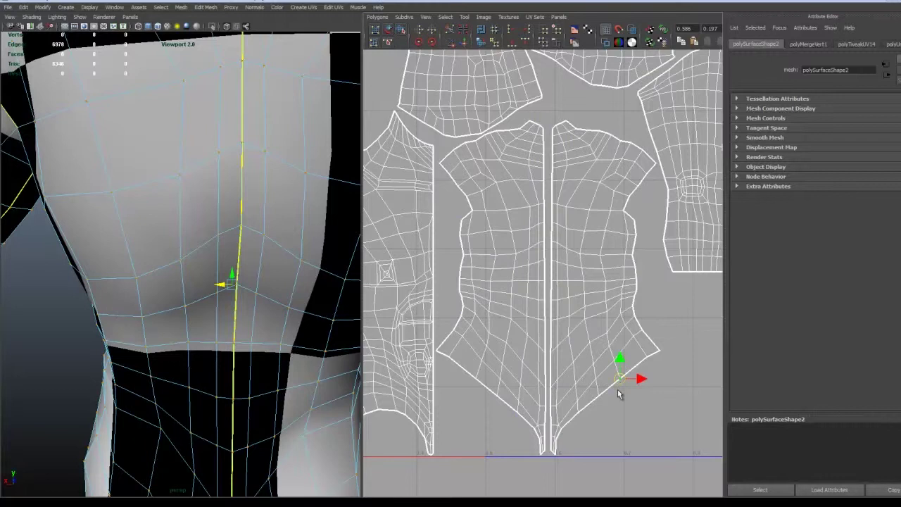
left_click(619, 389)
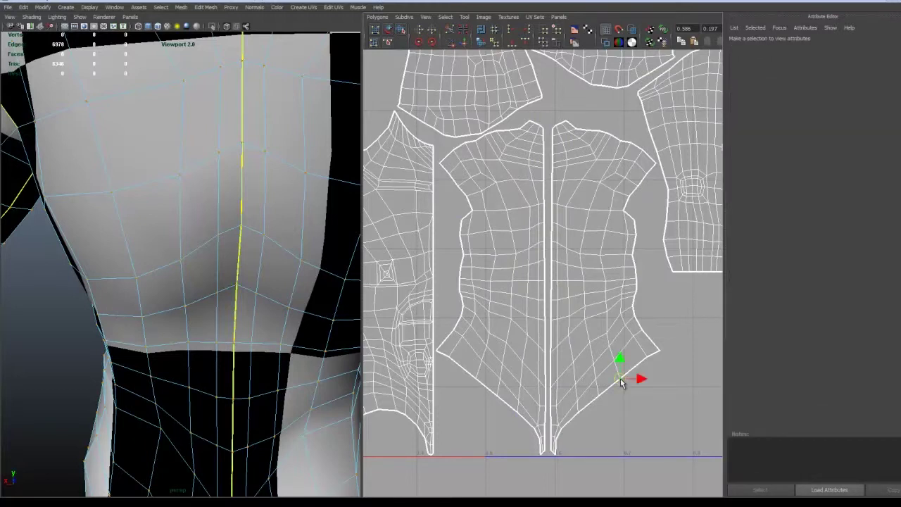
mouse_move(620, 381)
right_mouse_down()
mouse_move(659, 370)
mouse_move(618, 367)
right_mouse_up()
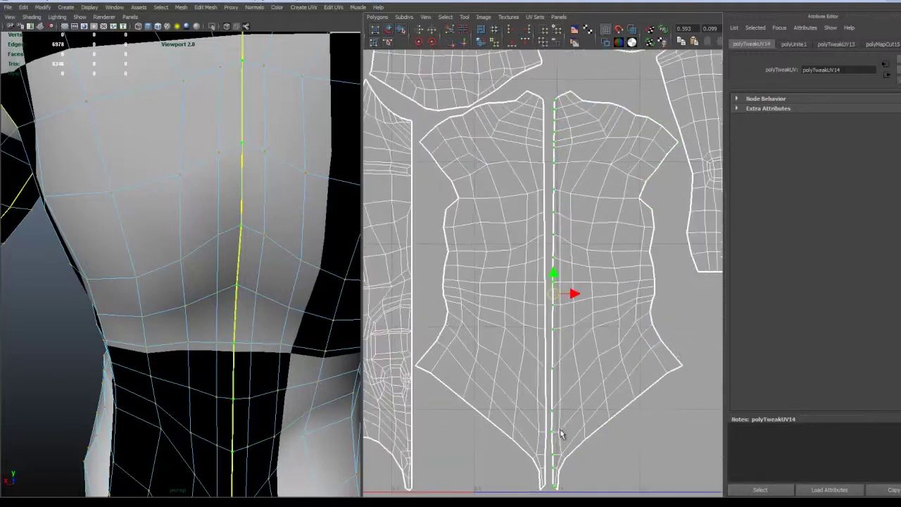
scroll(568, 452, "down", 1)
left_click_drag(575, 472, 541, 452)
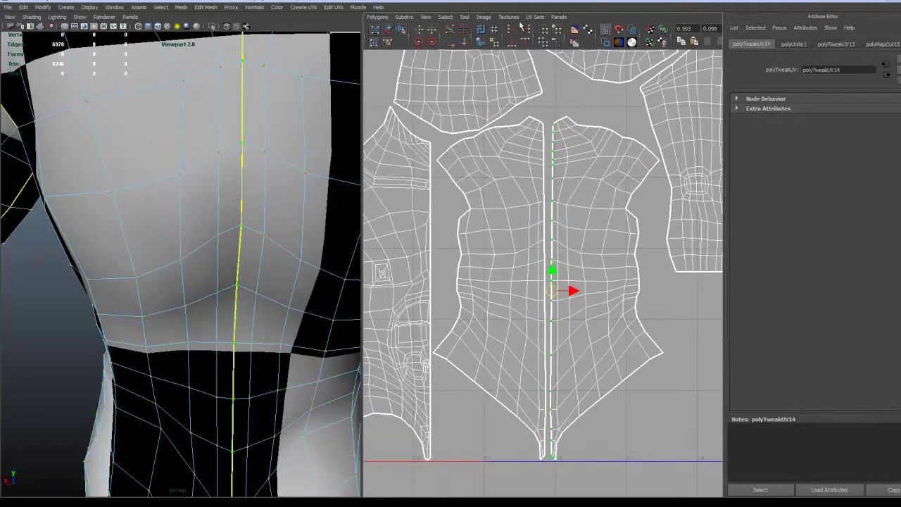
key("ctrl+z")
left_click(465, 43)
scroll(538, 175, "down", 2)
middle_click_drag(493, 162, 575, 172, "alt")
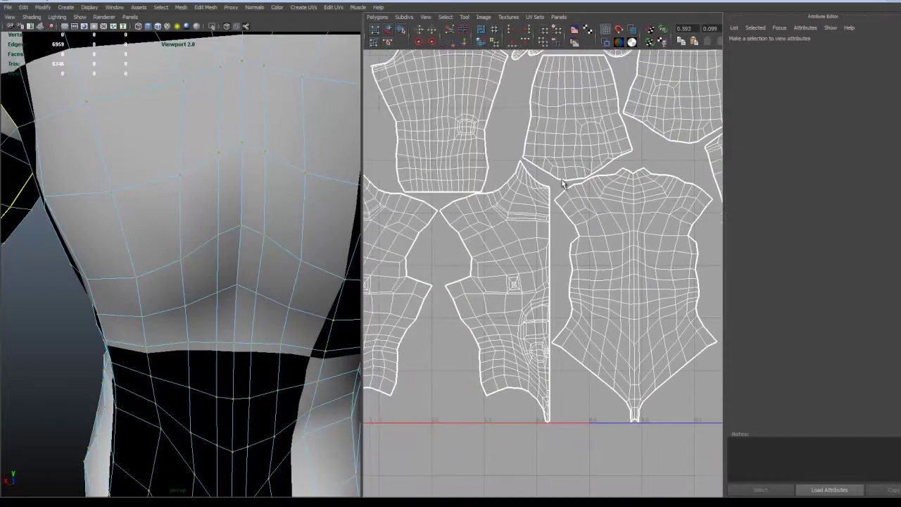
Select a centre-line UV on the front torso shell at the U=0 edge and extend the selection to the shell's border
scroll(543, 199, "down", 3)
middle_click_drag(502, 215, 544, 215, "alt")
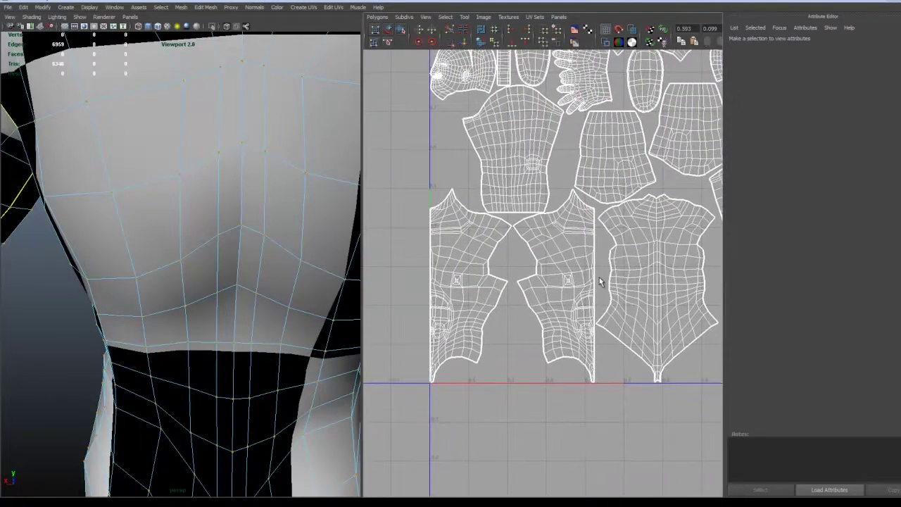
right_click(439, 278)
left_click_drag(405, 260, 445, 288)
left_click(440, 289)
right_click_drag(441, 286, 405, 276)
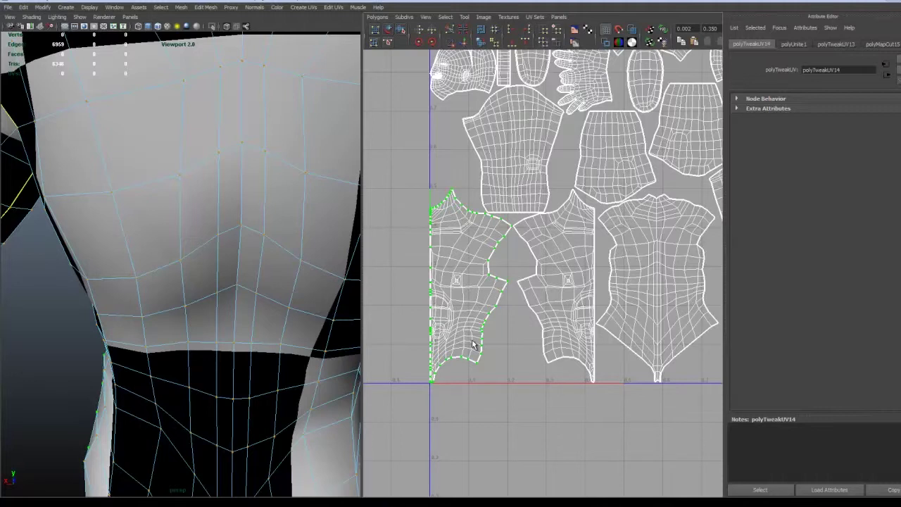
Reduce the selection to the front torso shell's centre-seam UVs and join the two front halves with Move and Sew UV Edges
scroll(472, 340, "up", 5)
middle_click_drag(466, 350, 670, 249, "alt")
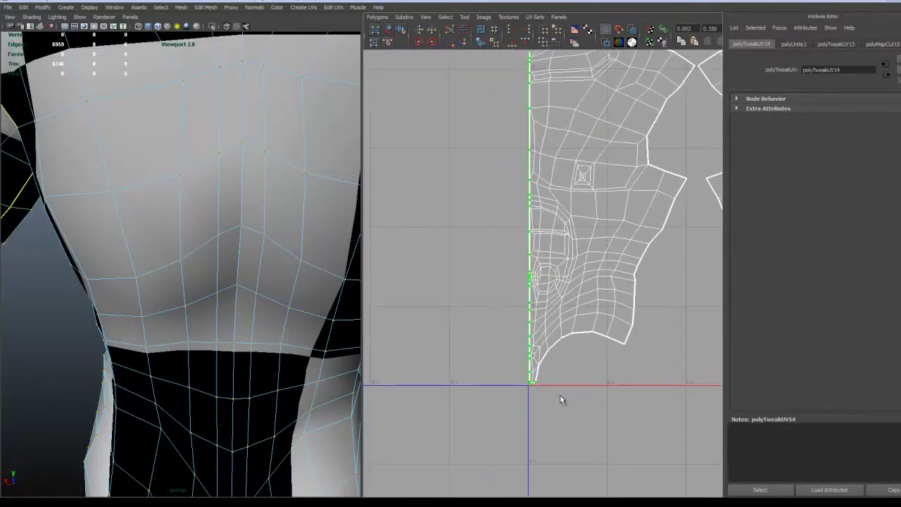
left_click_drag(529, 376, 519, 375, "shift")
middle_click_drag(559, 282, 559, 494, "alt")
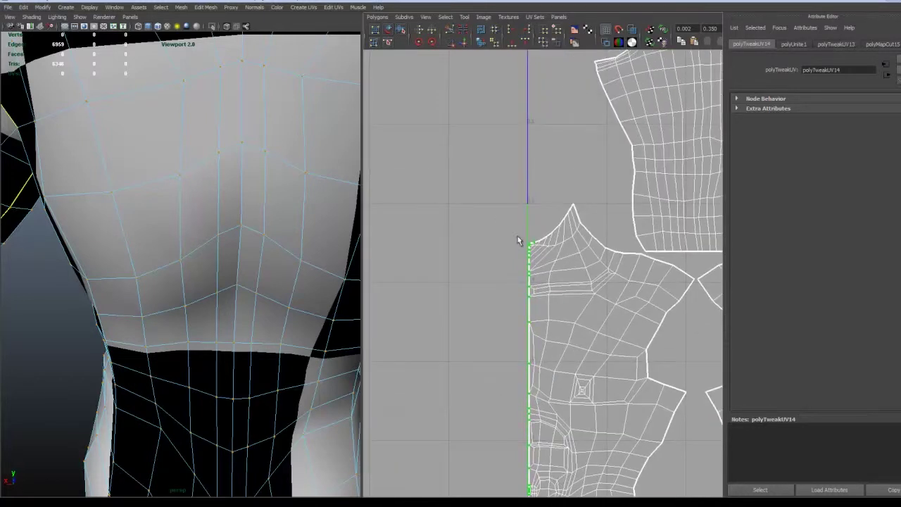
scroll(520, 241, "up", 5)
left_click_drag(465, 134, 528, 150)
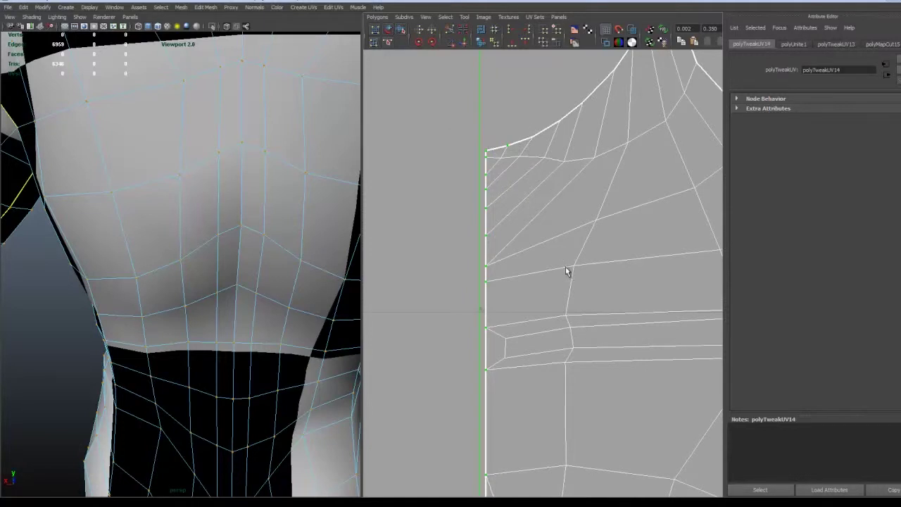
scroll(562, 220, "down", 3)
left_click(464, 44)
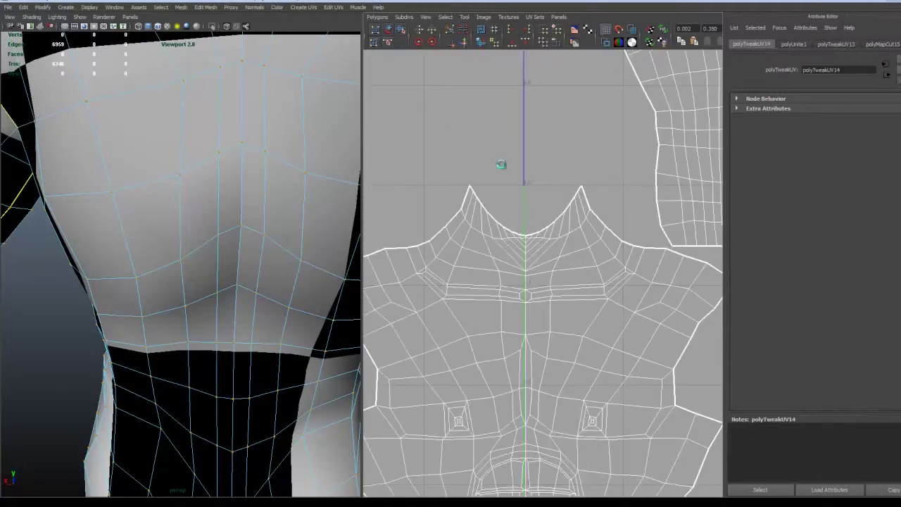
left_click(499, 161)
Lay out all the UV shells again so they fit inside the 0 to 1 texture space
scroll(521, 268, "down", 3)
middle_click_drag(545, 300, 478, 224, "alt")
scroll(504, 240, "down", 2)
middle_click_drag(542, 223, 519, 237, "alt")
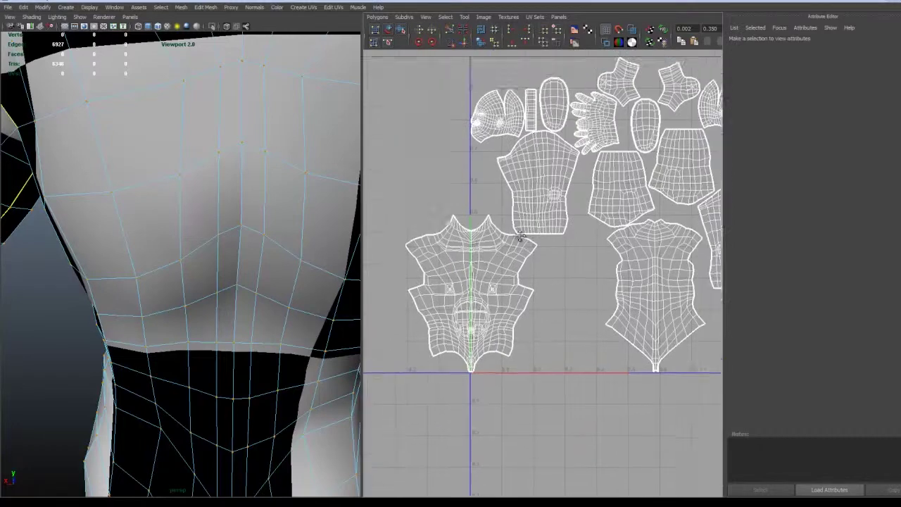
middle_click_drag(583, 225, 527, 243, "alt")
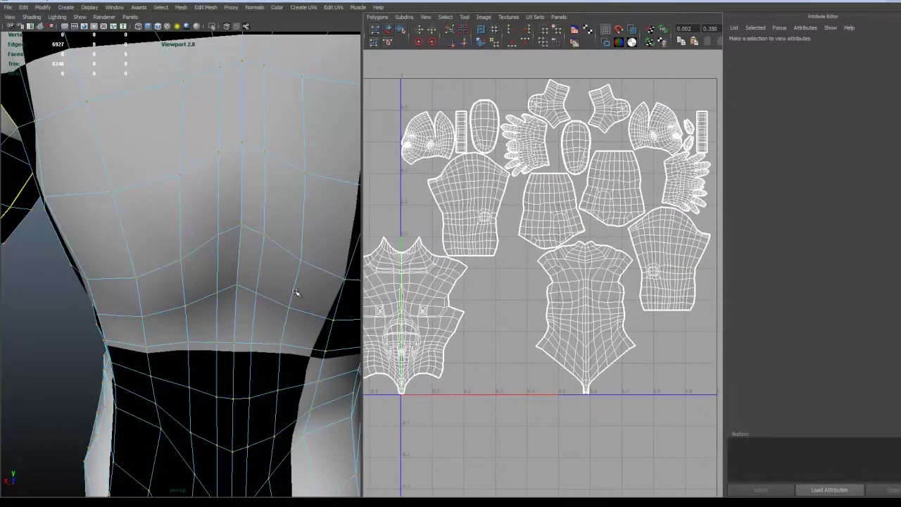
left_click_drag(296, 292, 148, 279, "alt")
scroll(207, 282, "down", 3)
left_click_drag(249, 280, 158, 246, "alt")
scroll(278, 286, "down", 5)
scroll(227, 240, "up", 3)
middle_click_drag(420, 282, 458, 280, "alt")
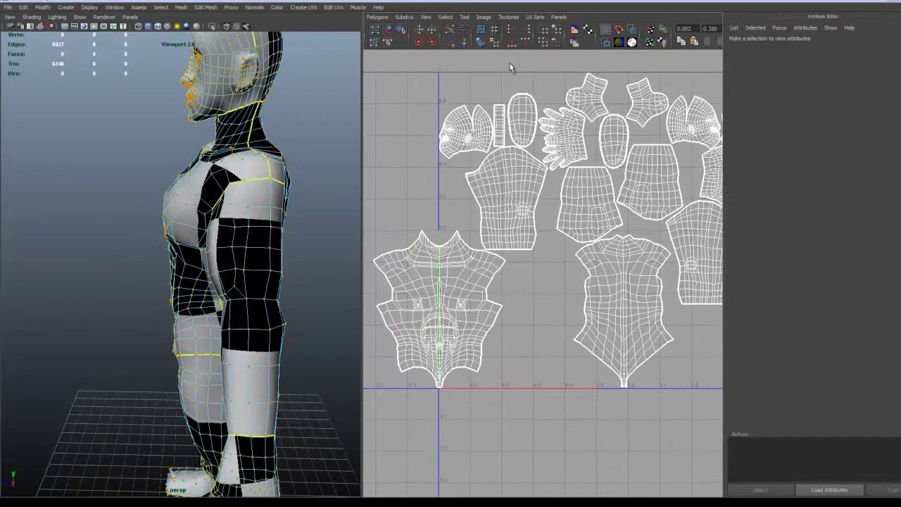
left_click(481, 29)
middle_click_drag(562, 183, 502, 197, "alt")
Examine the texture border running down the middle of the face from the front
left_click_drag(256, 247, 306, 263, "alt")
middle_click_drag(229, 219, 235, 334, "alt")
left_click_drag(236, 334, 242, 312, "alt")
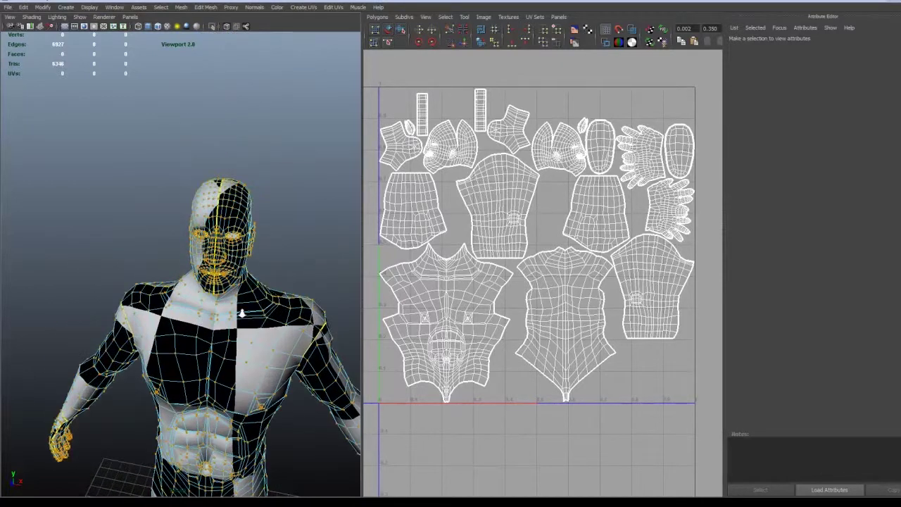
right_click_drag(241, 312, 262, 305, "alt")
middle_click_drag(256, 272, 236, 324, "alt")
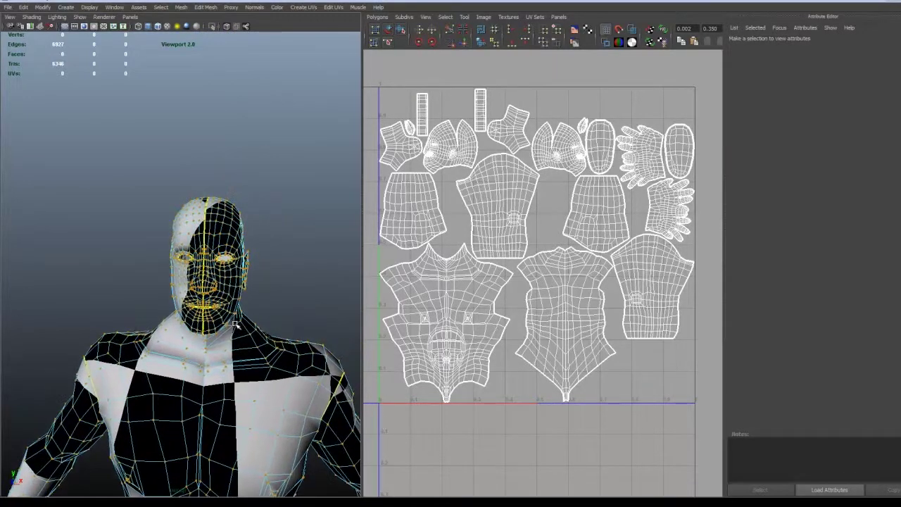
left_click_drag(245, 326, 248, 326, "alt")
right_click_drag(239, 326, 267, 321, "alt")
left_click_drag(246, 324, 223, 321, "alt")
scroll(224, 320, "up", 5)
scroll(224, 321, "down", 3)
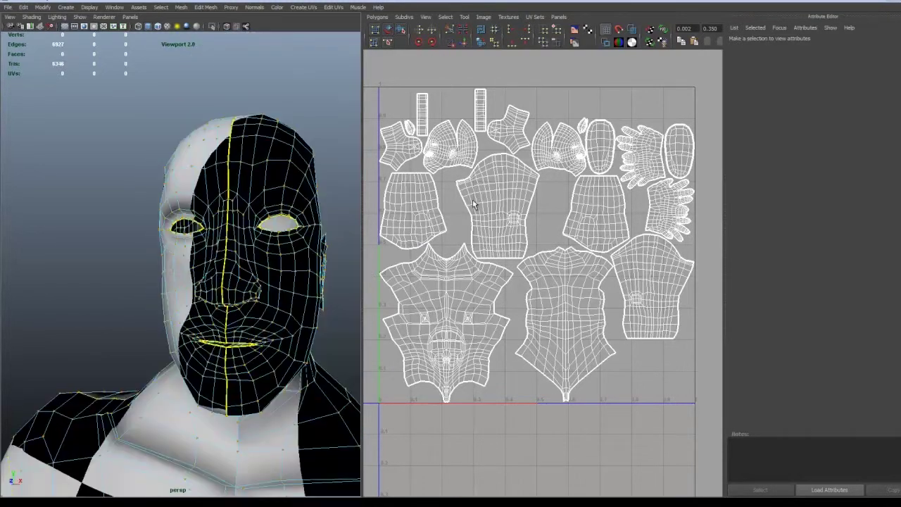
Inspect the head's ear and eye areas on the model and its two half shells in the UV layout
left_click_drag(296, 266, 272, 326, "alt")
scroll(312, 289, "up", 5)
scroll(272, 326, "up", 3)
scroll(272, 326, "down", 6)
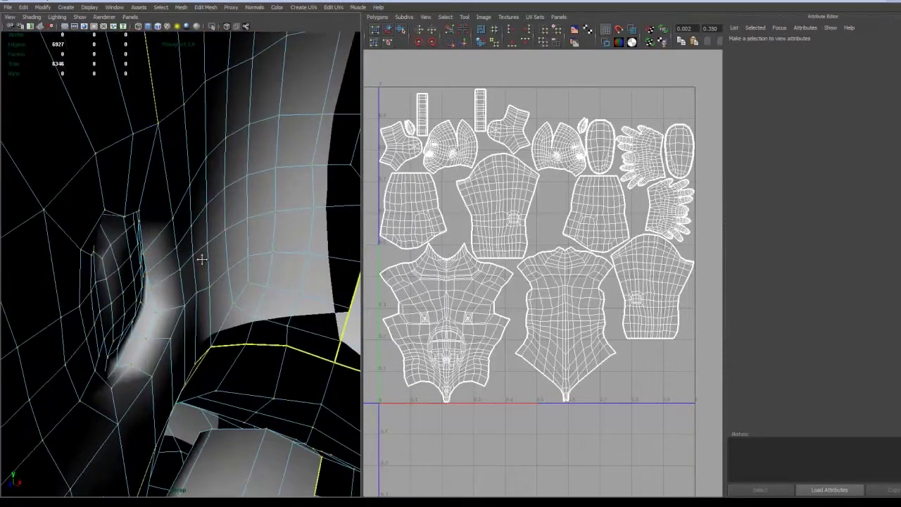
middle_click_drag(201, 258, 119, 198, "alt")
right_click_drag(218, 277, 91, 236, "alt")
left_click_drag(141, 248, 222, 265, "alt")
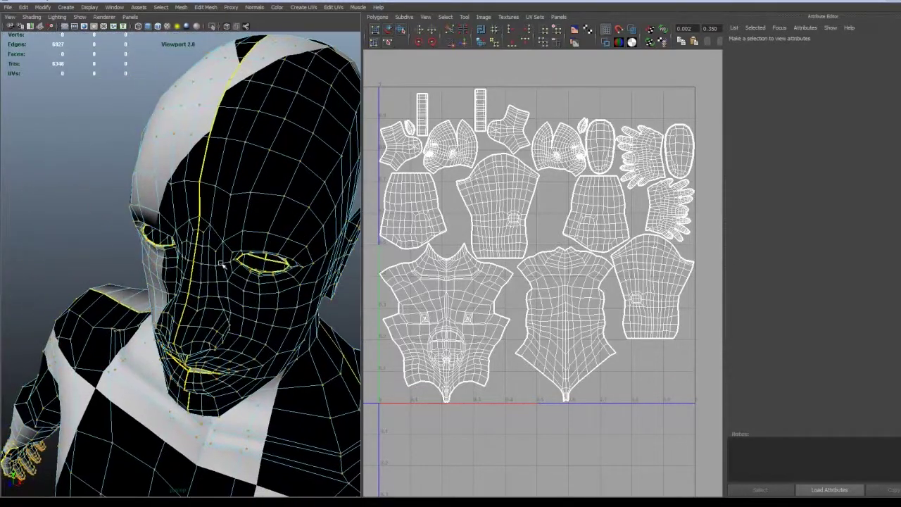
scroll(245, 279, "up", 5)
scroll(269, 290, "down", 5)
scroll(549, 205, "up", 4)
middle_click_drag(521, 173, 543, 292, "alt")
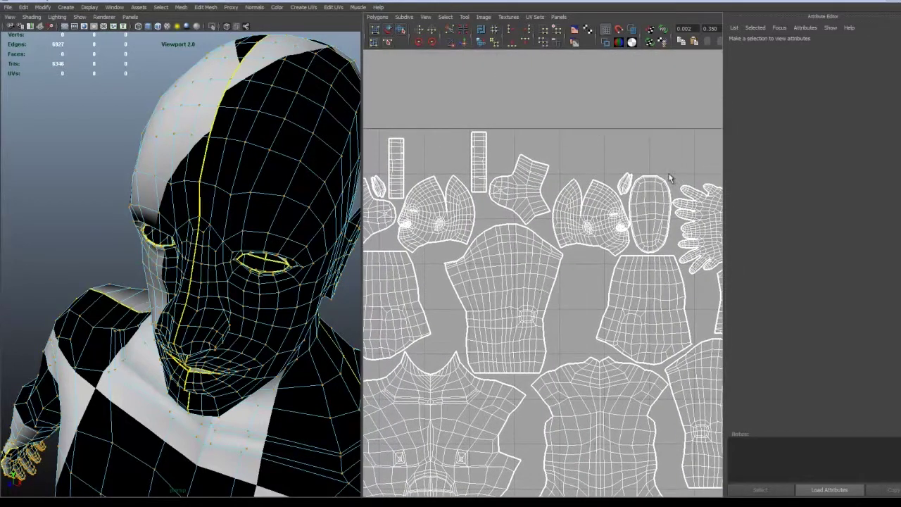
scroll(670, 179, "up", 3)
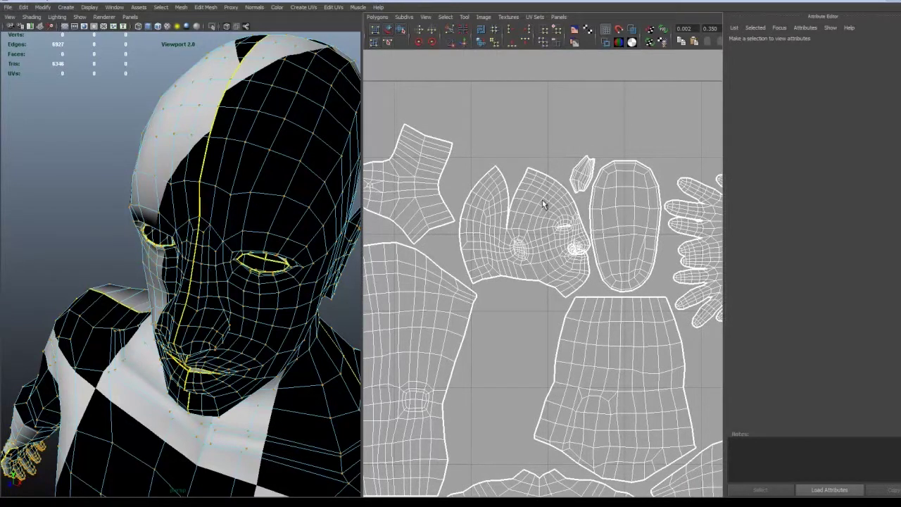
Examine the texture borders across the whole body alongside the complete UV layout
key("a")
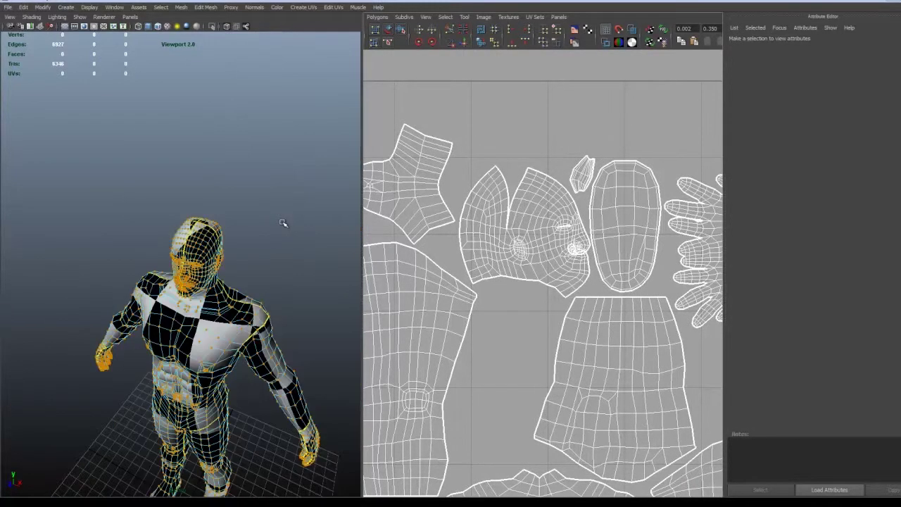
left_click_drag(223, 261, 243, 200, "alt")
middle_click_drag(236, 221, 242, 163, "alt")
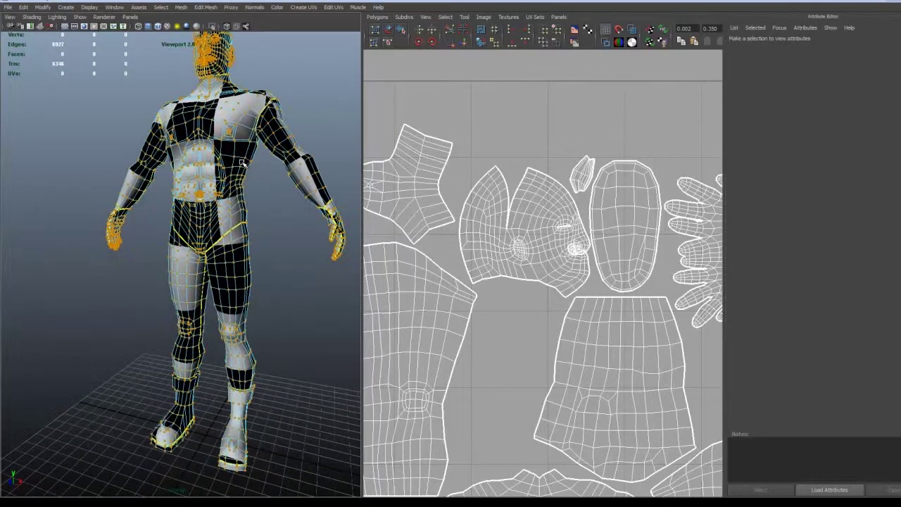
middle_click_drag(255, 244, 256, 217, "alt")
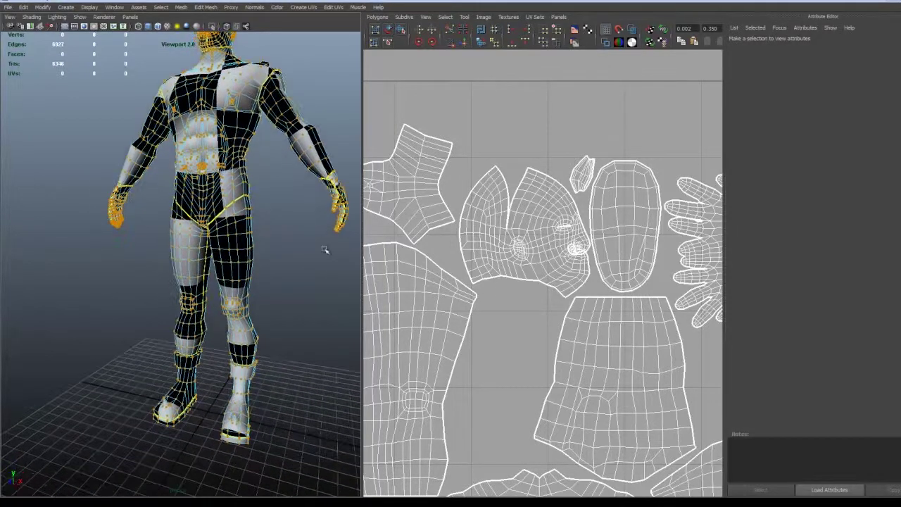
scroll(503, 286, "down", 4)
middle_click_drag(503, 287, 536, 268, "alt")
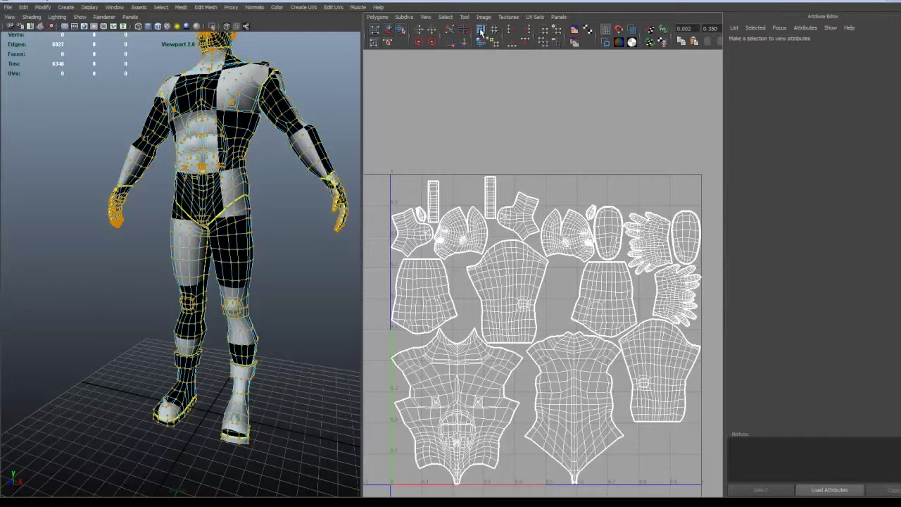
middle_click_drag(489, 196, 491, 162, "alt")
middle_click_drag(233, 238, 213, 292, "alt")
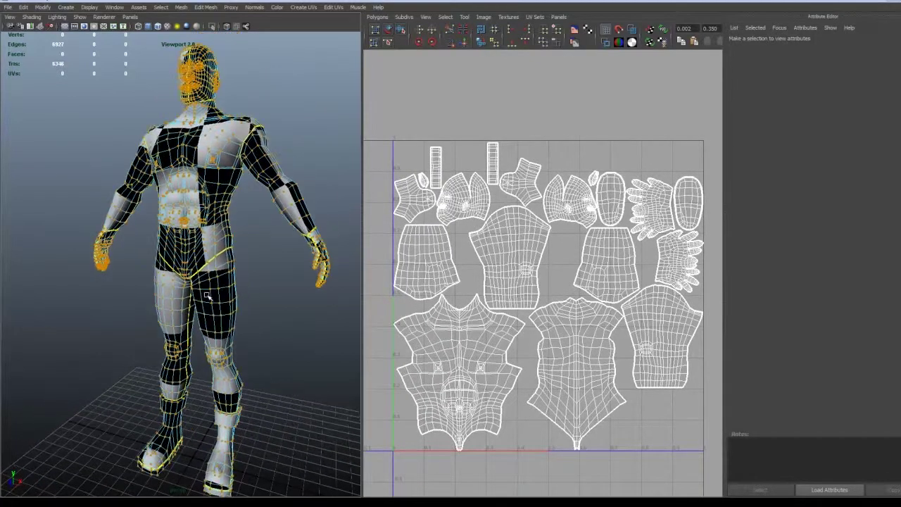
Select both head half shells completely and move them up into the empty space above the texture square
left_click_drag(185, 258, 216, 234, "alt")
middle_click_drag(215, 236, 220, 292, "alt")
middle_click_drag(196, 190, 204, 292, "alt")
right_click_drag(166, 253, 279, 253, "alt")
left_click_drag(244, 239, 204, 233, "alt")
right_click_drag(166, 229, 198, 229, "alt")
middle_click_drag(208, 234, 197, 241, "alt")
right_click_drag(198, 241, 291, 238, "alt")
right_click_drag(141, 185, 211, 202, "alt")
middle_click_drag(212, 202, 193, 265, "alt")
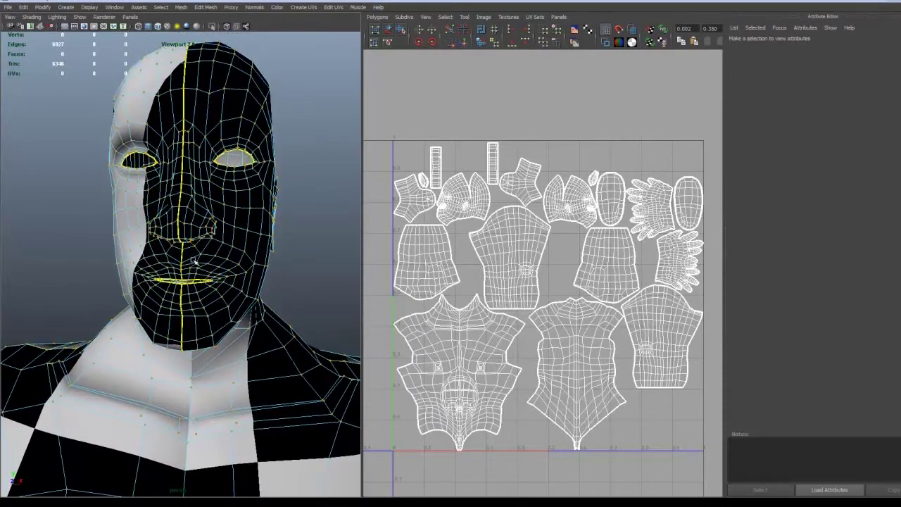
left_click_drag(202, 265, 226, 258, "alt")
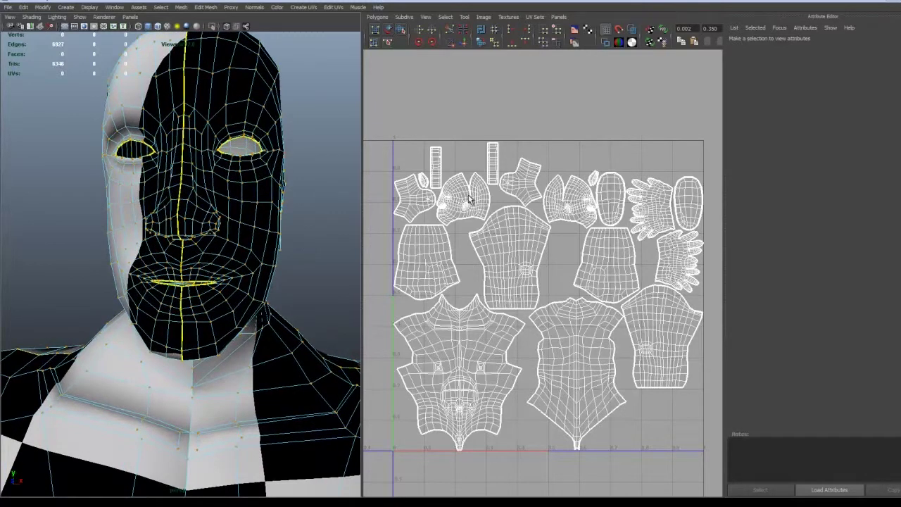
right_click_drag(470, 199, 497, 197)
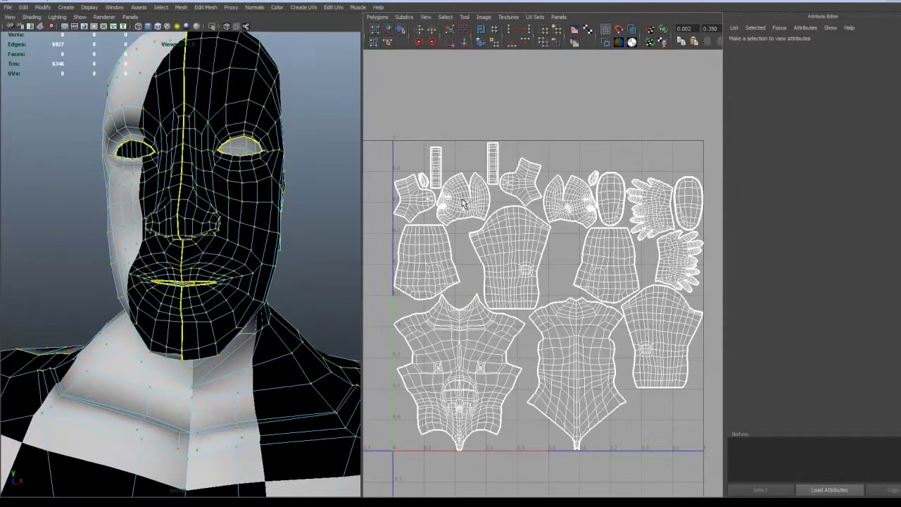
left_click_drag(463, 203, 447, 187)
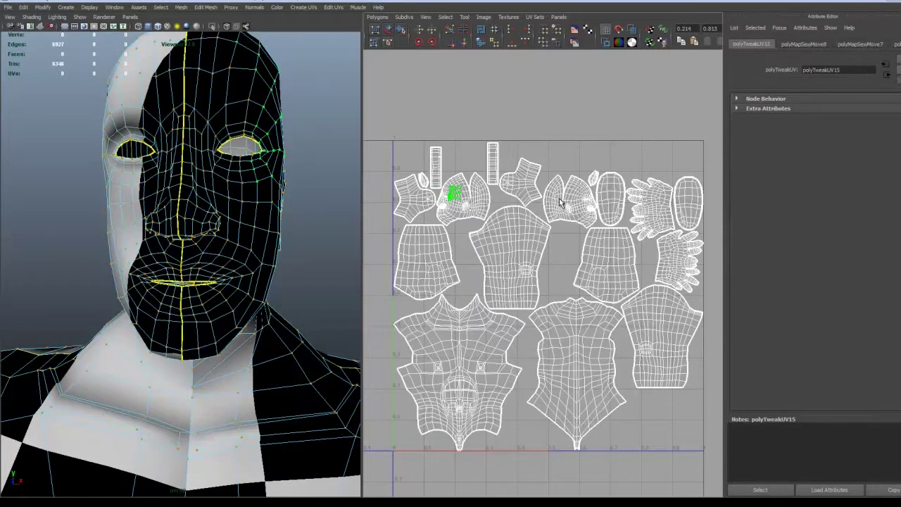
key("w")
right_click_drag(556, 195, 578, 190, "ctrl")
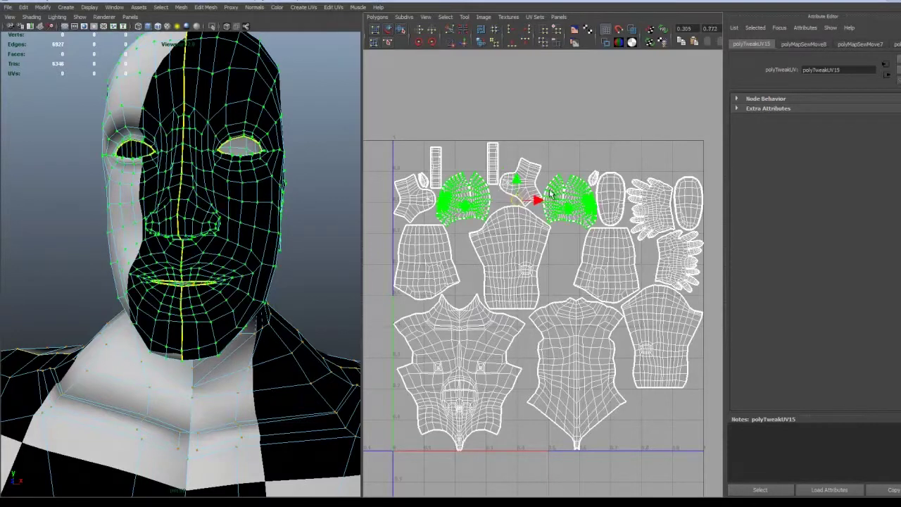
left_click_drag(521, 185, 520, 95)
key("f")
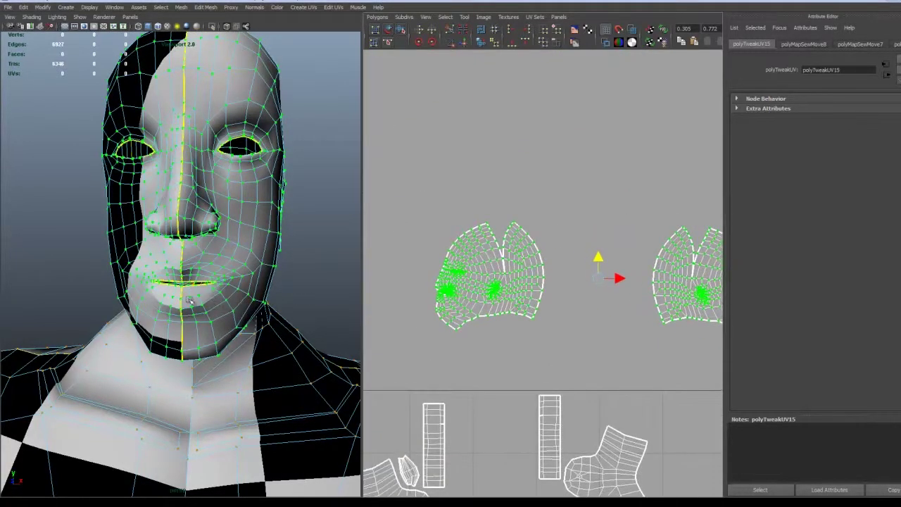
Switch the body to edge selection and select the edge loop along the head's centre line
scroll(188, 288, "down", 5)
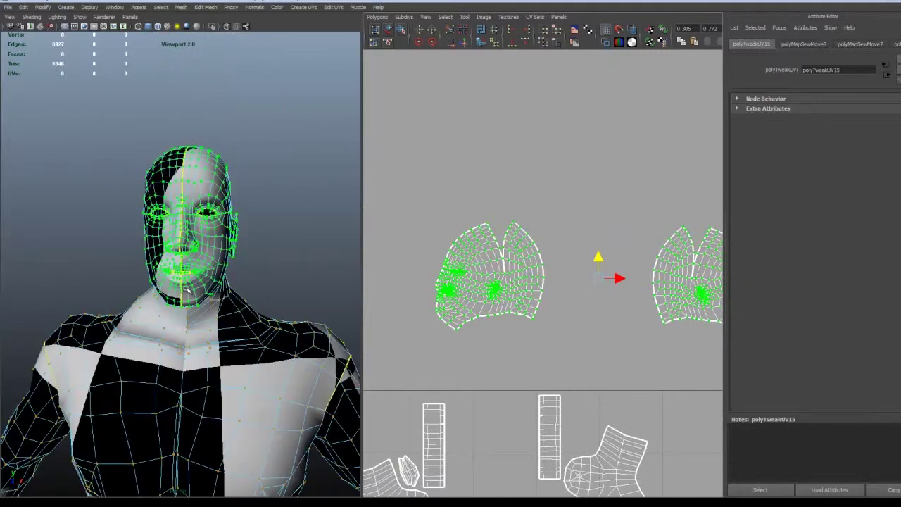
mouse_move(188, 288)
right_mouse_down()
mouse_move(211, 282)
mouse_move(188, 273)
right_mouse_up()
scroll(187, 273, "up", 5)
left_click_drag(187, 273, 180, 253, "alt")
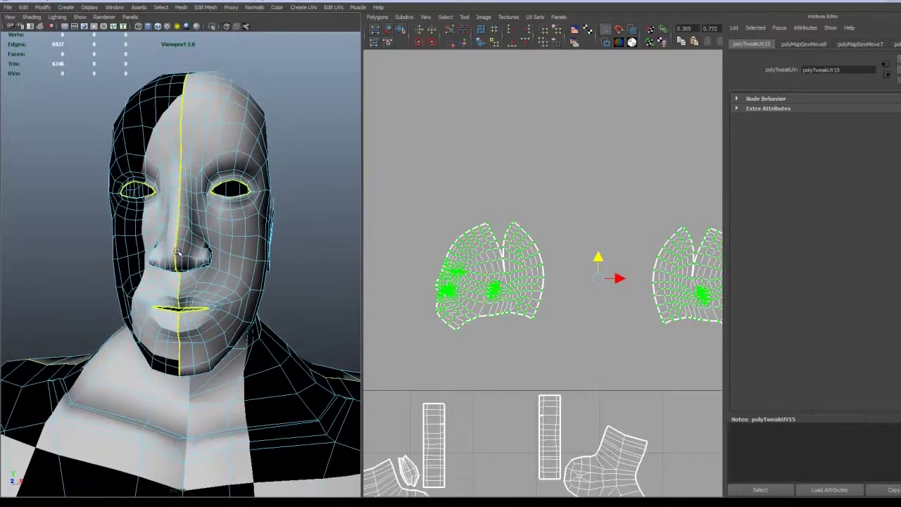
left_click(176, 235)
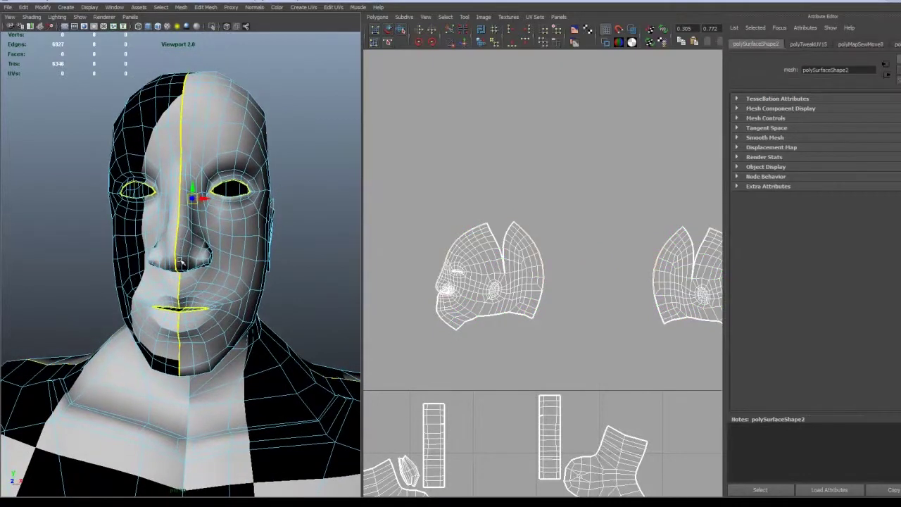
Check the selected centre edge loop over the face and under the chin, and along the head shells' borders
scroll(181, 262, "down", 9)
scroll(181, 262, "up", 7)
left_click_drag(204, 278, 210, 255, "alt")
key("f")
left_click_drag(199, 324, 231, 310, "alt")
scroll(539, 320, "up", 2)
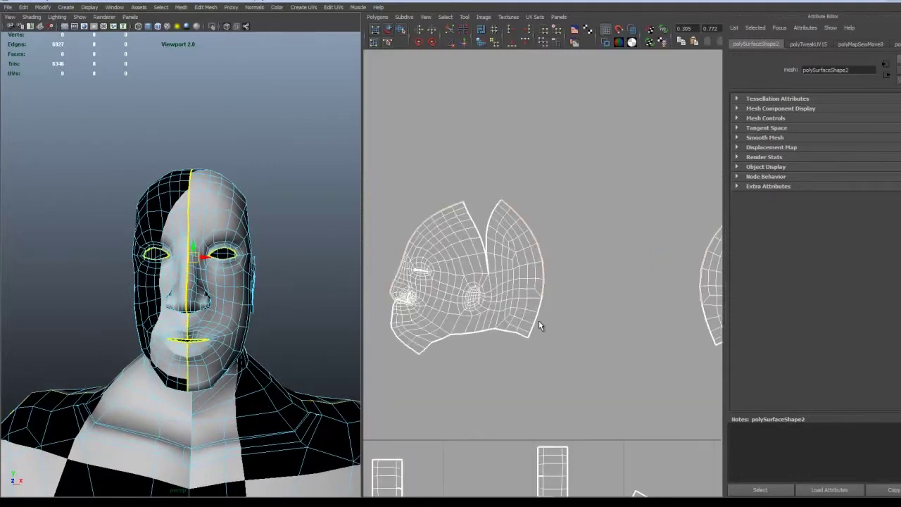
left_click_drag(199, 304, 196, 247, "alt")
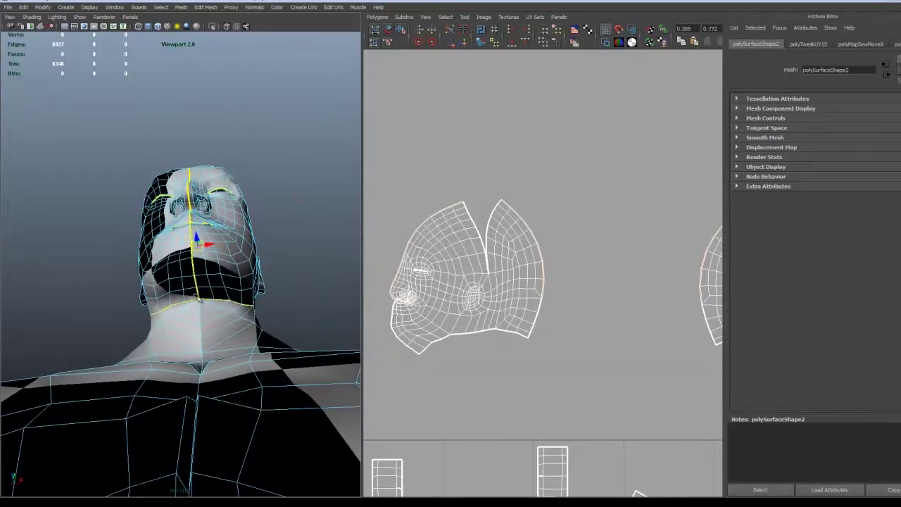
left_click_drag(198, 292, 208, 319, "alt")
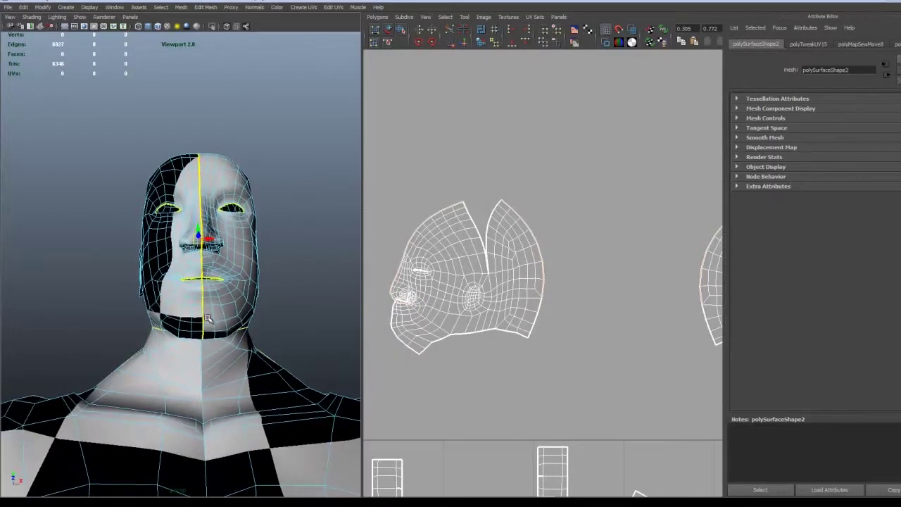
Switch the 3D view to the front view and select all UVs along the head's centre line
key("space")
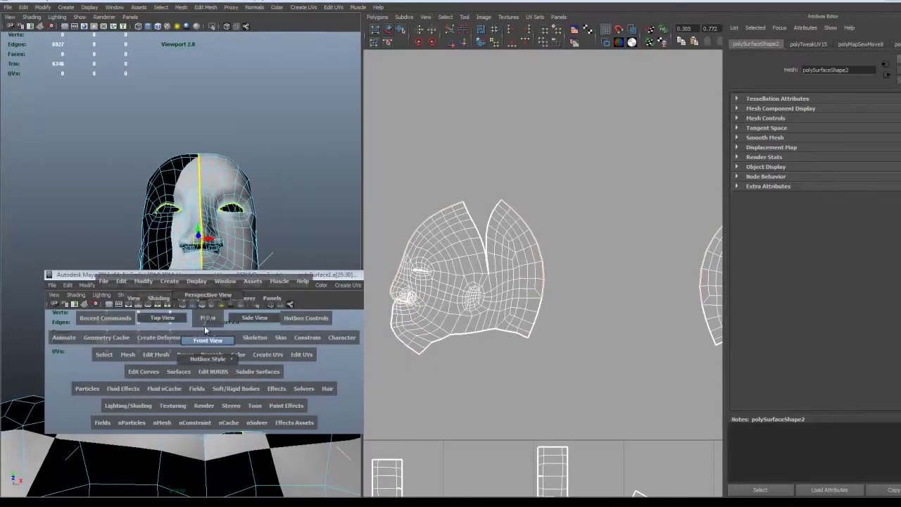
left_click_drag(207, 338, 206, 332)
middle_click_drag(176, 228, 205, 310, "alt")
right_click_drag(204, 310, 217, 311, "alt")
middle_click_drag(231, 329, 162, 241, "alt")
right_click_drag(162, 241, 184, 227, "alt")
middle_click_drag(184, 227, 139, 344, "alt")
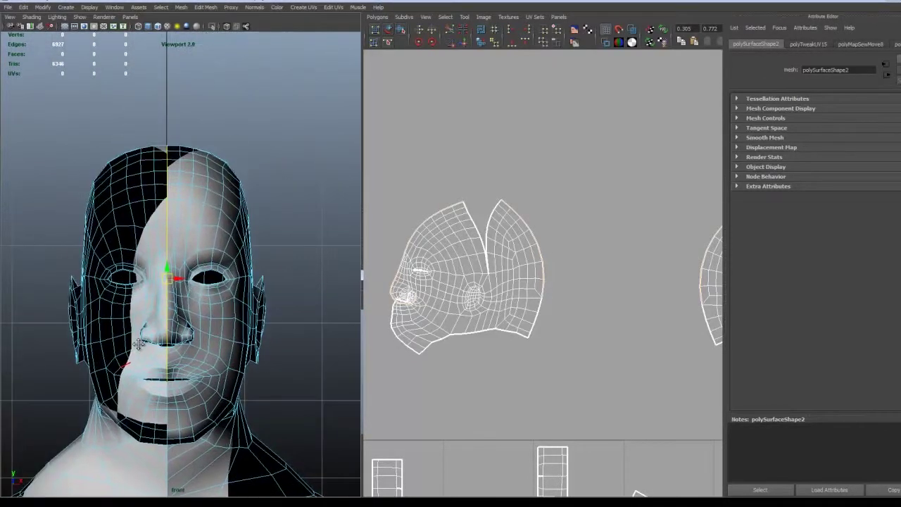
right_click_drag(462, 299, 489, 296)
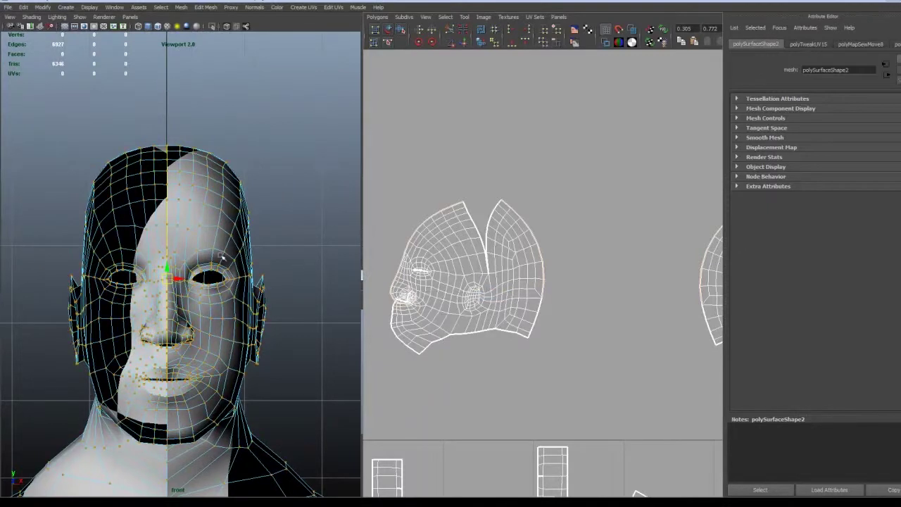
right_click(179, 257)
right_click_drag(178, 257, 204, 256)
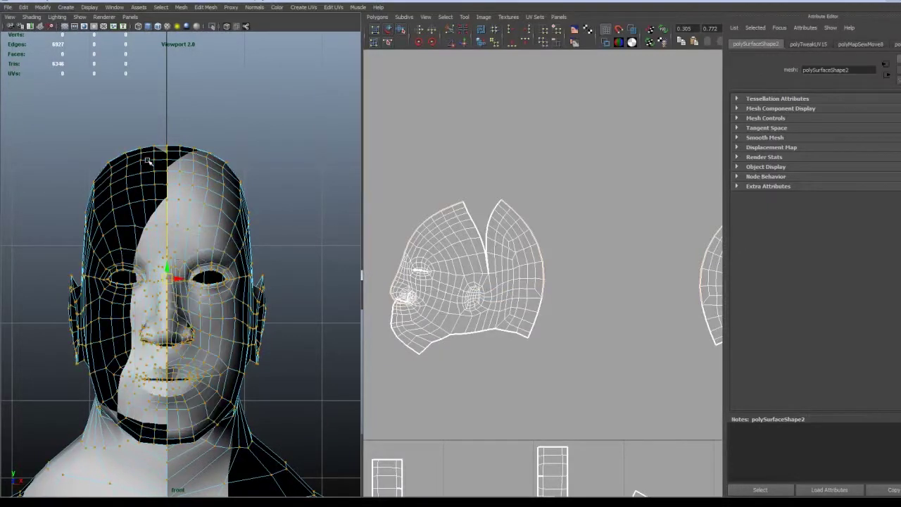
left_click_drag(162, 137, 172, 450)
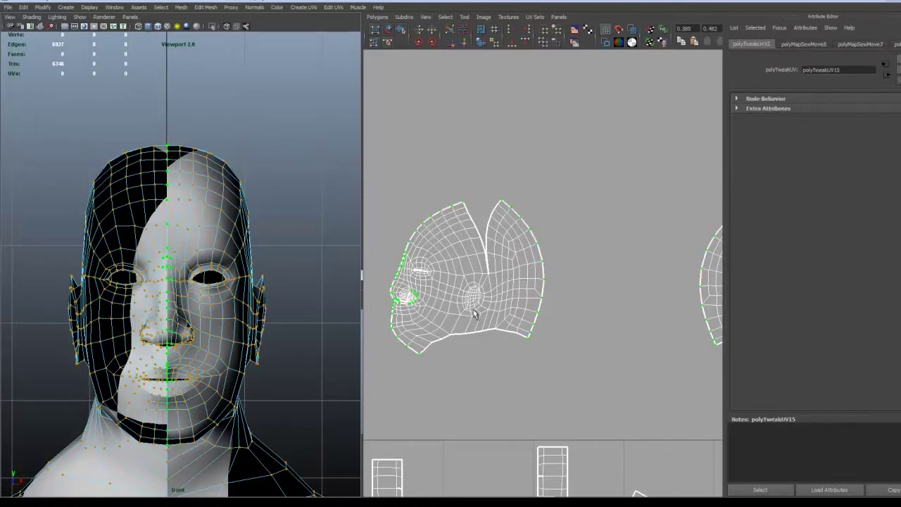
Return to the perspective view and deselect the centre-line UVs on the back of the head
scroll(239, 344, "up", 2)
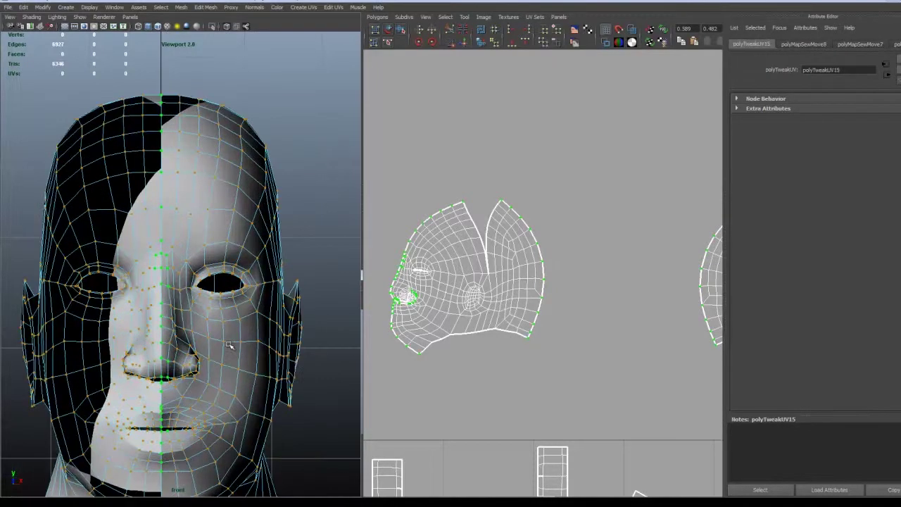
key("space")
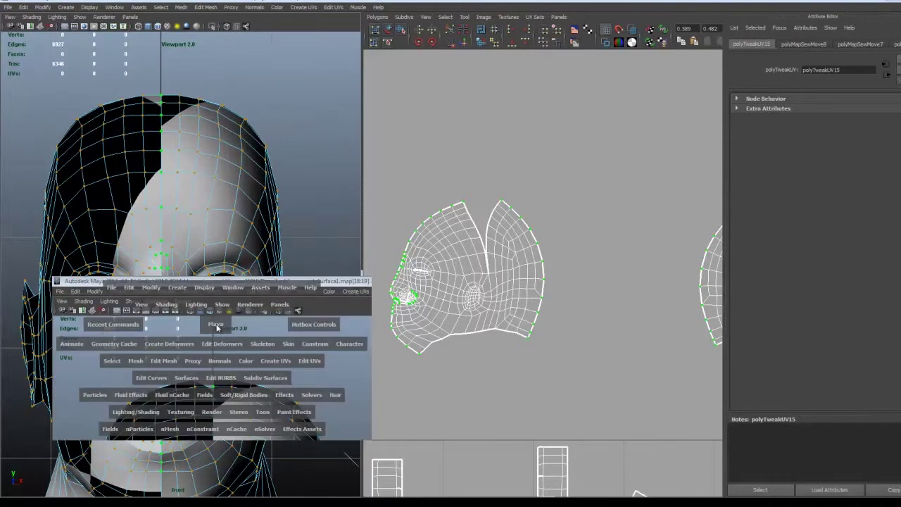
left_click_drag(217, 326, 189, 320)
scroll(224, 312, "up", 2)
scroll(224, 312, "down", 1)
right_click_drag(189, 319, 254, 295, "alt")
left_click_drag(254, 295, 254, 290, "alt")
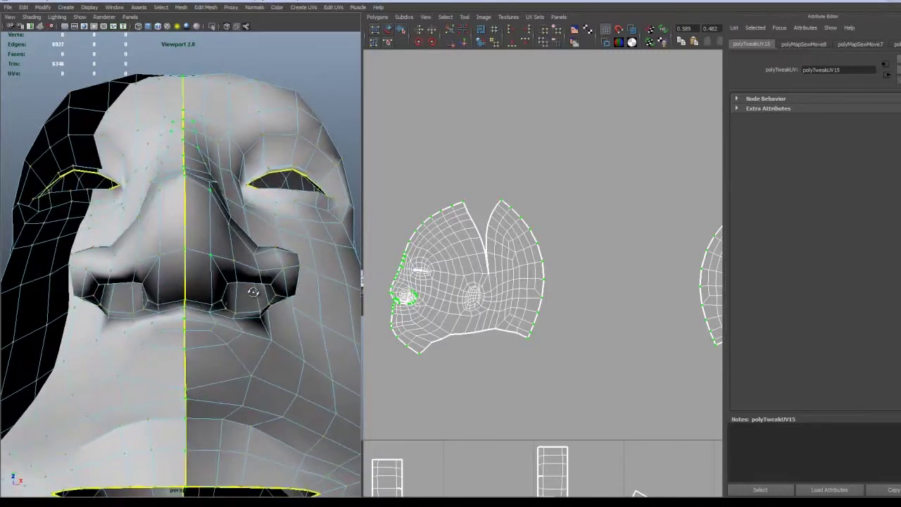
left_click_drag(281, 345, 38, 272)
right_click_drag(38, 272, 41, 272, "alt")
left_click_drag(280, 330, 275, 328, "alt")
left_click_drag(322, 401, 197, 287)
right_click_drag(196, 286, 261, 280, "alt")
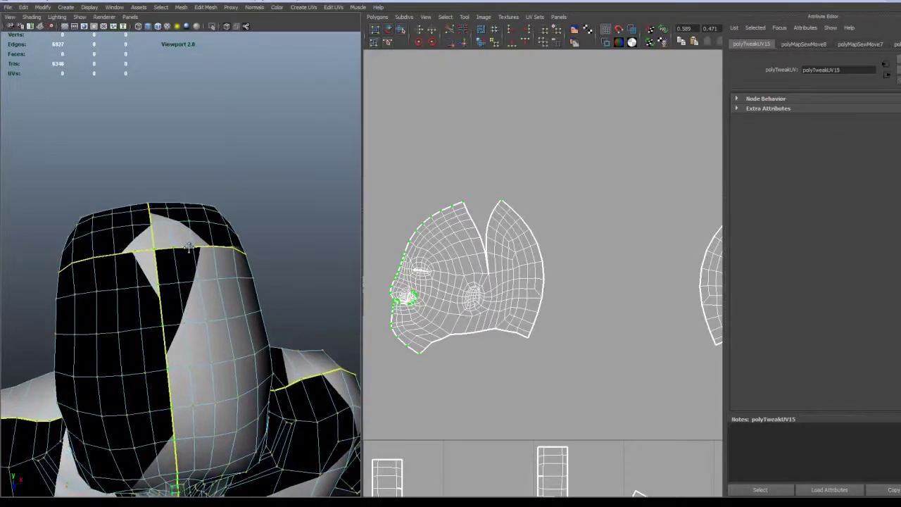
left_click_drag(207, 261, 221, 265, "alt")
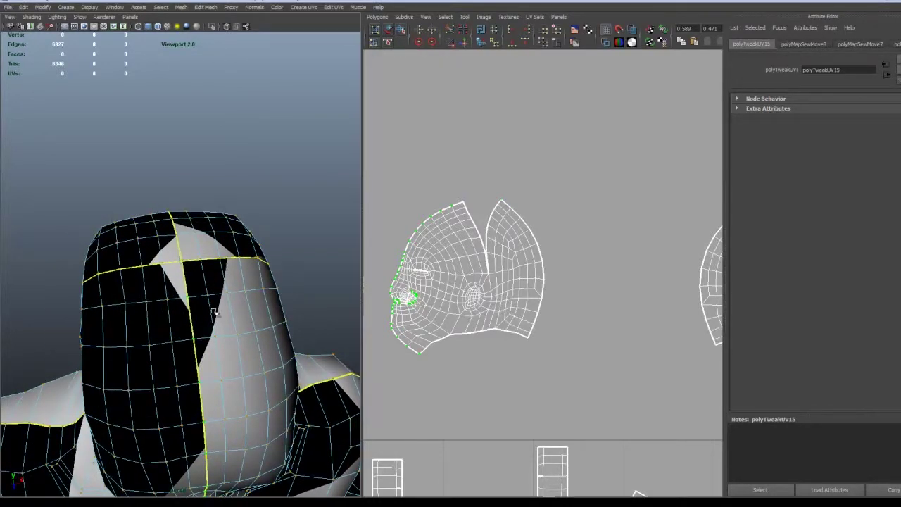
Deselect the centre-line UVs over the crown, leaving those from the forehead down to the chin selected
scroll(214, 311, "down", 3)
left_click_drag(215, 312, 151, 202, "alt")
scroll(261, 335, "down", 4)
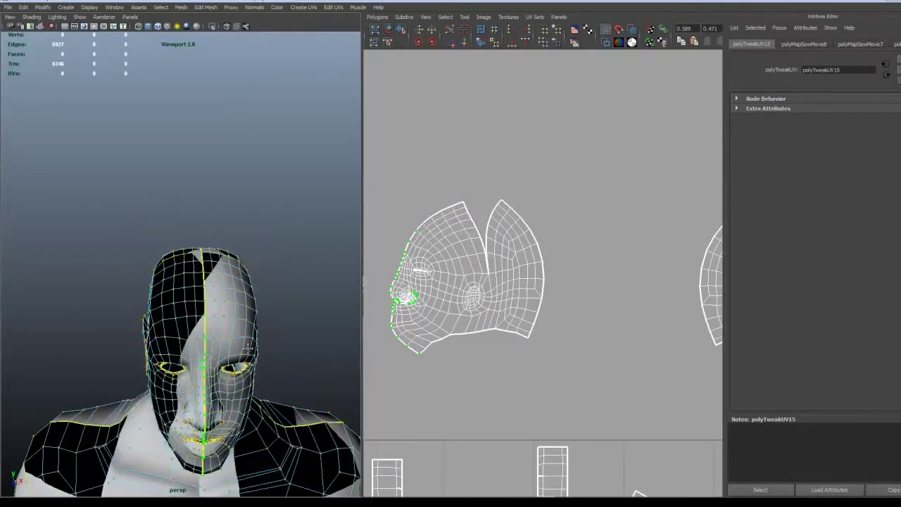
left_click_drag(248, 348, 219, 303, "alt")
left_click_drag(213, 361, 217, 319, "alt")
left_click_drag(227, 423, 232, 376, "ctrl")
scroll(203, 358, "up", 5)
scroll(204, 372, "down", 5)
scroll(451, 355, "down", 4)
Try to move and sew the two head half shells together along the selected centre-line UVs of the face
middle_click_drag(474, 293, 377, 308, "alt")
scroll(454, 342, "down", 4)
middle_click_drag(561, 431, 503, 345, "alt")
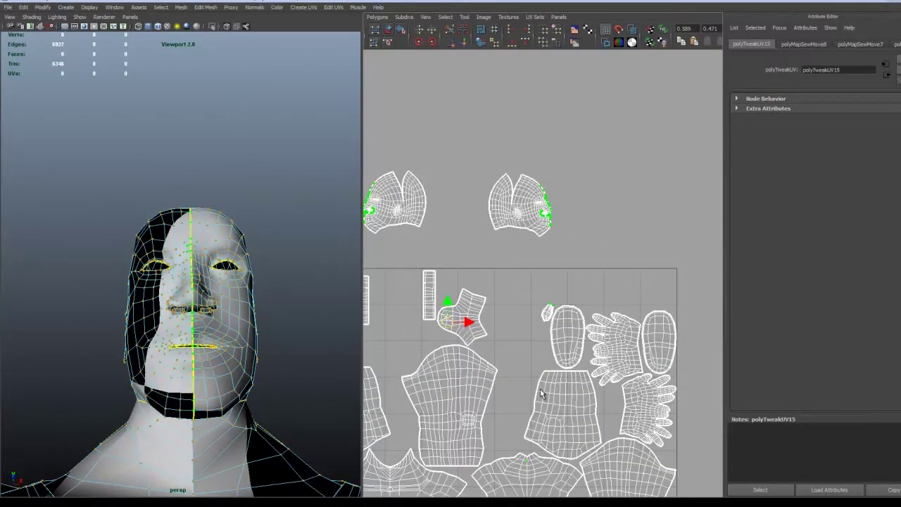
scroll(538, 391, "down", 3)
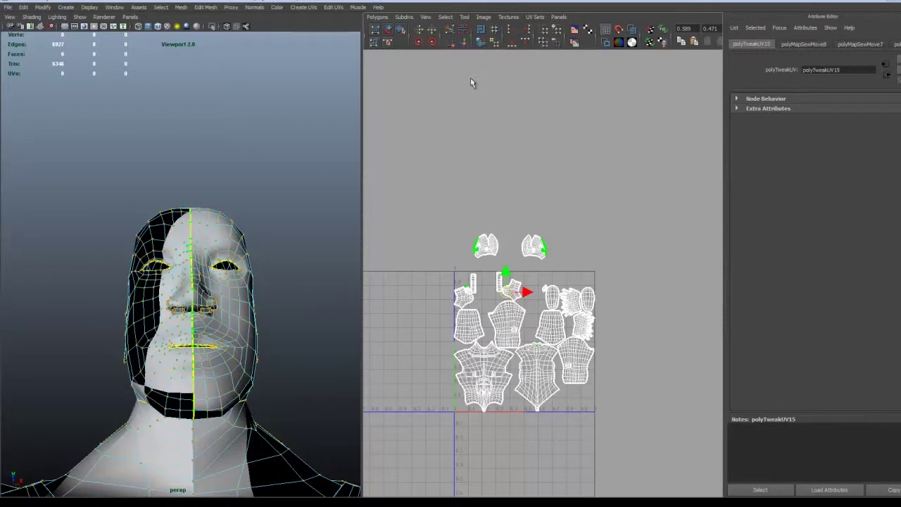
key("f")
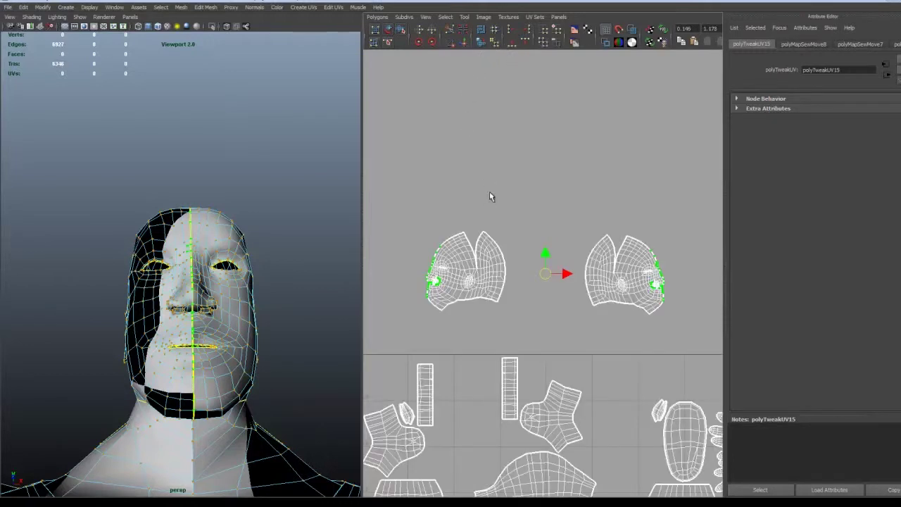
scroll(489, 191, "down", 4)
scroll(489, 191, "up", 5)
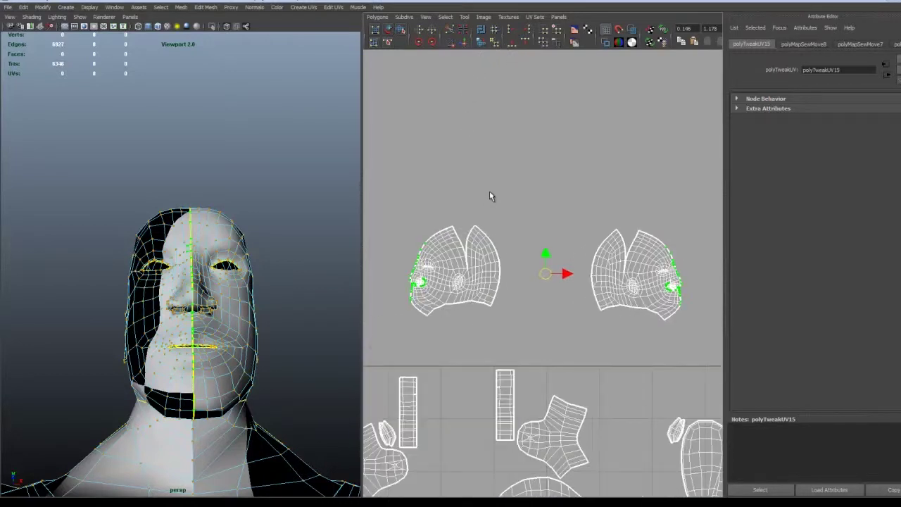
left_click(464, 42)
middle_click_drag(480, 193, 575, 201, "alt")
scroll(557, 203, "up", 2)
scroll(557, 202, "down", 1)
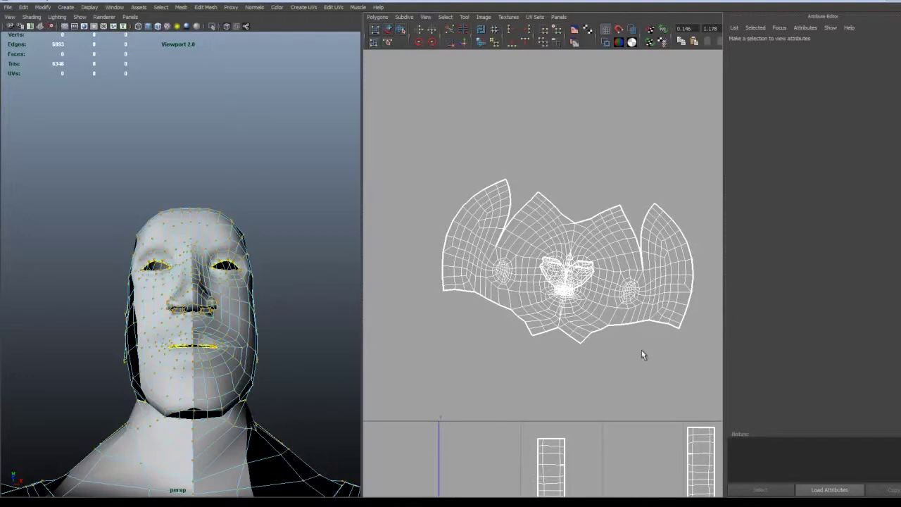
Select the whole joined head shell, rotate it upright and scale it up
left_click(603, 318)
right_click_drag(623, 326, 645, 319, "ctrl")
key("e")
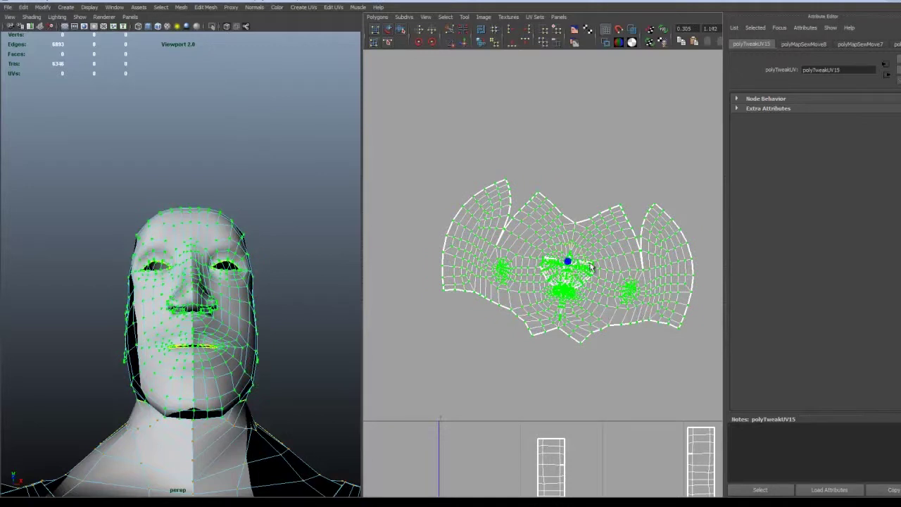
mouse_move(584, 259)
left_mouse_down()
mouse_move(583, 252)
mouse_move(573, 267)
mouse_move(587, 267)
left_mouse_up()
key("r")
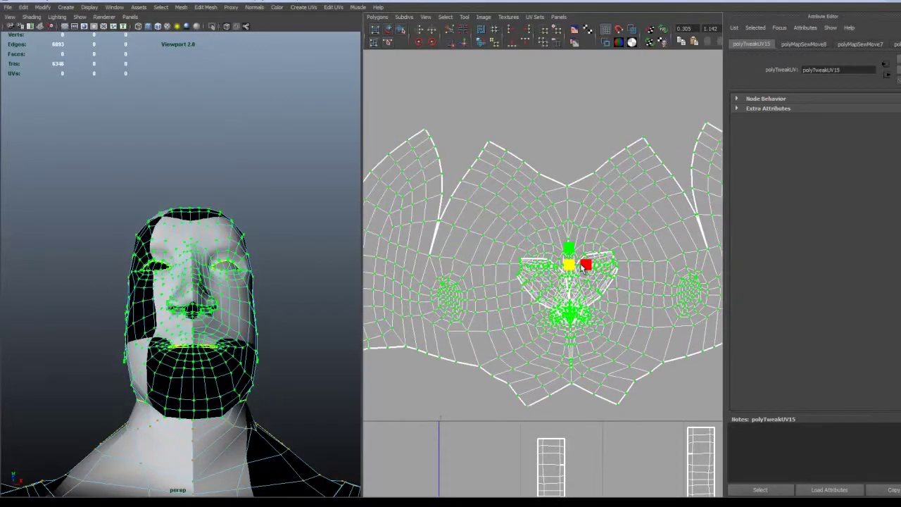
middle_click_drag(577, 270, 560, 271, "alt")
scroll(556, 270, "down", 3)
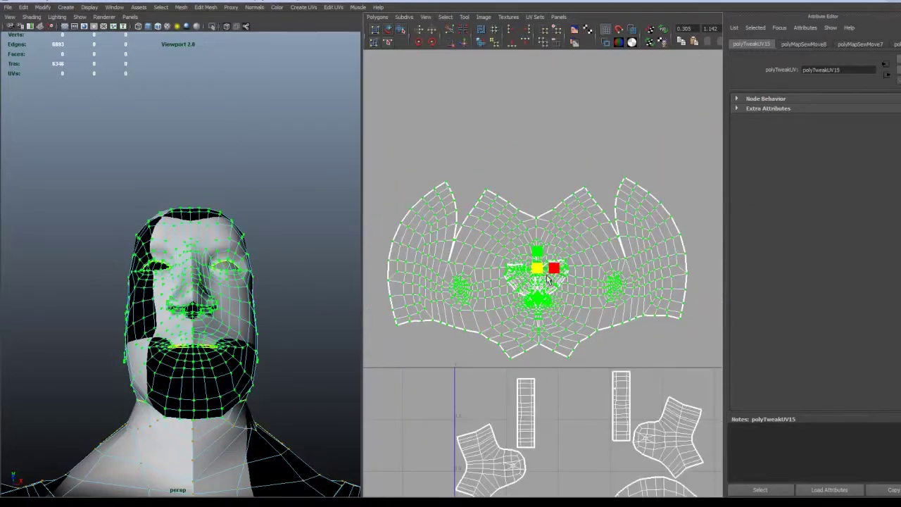
Undo the head shell's scaling, rotation and sewing to get back the two separate halves with the centre UVs selected
key("ctrl+z")
key("ctrl+z")
key("ctrl+z")
key("ctrl+z")
key("ctrl+z")
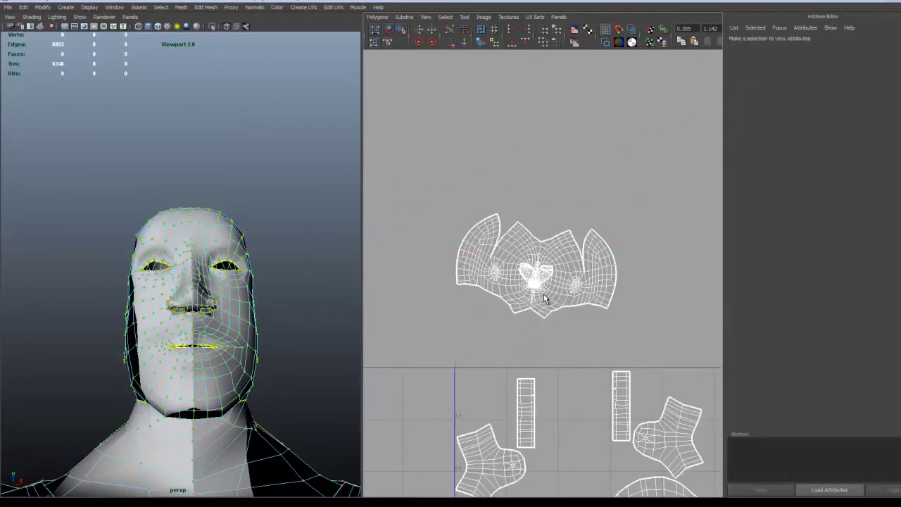
middle_click_drag(544, 297, 450, 294, "alt")
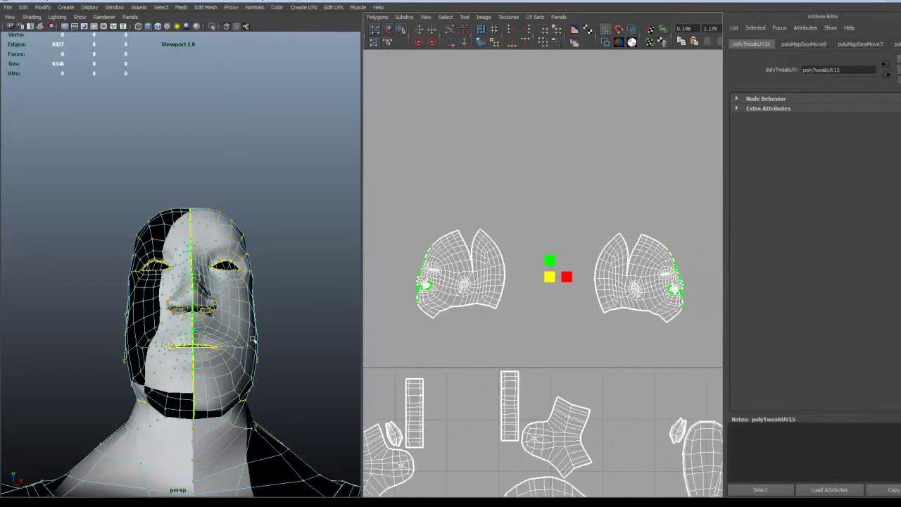
Remove the UVs inside the mouth opening from the face's centre-line selection
scroll(252, 340, "up", 6)
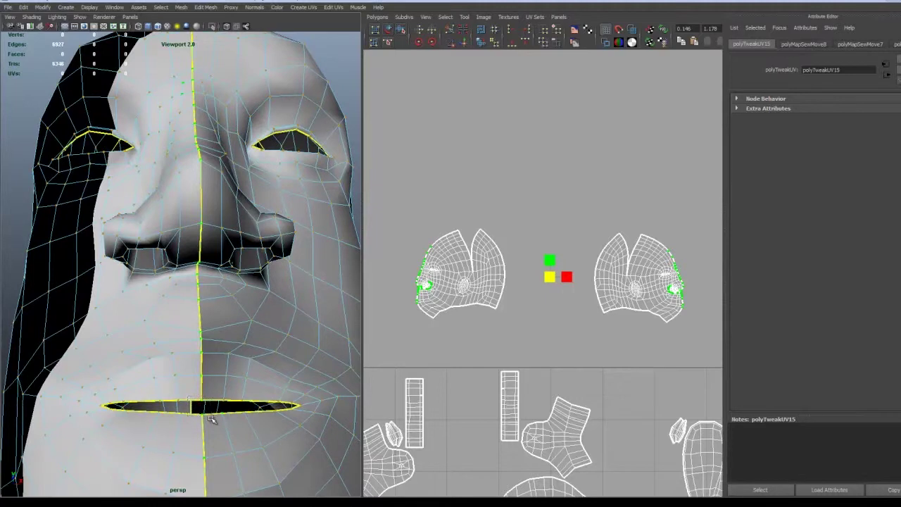
scroll(224, 418, "down", 5)
scroll(223, 419, "up", 5)
left_click_drag(227, 412, 245, 382, "alt")
right_click_drag(245, 383, 186, 362, "alt")
left_click_drag(219, 347, 237, 336, "alt")
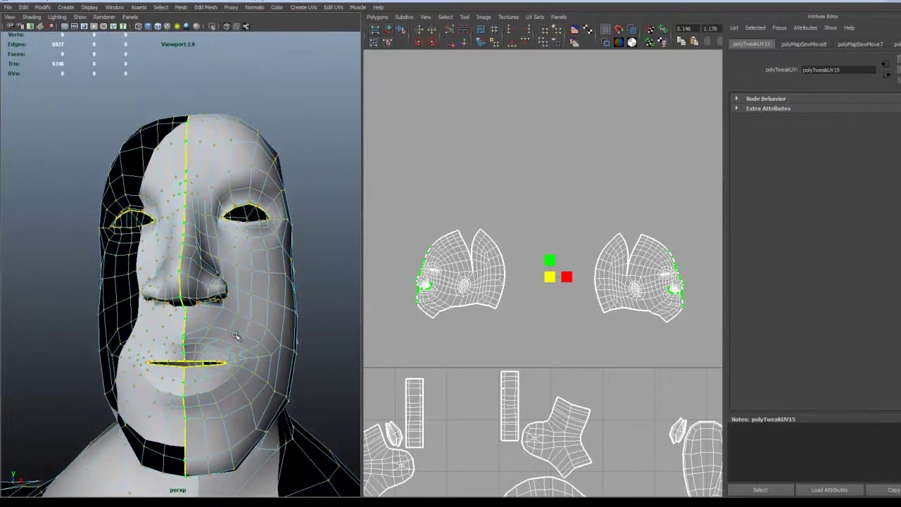
Move and sew the two head half shells together along the refined centre-line selection
left_click(464, 44)
left_click(464, 107)
middle_click_drag(477, 248, 562, 301, "alt")
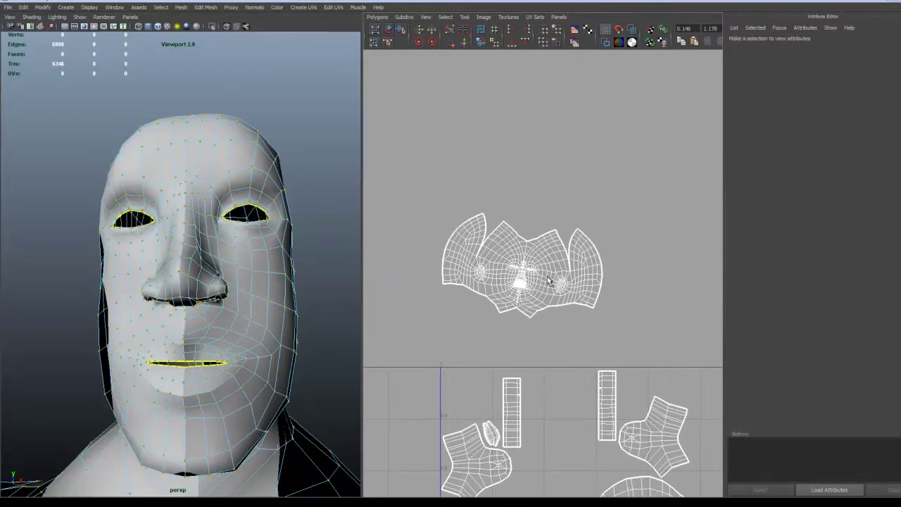
Select the complete sewn head shell, rotate it until it is symmetrical and upright, and enlarge it
left_click_drag(548, 277, 569, 298)
right_click_drag(547, 277, 562, 272, "ctrl")
key("e")
mouse_move(540, 268)
left_mouse_down()
mouse_move(528, 266)
mouse_move(536, 264)
left_mouse_up()
key("r")
Reduce the selection to the head shell's interior UVs and unfold them with the Smooth UV tool to open up the face
right_click_drag(530, 292, 504, 280, "ctrl")
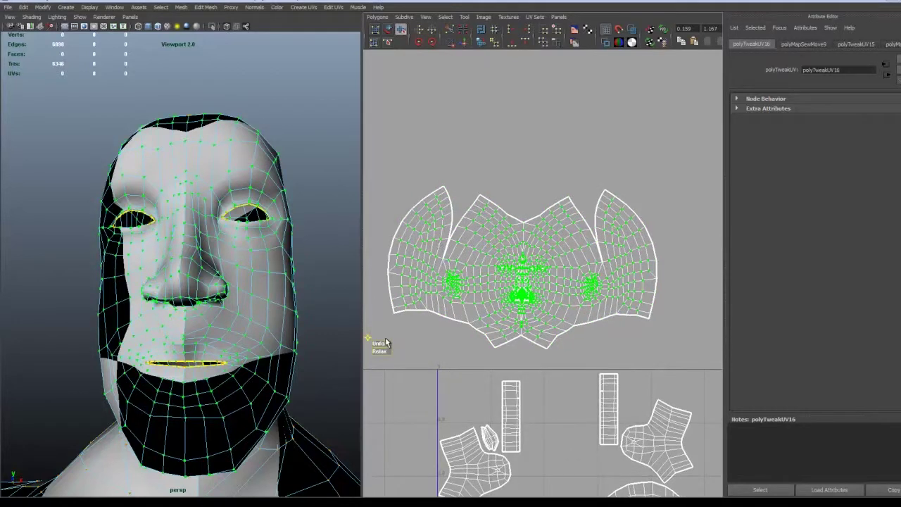
right_click_drag(381, 348, 380, 345, "shift")
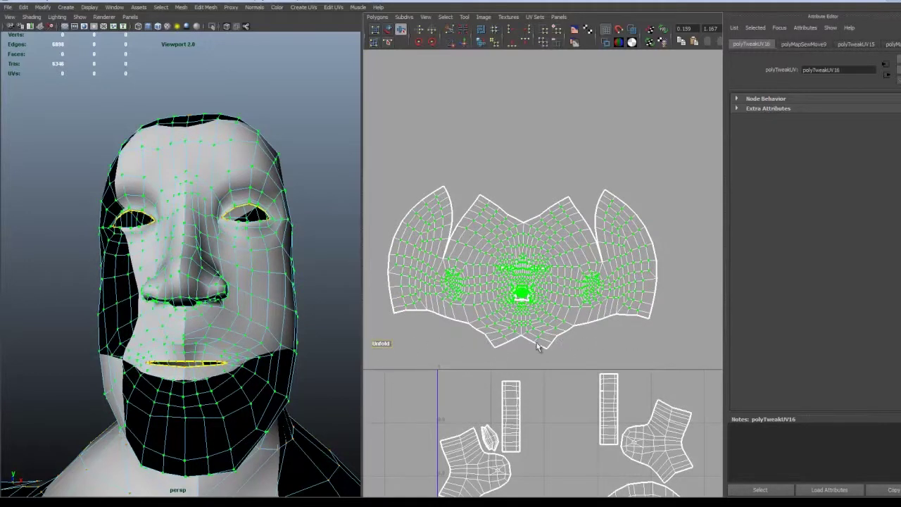
scroll(533, 328, "up", 6)
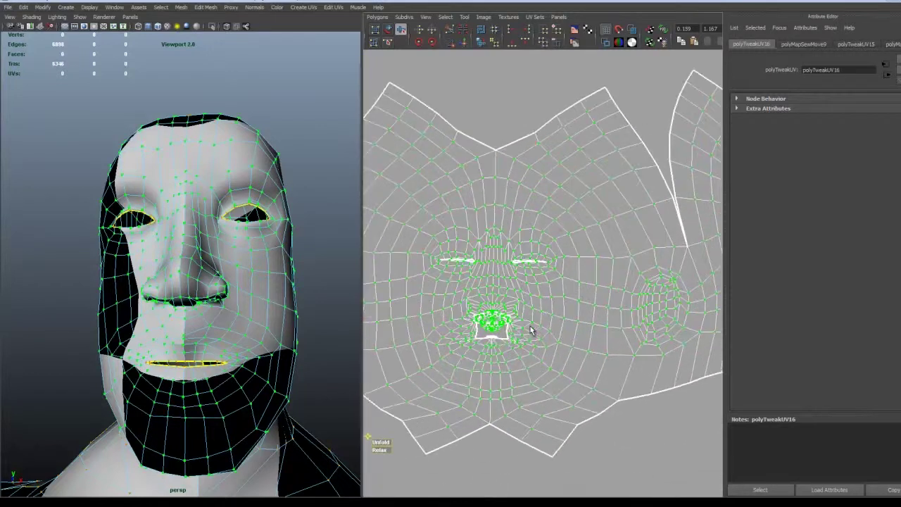
scroll(553, 324, "down", 1)
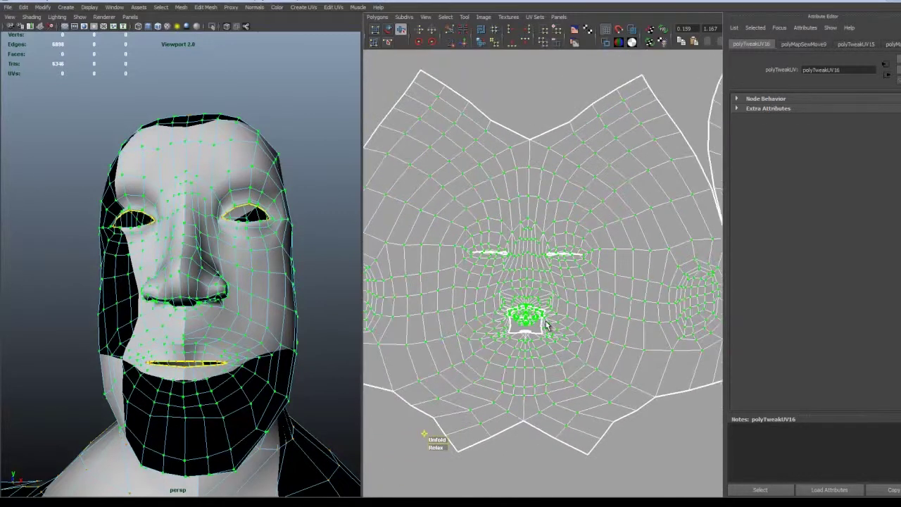
Check the checker pattern on the face and body, switch to object mode, and select the whole body mesh
scroll(222, 280, "up", 3)
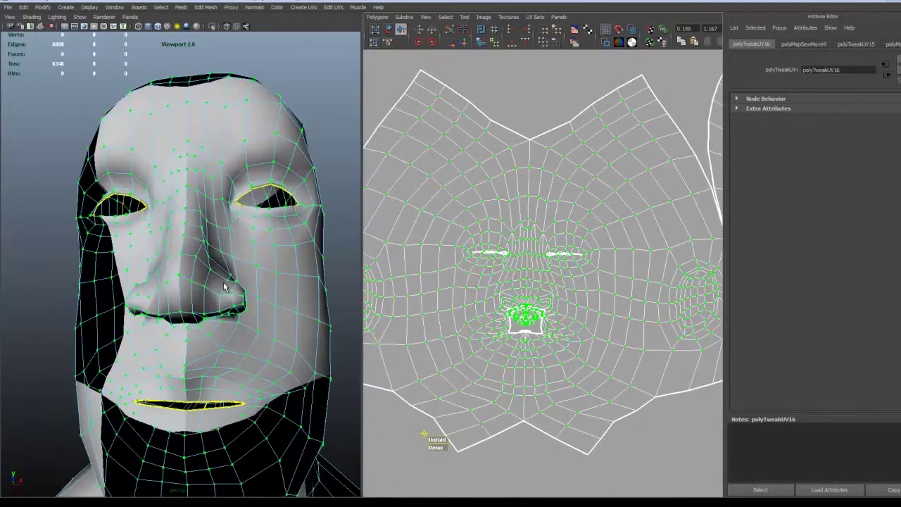
left_click_drag(246, 265, 259, 309, "alt")
scroll(258, 308, "down", 4)
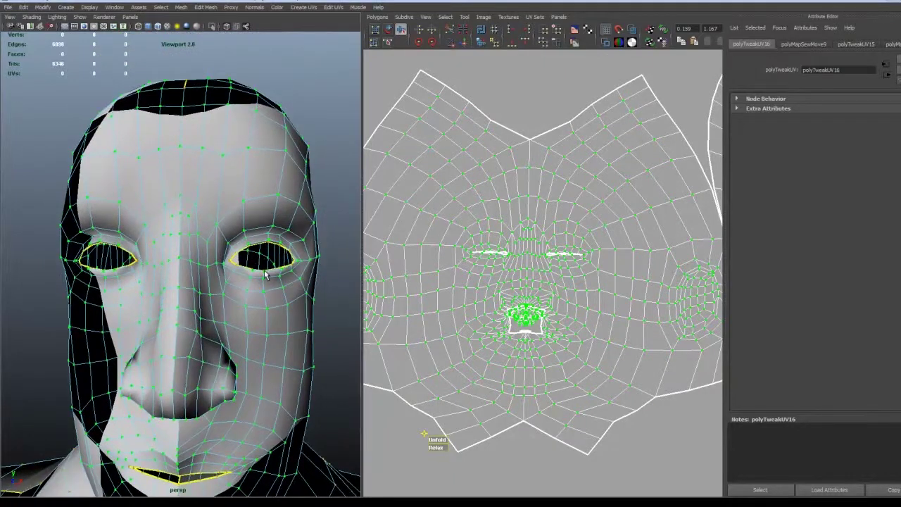
scroll(237, 296, "down", 8)
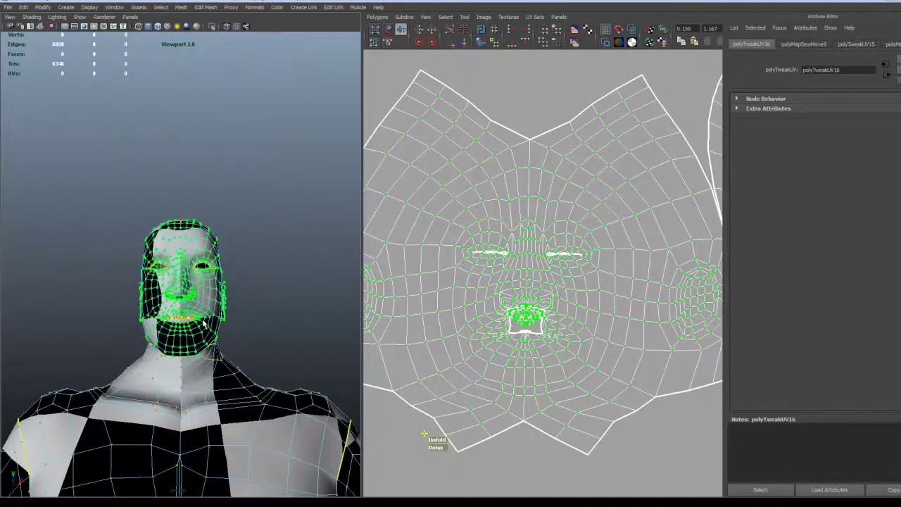
scroll(251, 349, "down", 8)
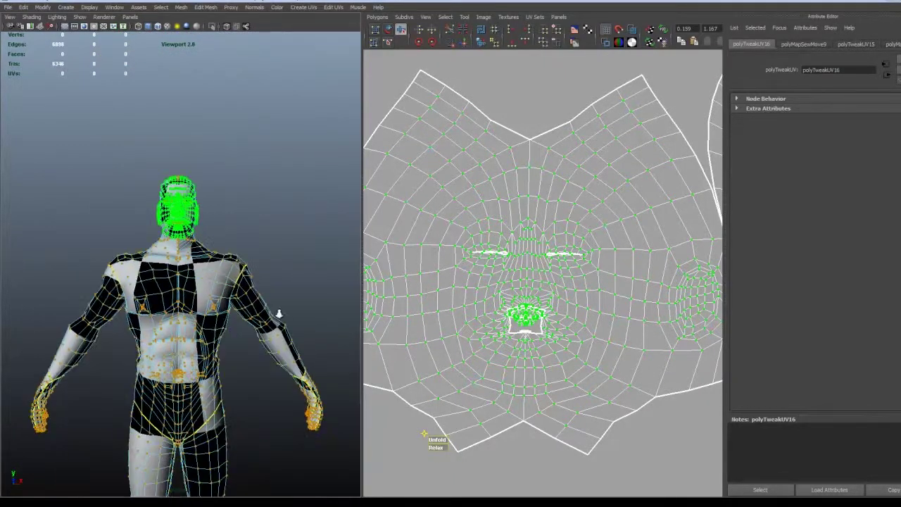
scroll(239, 288, "down", 3)
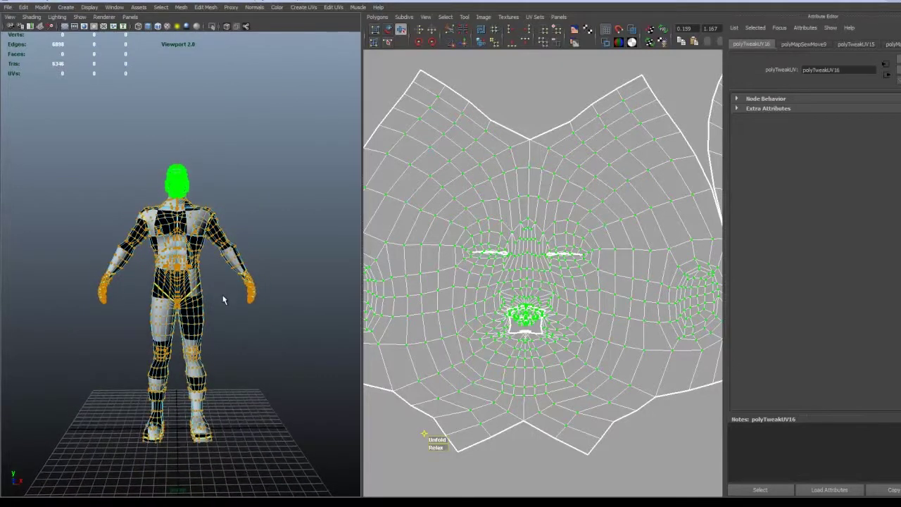
right_click_drag(186, 293, 213, 282)
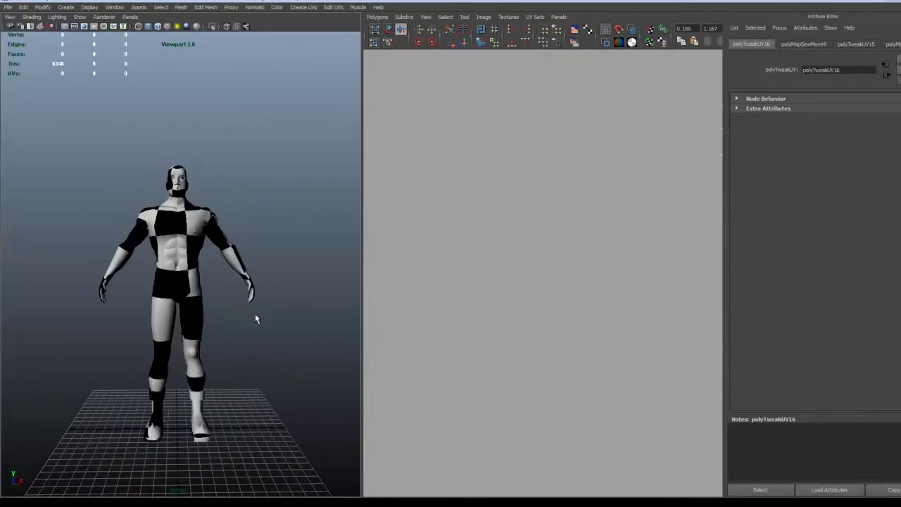
left_click(186, 296)
scroll(186, 296, "up", 5)
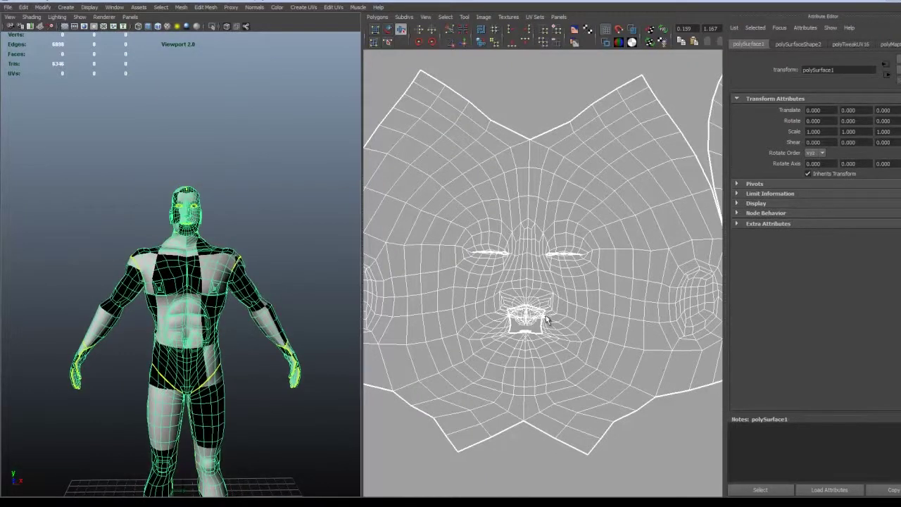
Select all UVs of the sewn head shell above the UV grid and scale the shell down slightly
scroll(545, 314, "down", 7)
middle_click_drag(574, 333, 518, 290, "alt")
scroll(533, 302, "down", 3)
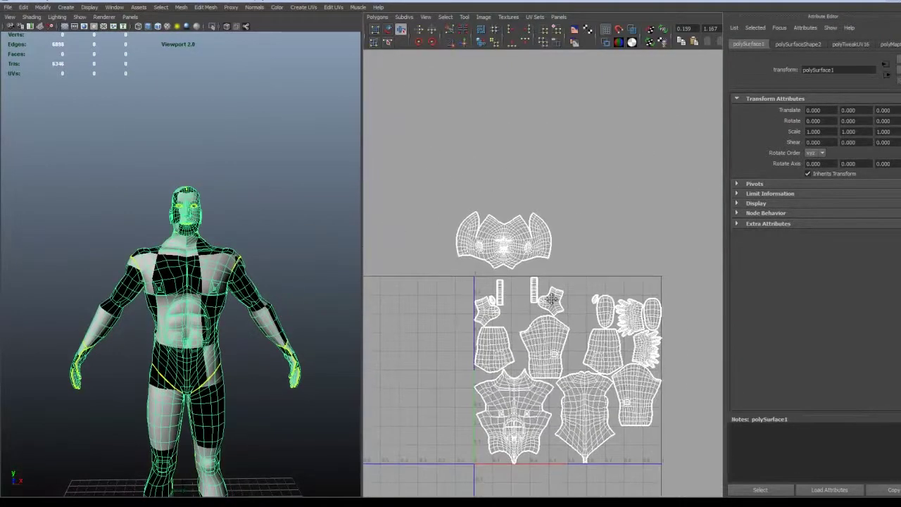
right_click_drag(471, 213, 420, 252)
left_click(486, 218)
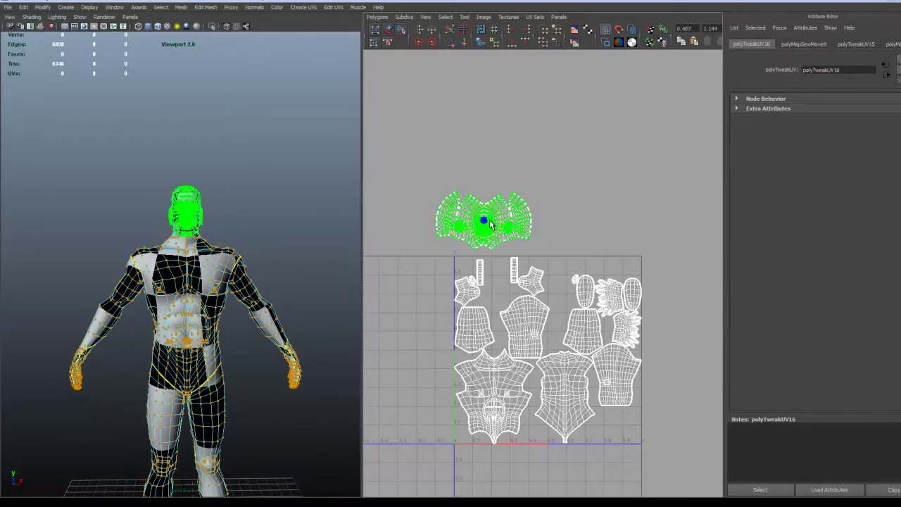
key("r")
left_click_drag(485, 221, 482, 220)
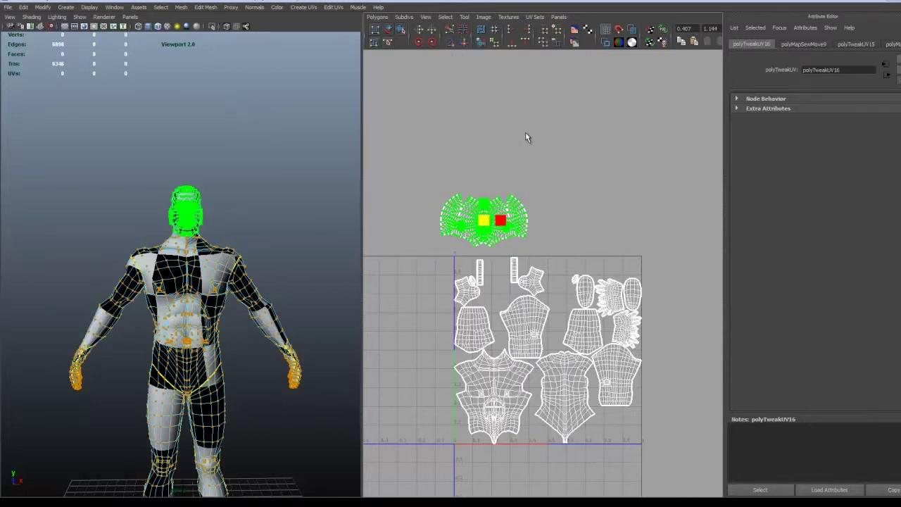
Return to object mode, select the whole body mesh, and lay out all its UV shells within the 0-to-1 texture space
right_click_drag(214, 289, 237, 278)
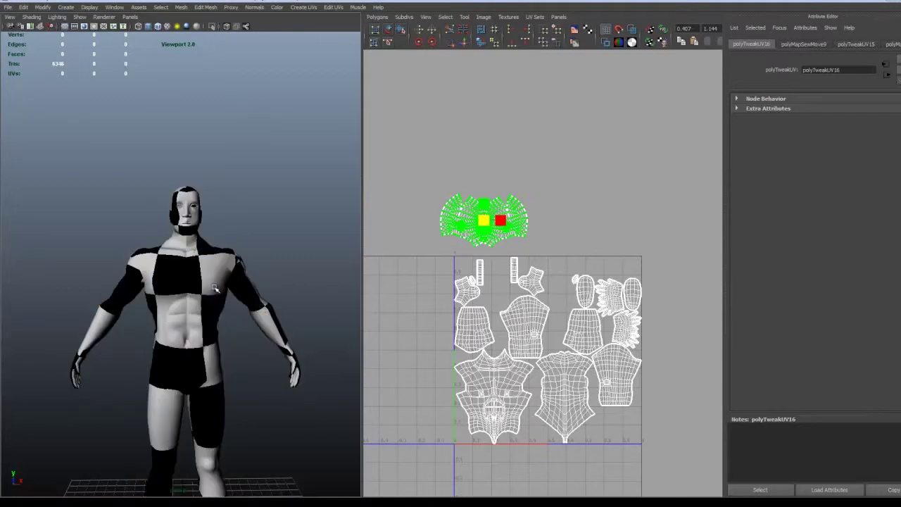
left_click(228, 294)
left_click(481, 31)
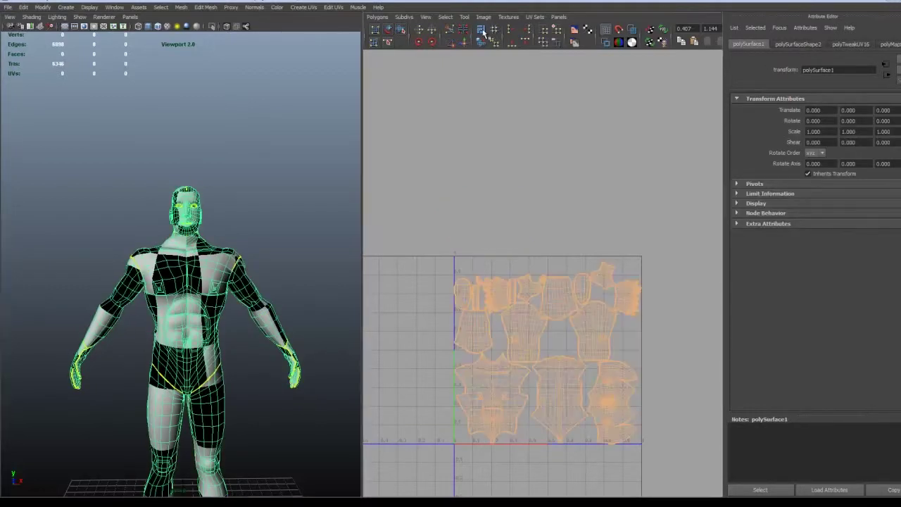
left_click(483, 33)
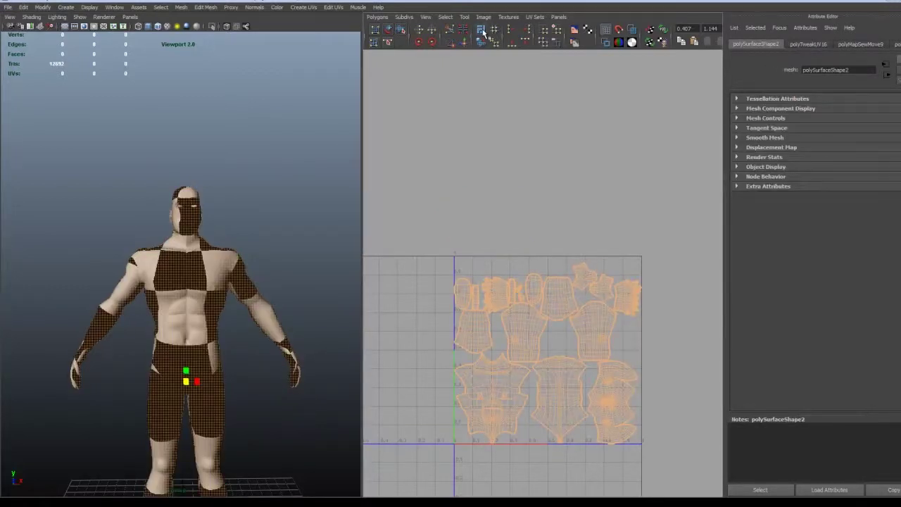
left_click(483, 32)
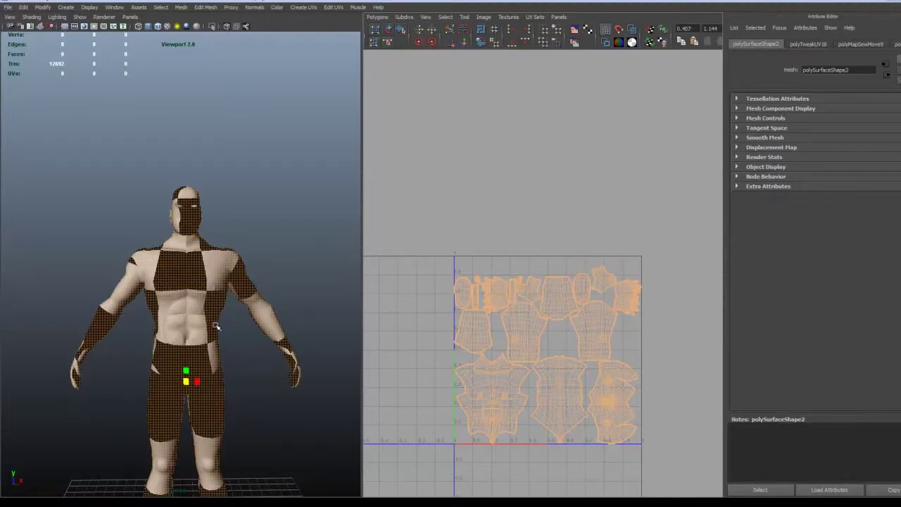
Deselect the mesh and examine the checker pattern over the full body from the front and at an angle
scroll(216, 326, "down", 4)
middle_click_drag(216, 326, 205, 277, "alt")
left_click_drag(205, 277, 189, 294, "alt")
right_click_drag(189, 293, 275, 295, "alt")
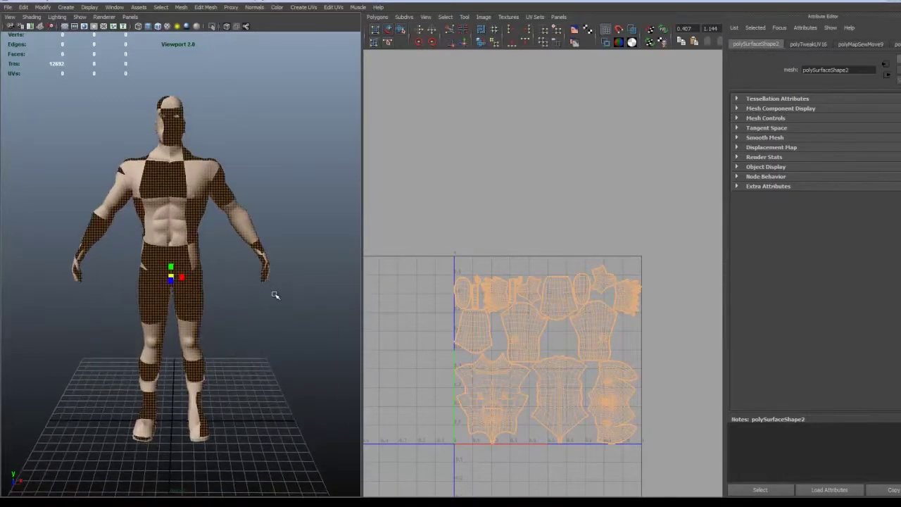
left_click(242, 302)
left_click_drag(248, 304, 216, 303, "alt")
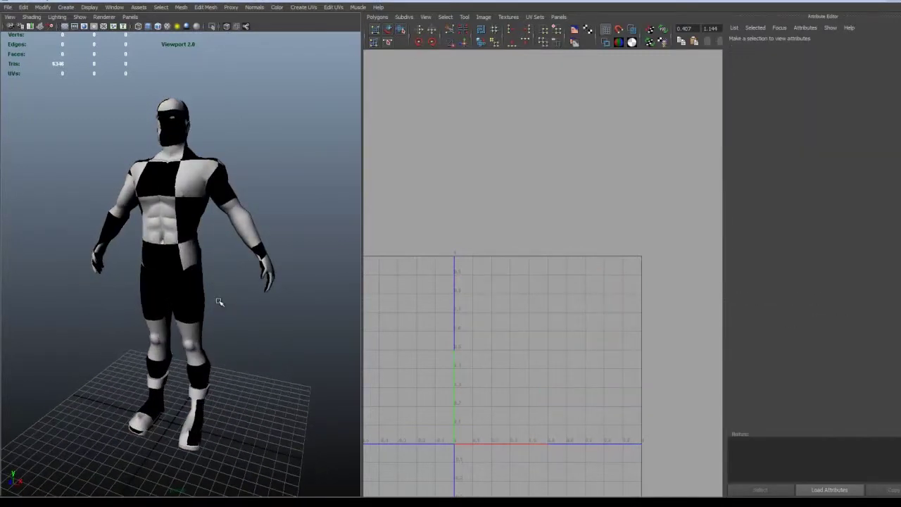